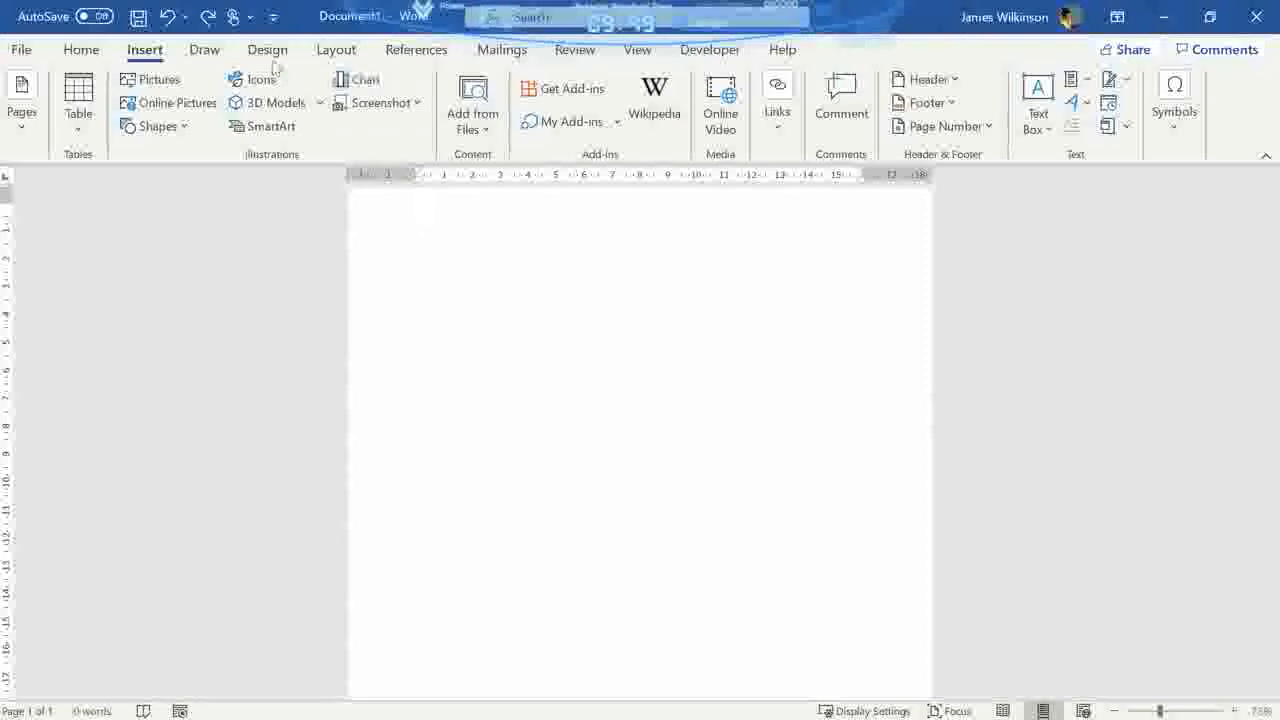
# - Redo the edits that enter the question "Did you go on holiday this year?" and insert a 2x2 table beneath it
pyautogui.click(207, 17)
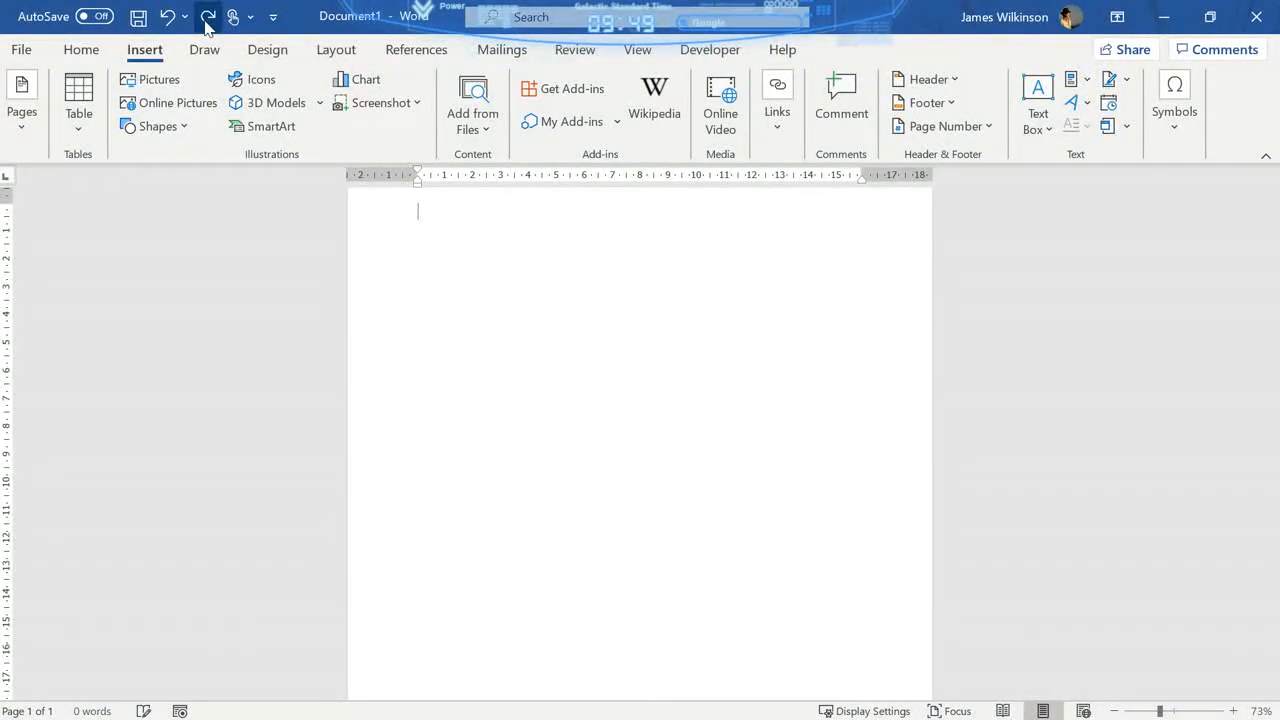
pyautogui.click(207, 17)
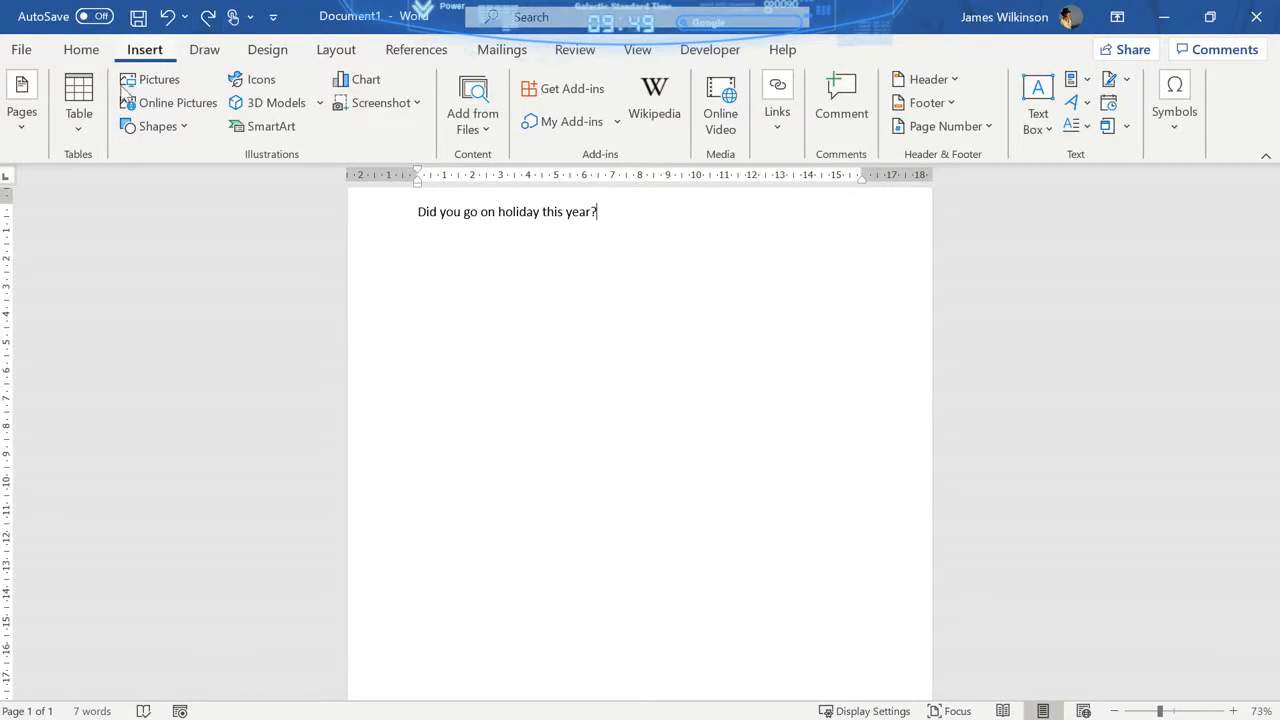
pyautogui.click(82, 130)
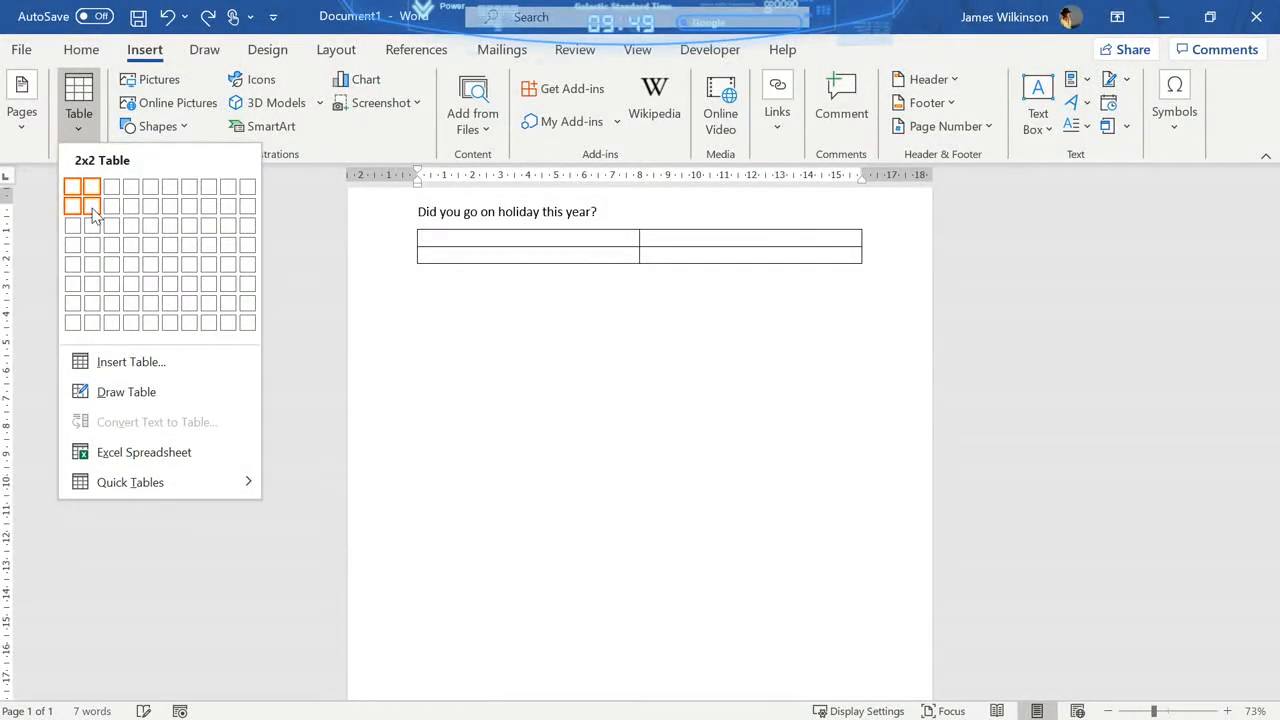
pyautogui.click(211, 17)
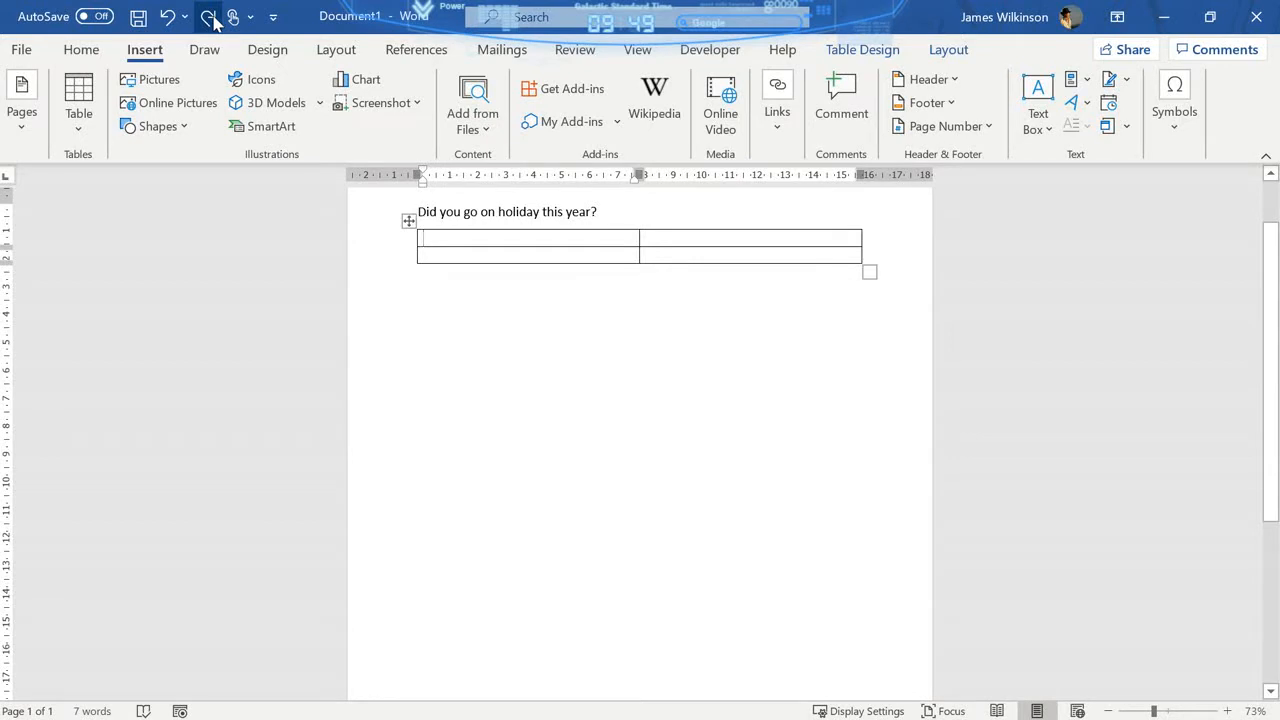
# - Fill the top row of the first question's table with "Yes" and "No"
pyautogui.write('Yes')
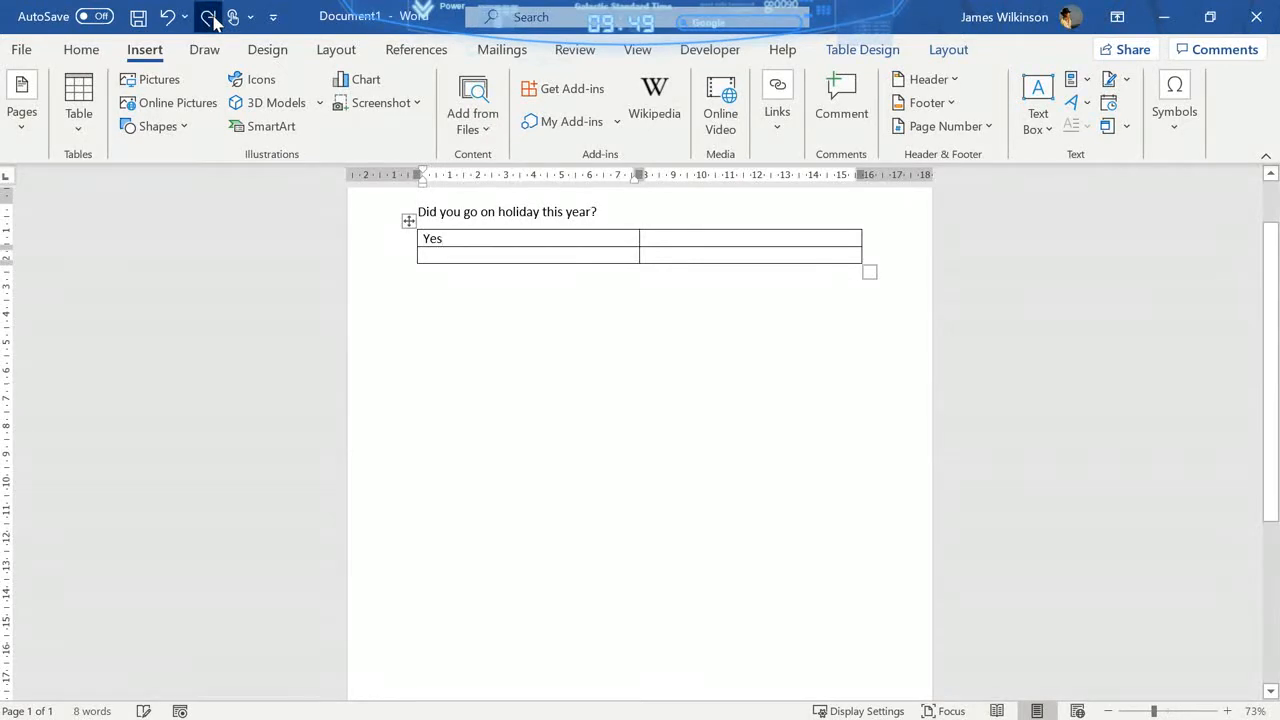
pyautogui.press('Tab')
pyautogui.write('No')
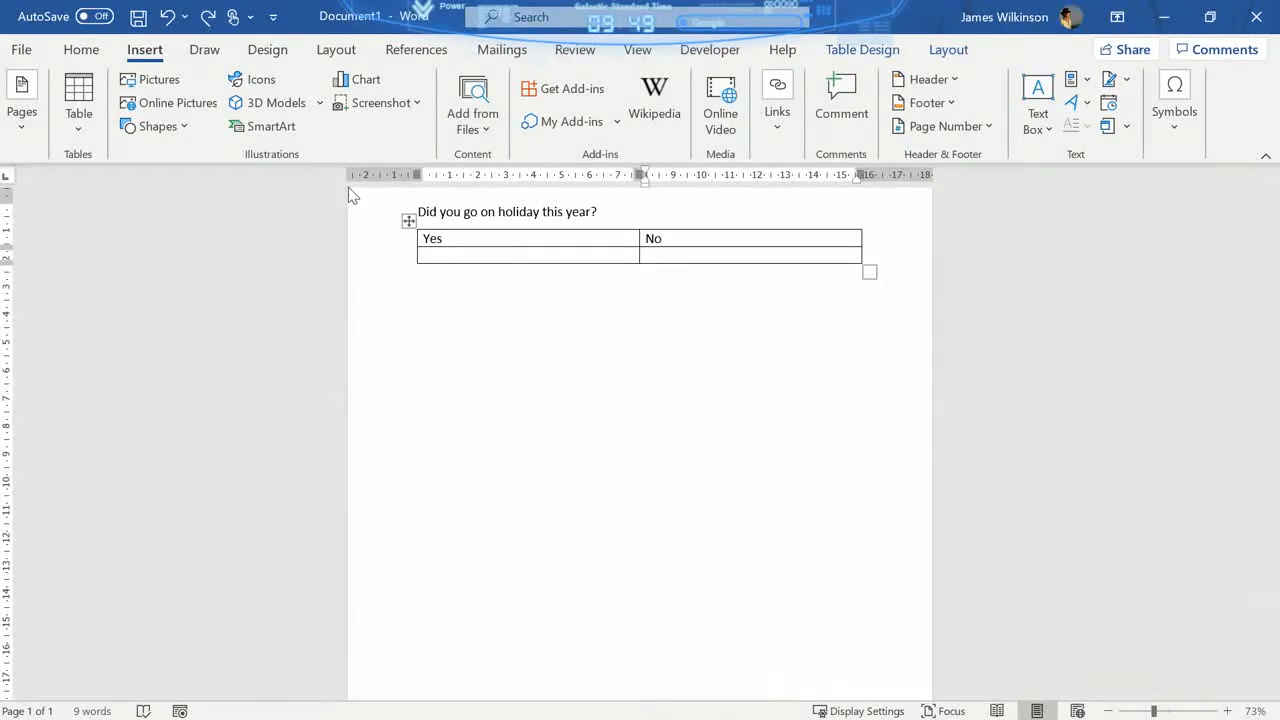
# - Redo the edits that enter "If you did go on holiday how did you get there?" below the first table
pyautogui.click(210, 17)
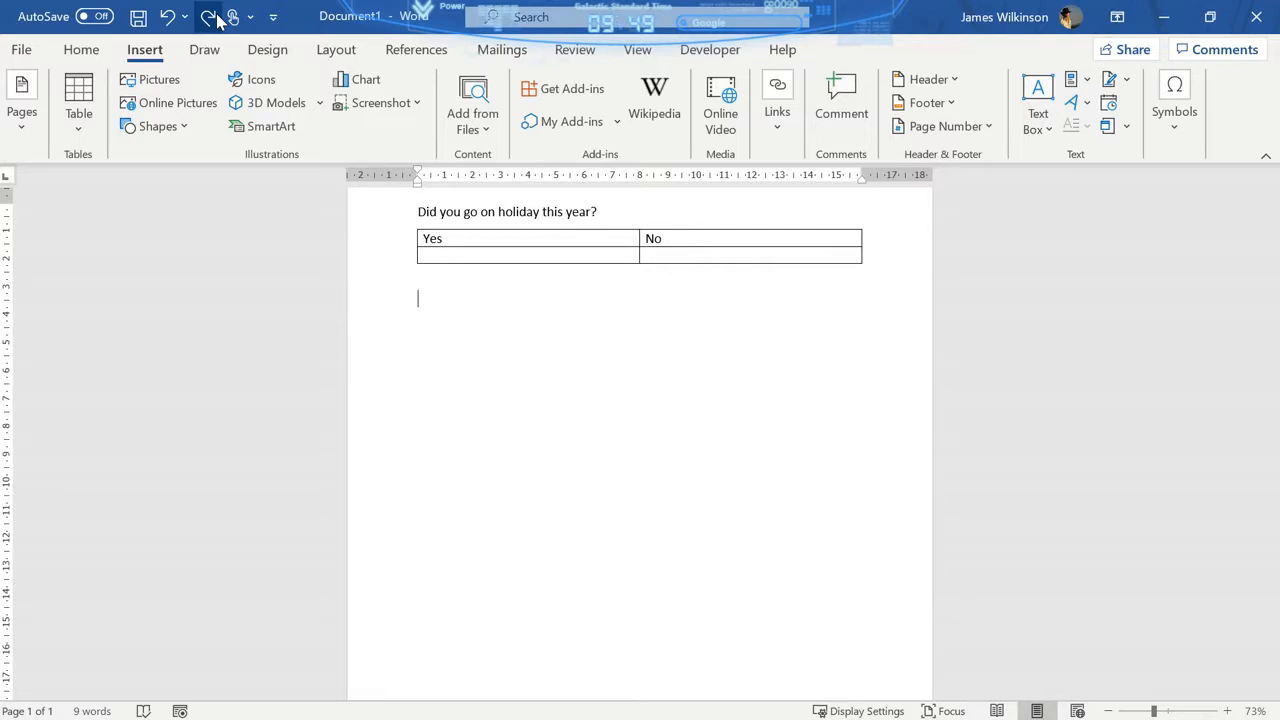
pyautogui.click(218, 20)
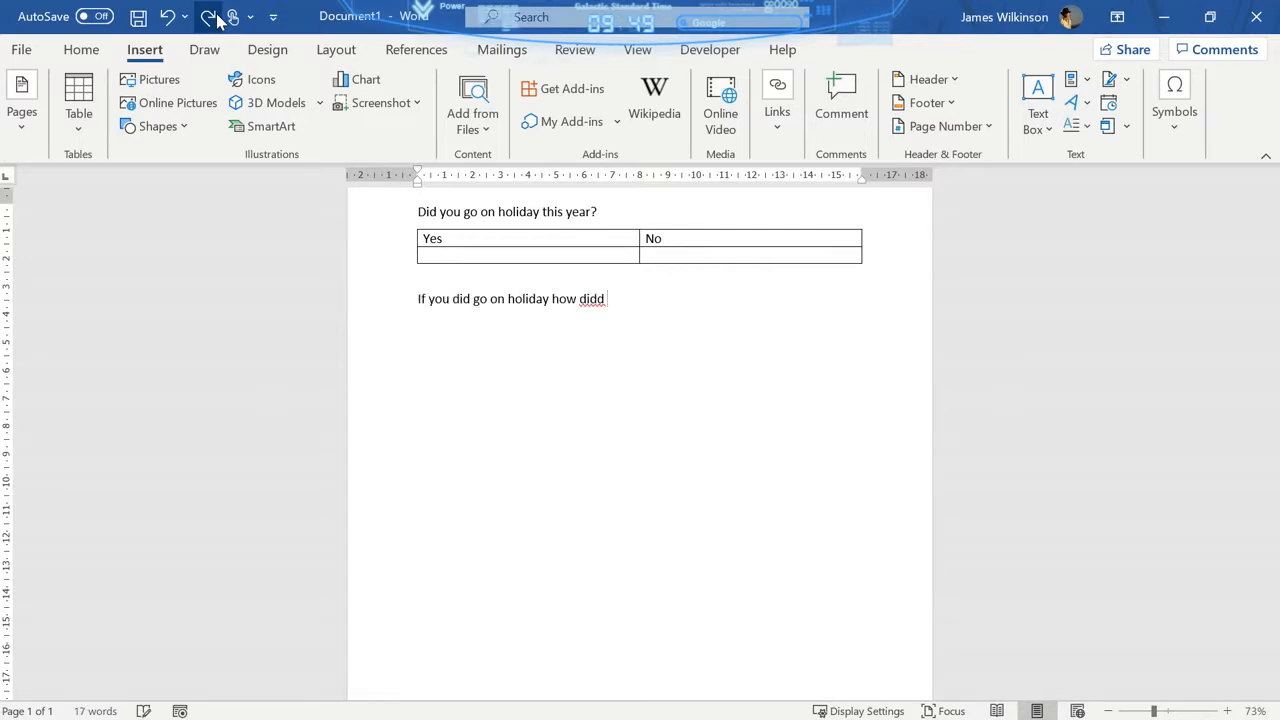
pyautogui.click(218, 20)
pyautogui.click(218, 20)
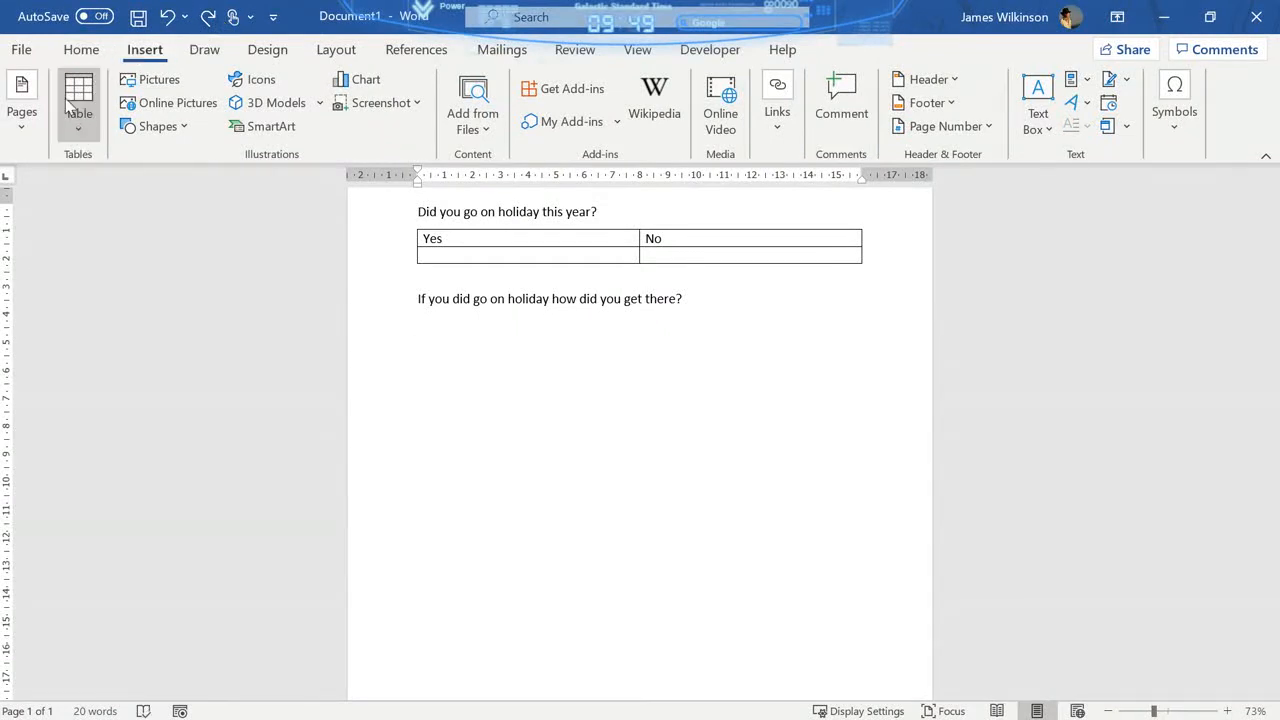
# - Add a 4x2 table under the second question with the top-row headings "Plane", "Car", "Train" and "Other"
pyautogui.click(81, 132)
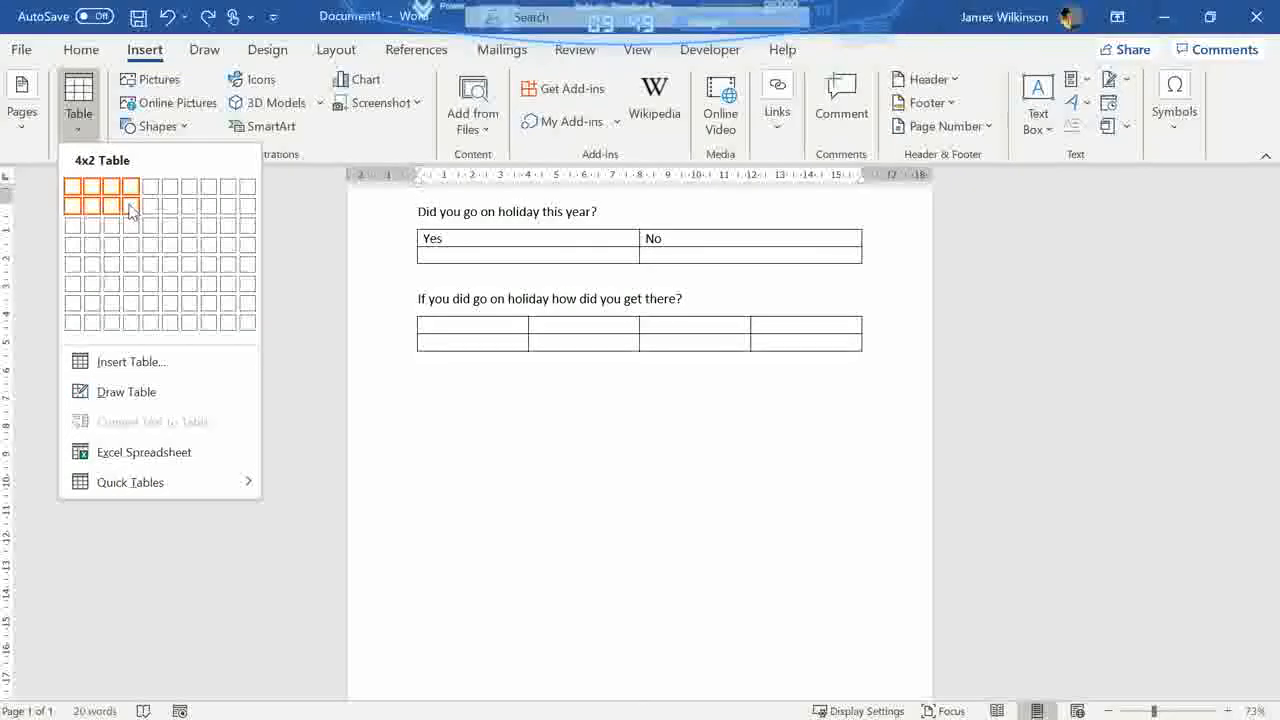
pyautogui.click(206, 20)
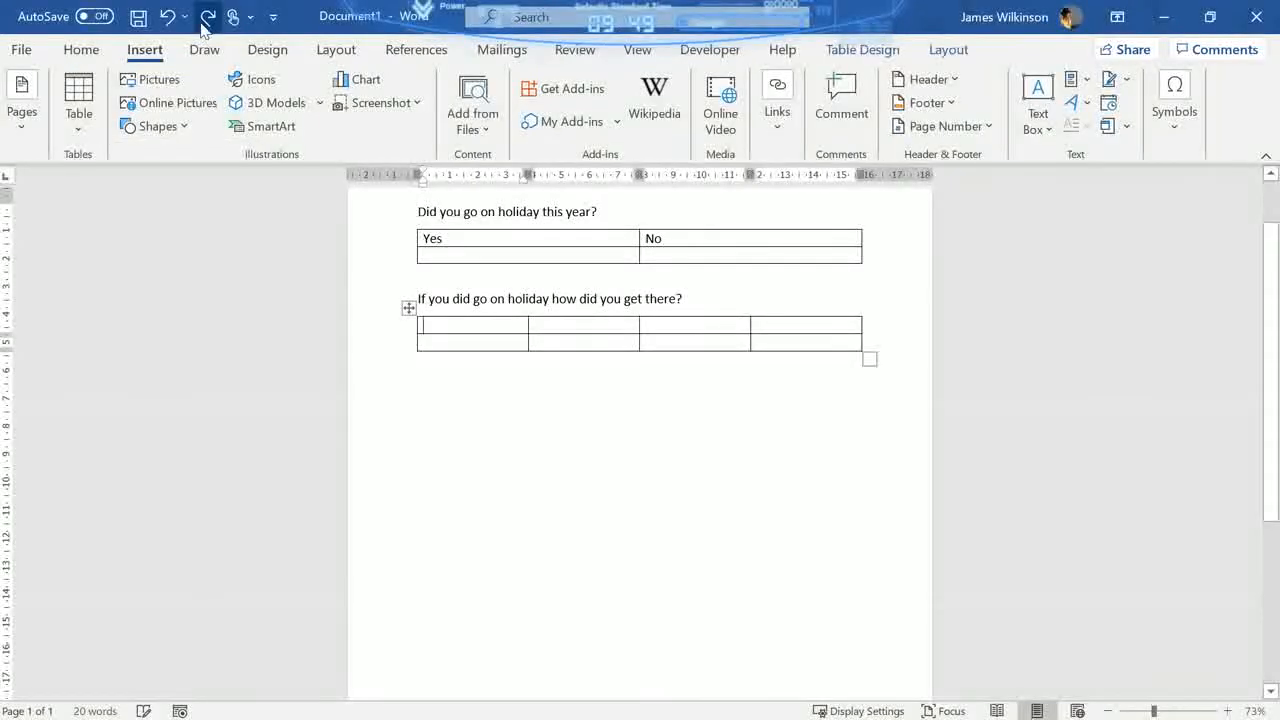
pyautogui.write('Plane')
pyautogui.press('Tab')
pyautogui.write('Car')
pyautogui.press('Tab')
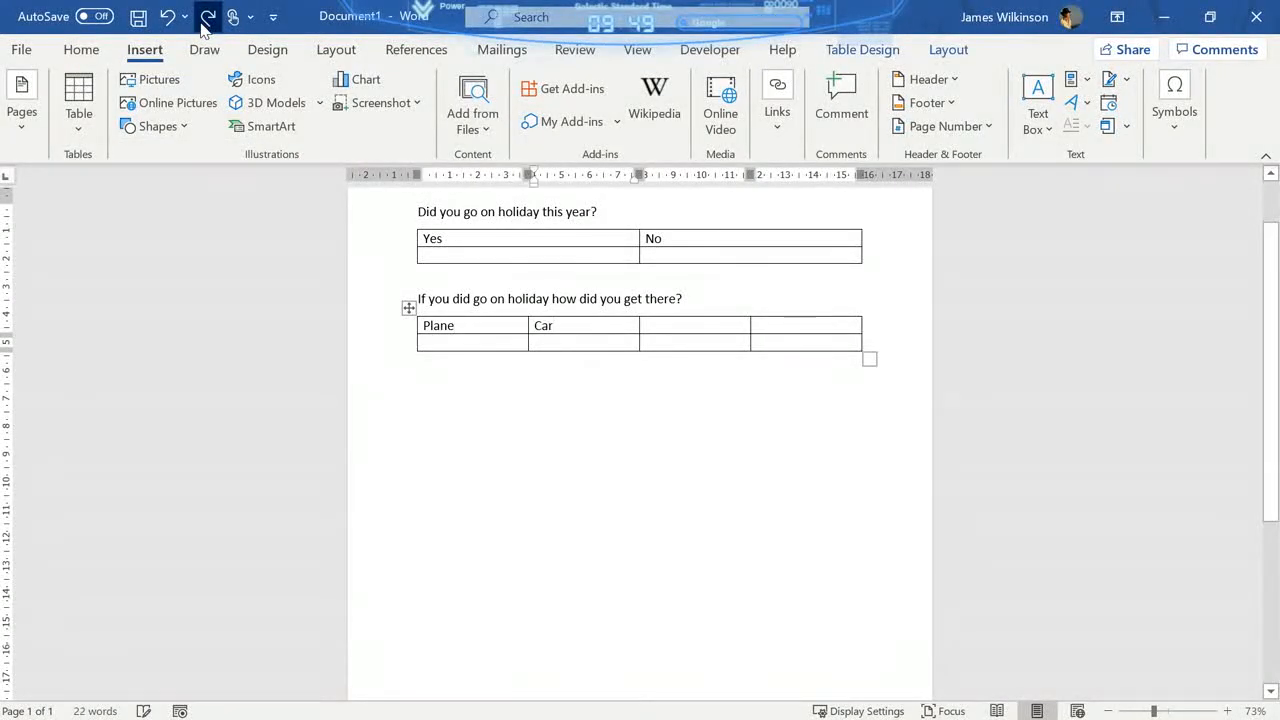
pyautogui.write('Train')
pyautogui.press('Tab')
pyautogui.write('Other')
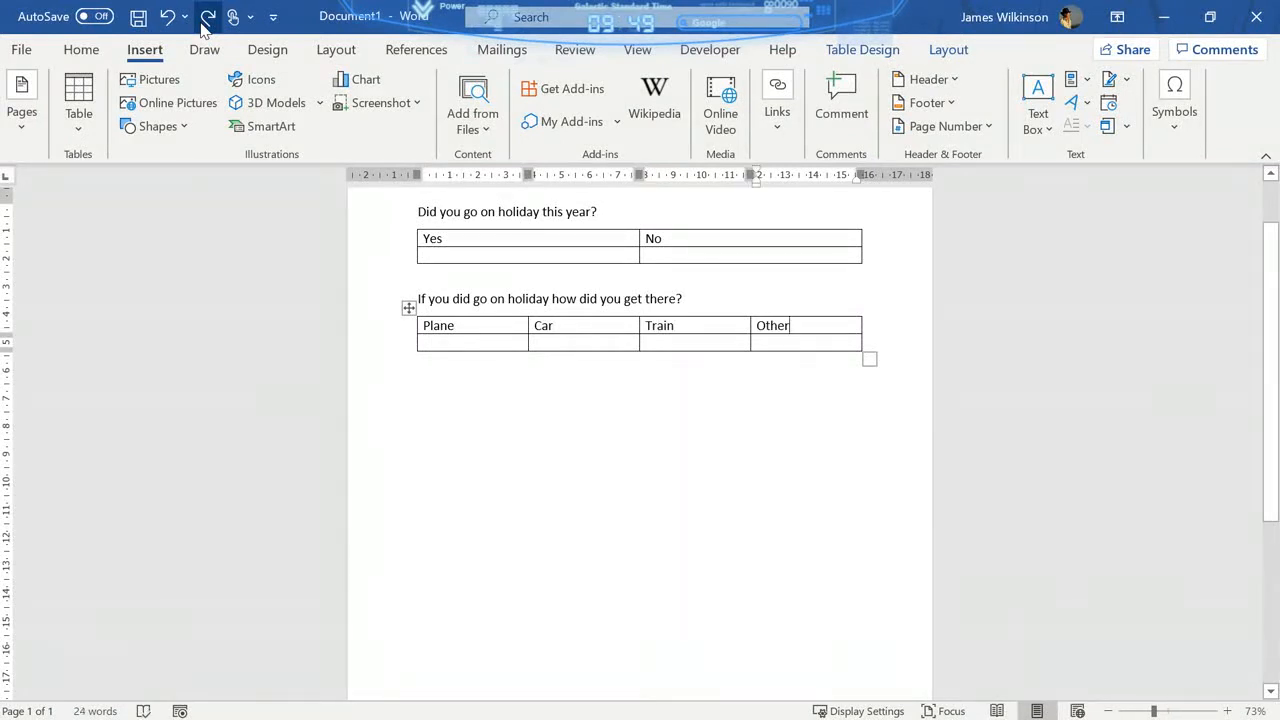
# - Redo the edits adding the question "On average how many times do you use a car in a week?" with a 5x2 table beneath it
pyautogui.click(206, 18)
pyautogui.click(206, 18)
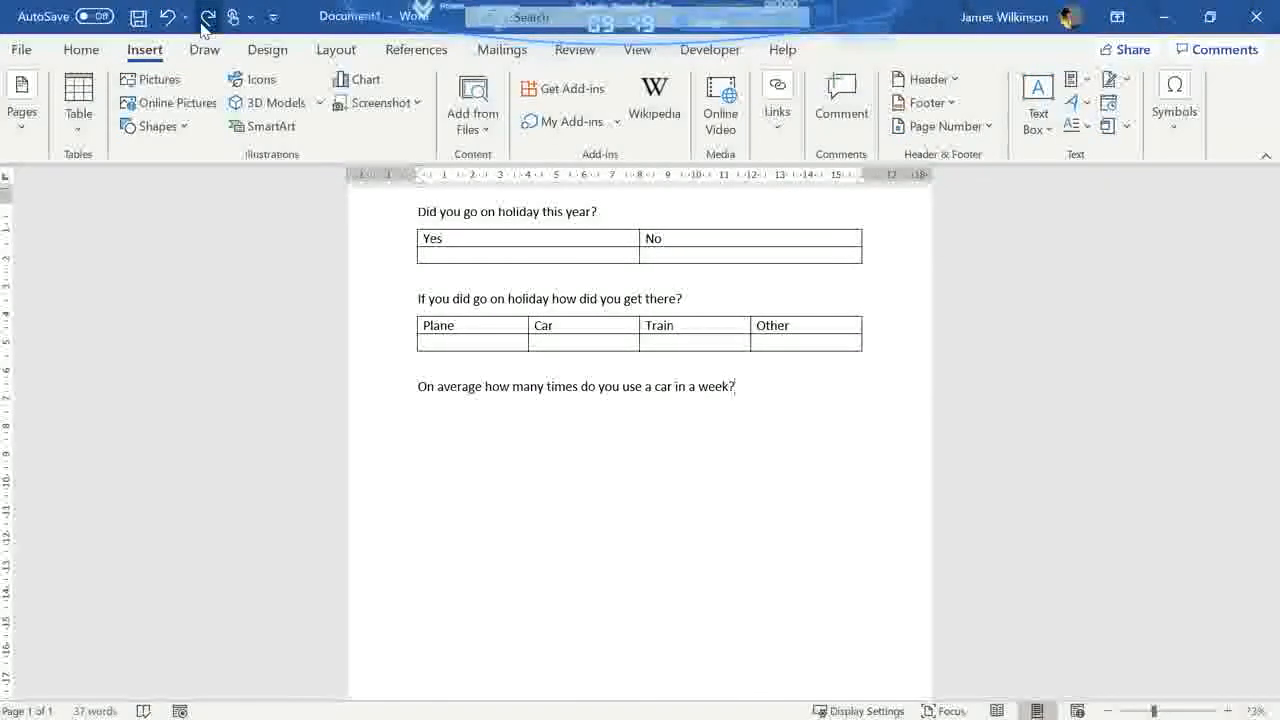
pyautogui.click(86, 122)
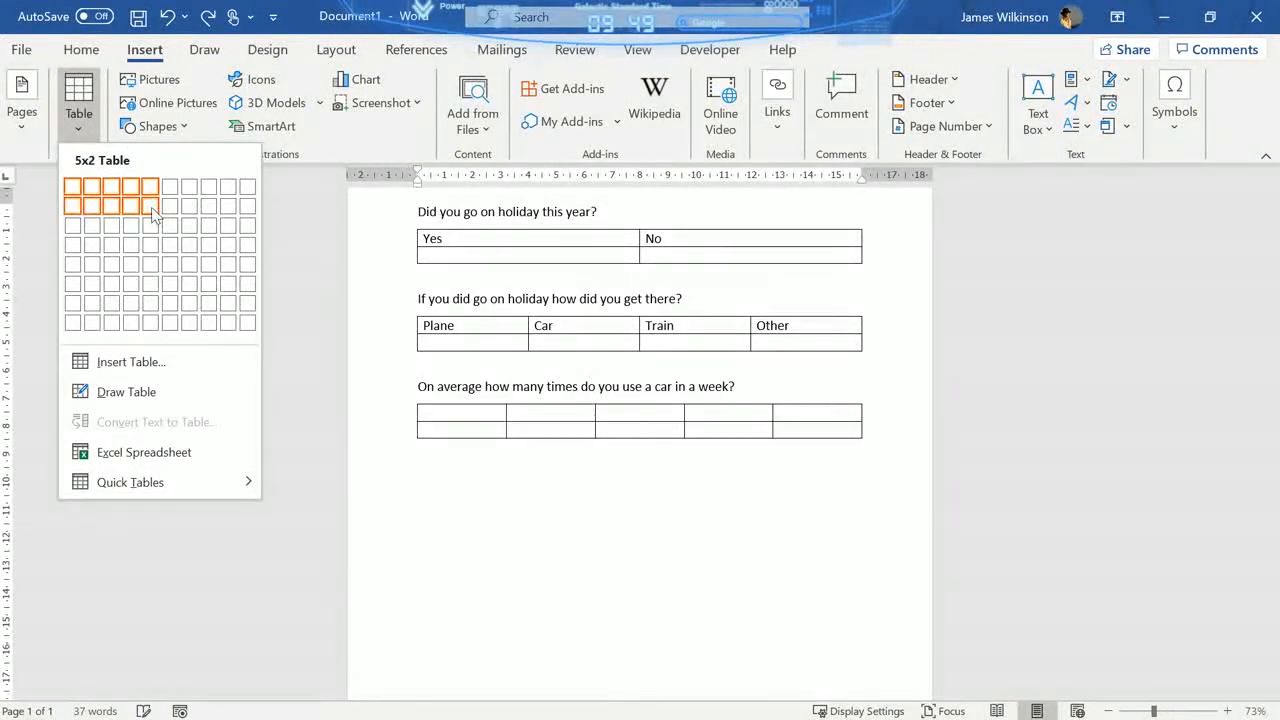
pyautogui.click(208, 24)
pyautogui.click(208, 24)
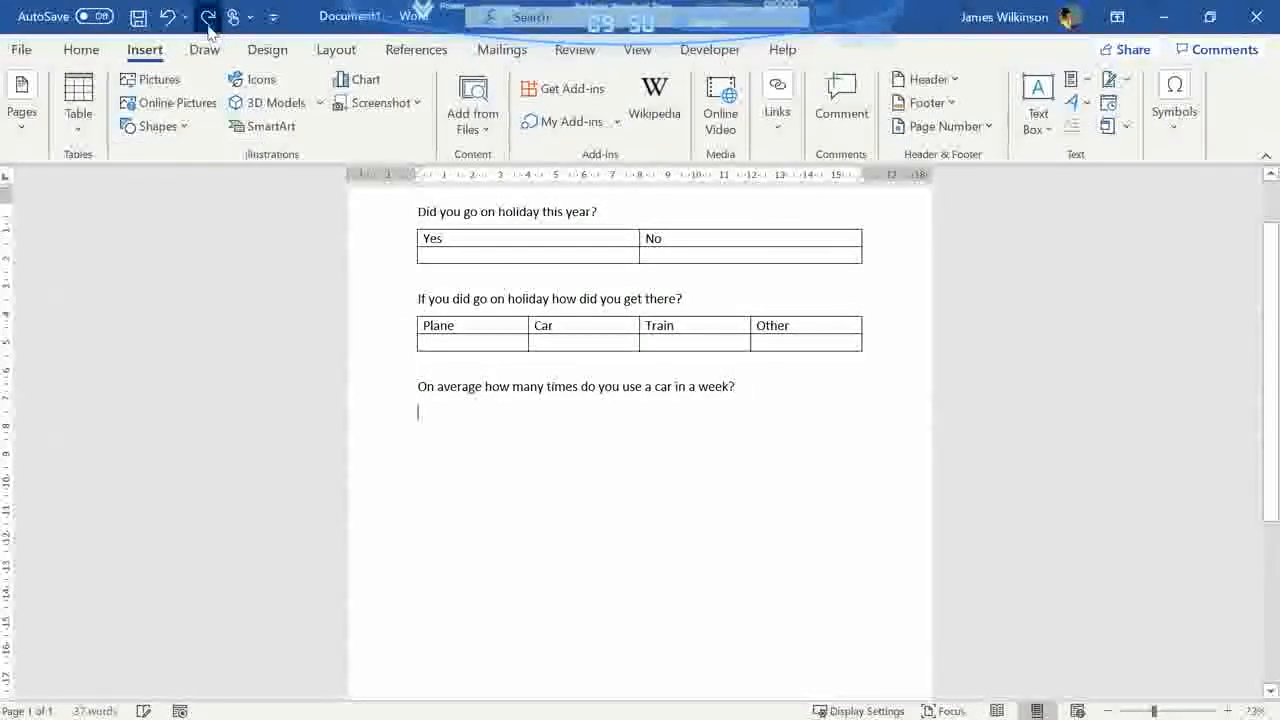
pyautogui.click(208, 24)
# - Fill the top row of the car-use table with "Less than twice", "3-5", "5-10", "10-15" and "15+"
pyautogui.write('Less than twice')
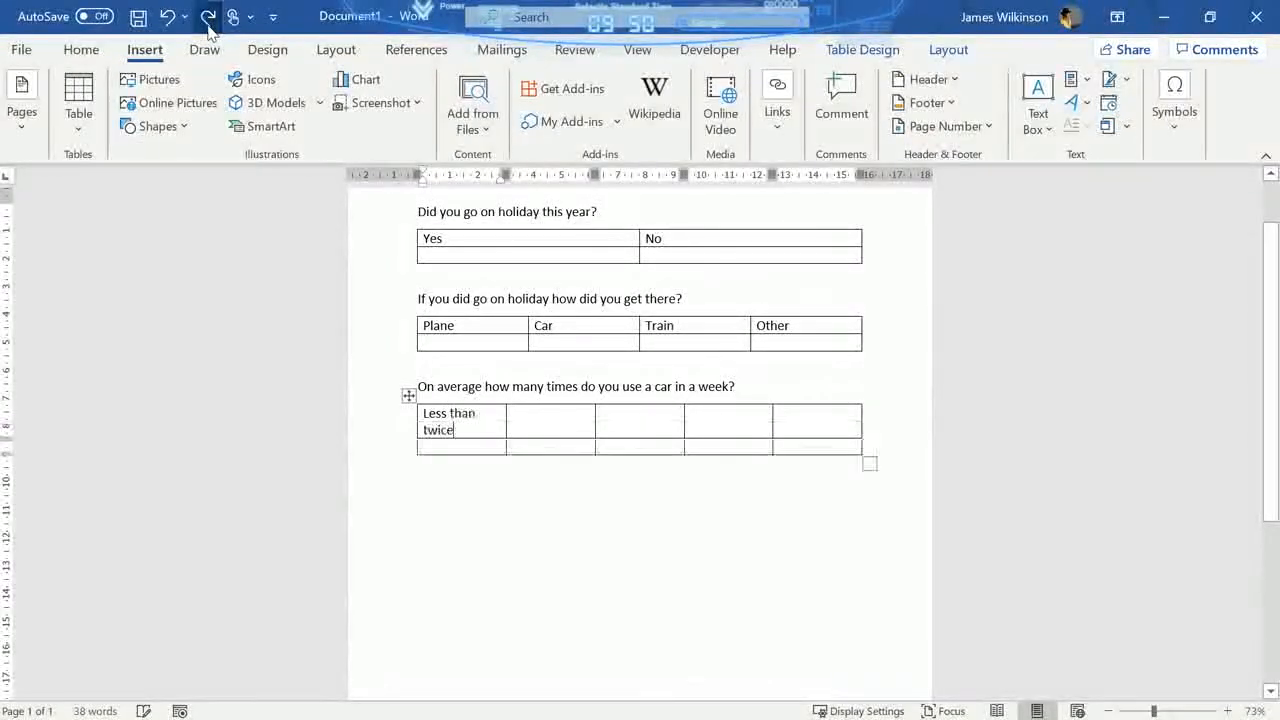
pyautogui.press('Tab')
pyautogui.write('3-5')
pyautogui.press('Tab')
pyautogui.write('5-10')
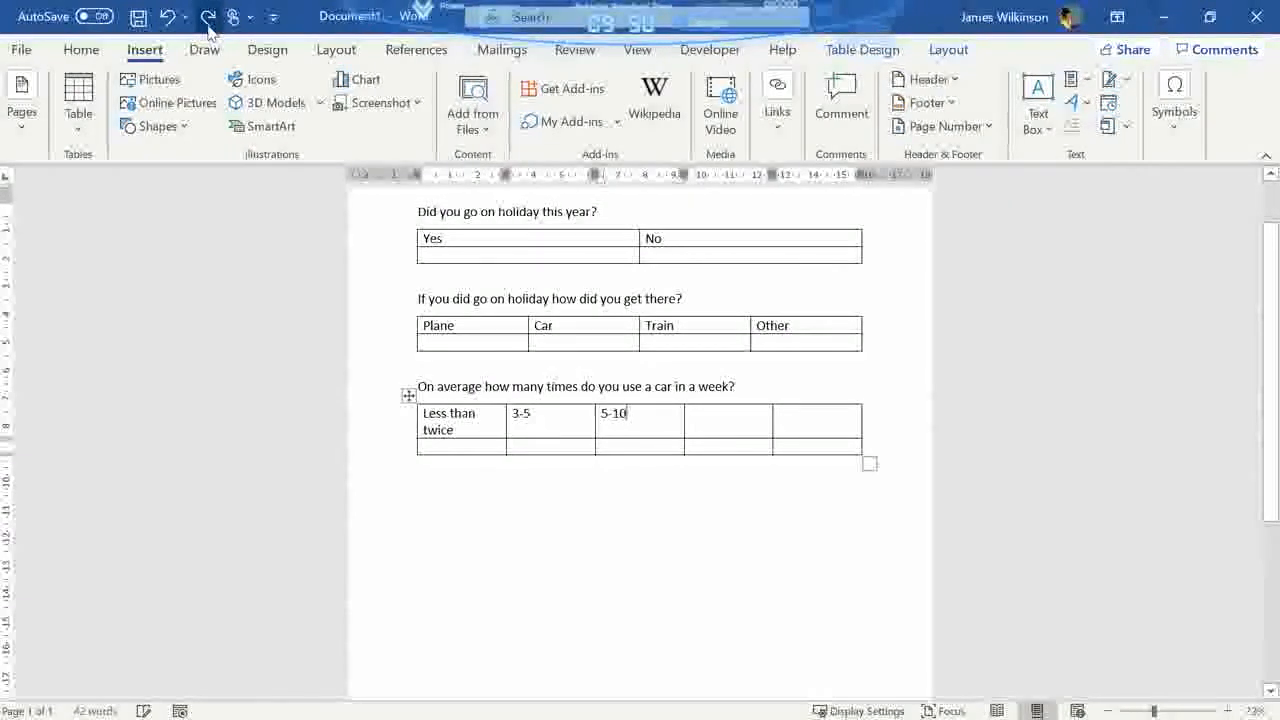
pyautogui.press('Tab')
pyautogui.write('10-15')
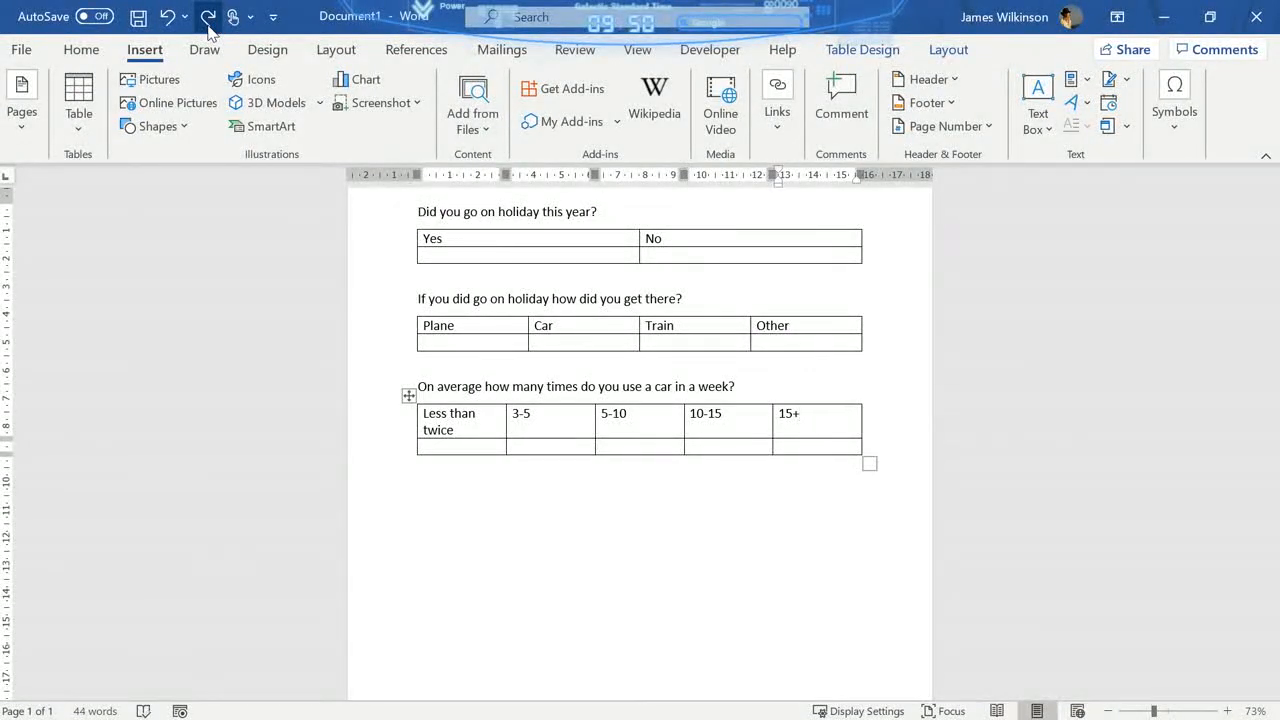
# - Add the question "Do you ever walk or cycle to school?" below the car-use table, with a 2x2 table beneath it
pyautogui.hotkey('ctrl', 'End')
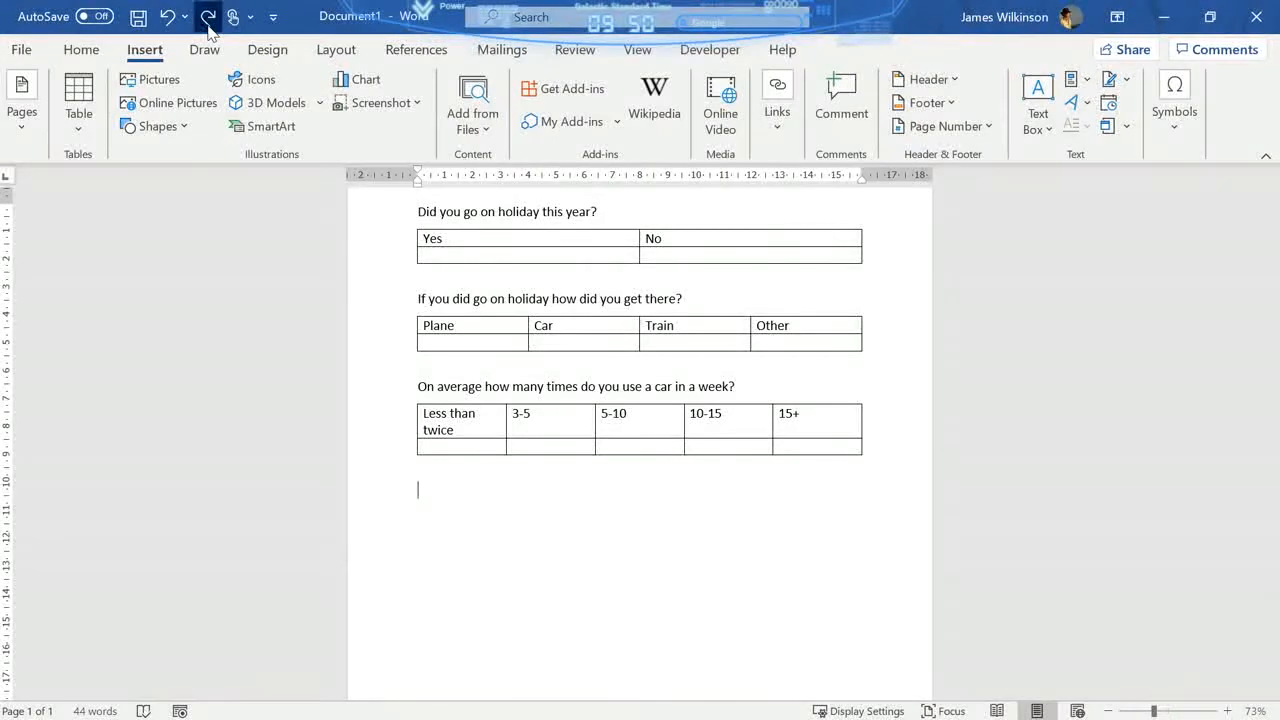
pyautogui.write('Do you ever walk or cycle to school?')
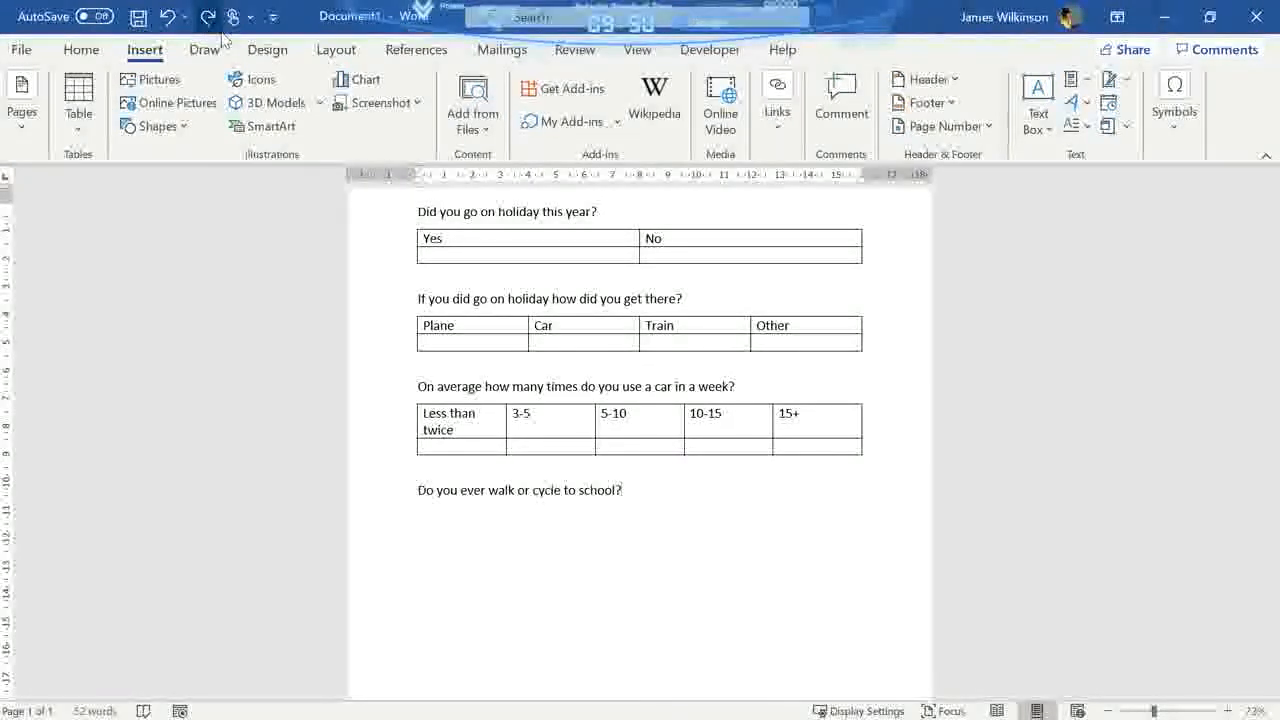
pyautogui.click(80, 110)
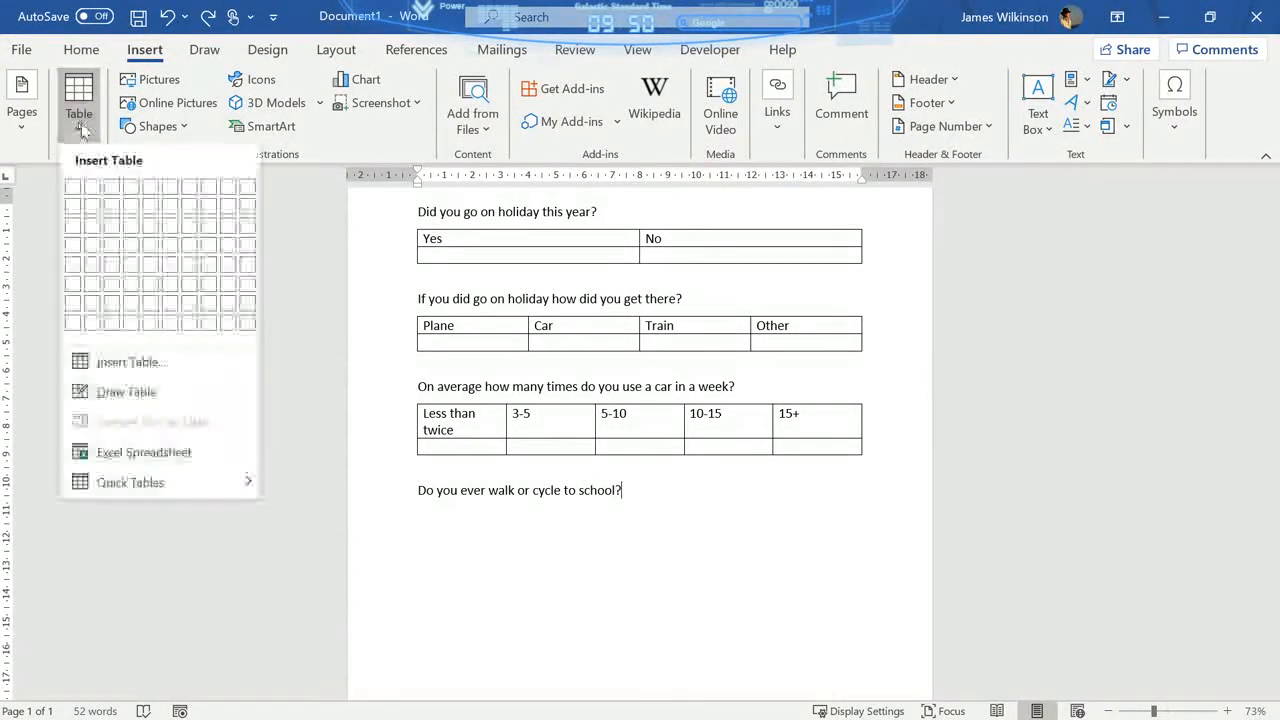
pyautogui.click(209, 18)
pyautogui.click(209, 18)
# - Fill the top row of the walk-or-cycle table with "Yes" and "No" and move the cursor below the table
pyautogui.write('Yes')
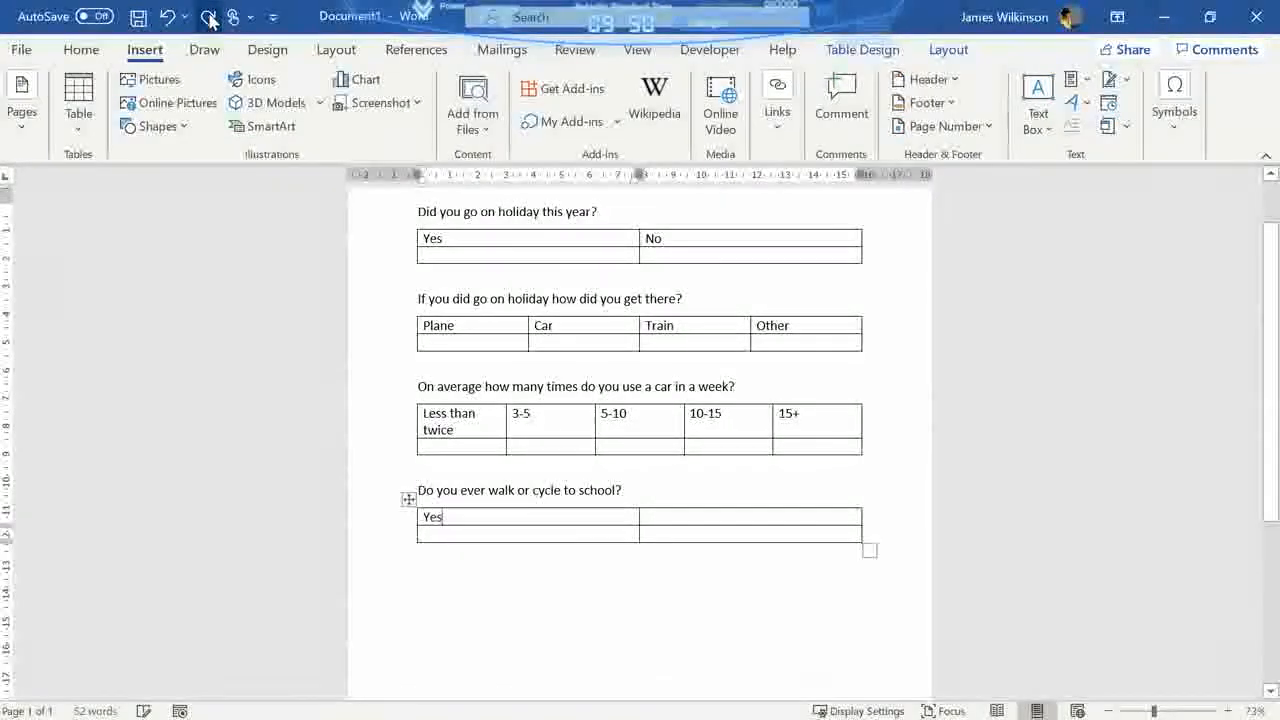
pyautogui.press('Tab')
pyautogui.write('No')
pyautogui.press('Down')
pyautogui.press('Down')
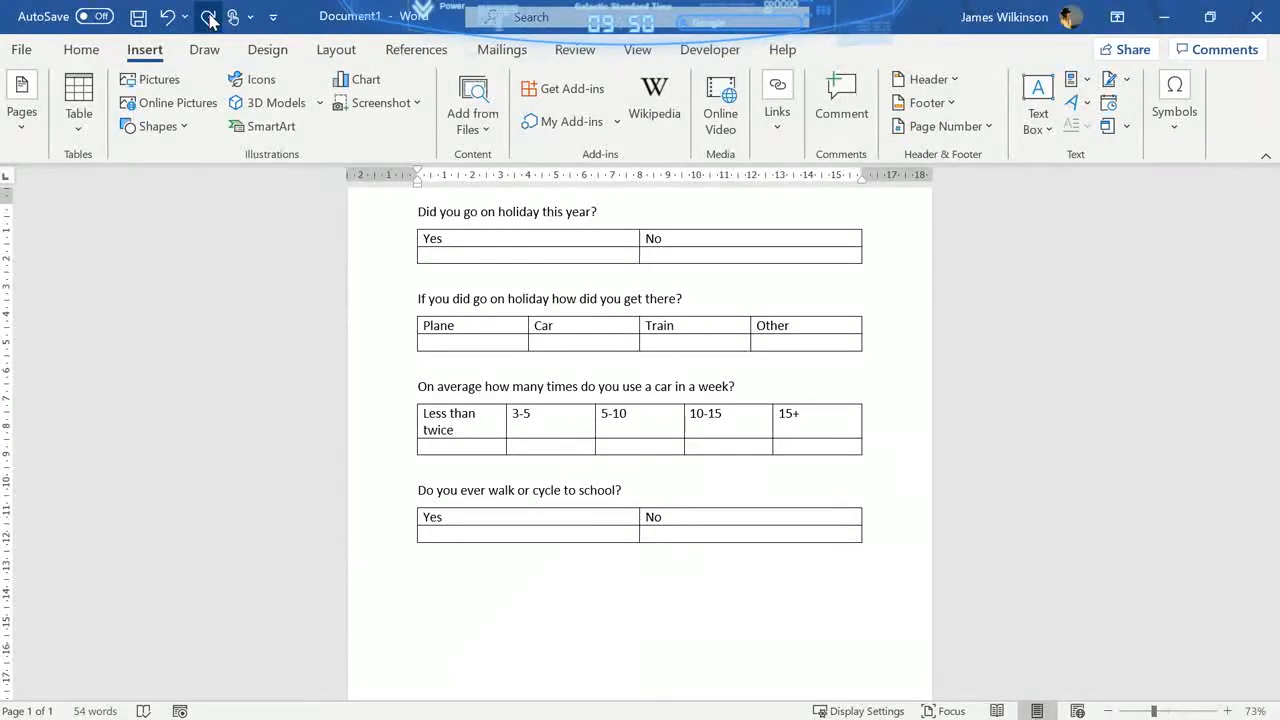
# - Enter "Final question" below the last table and add a 2x2 table beneath it
pyautogui.write('Final question')
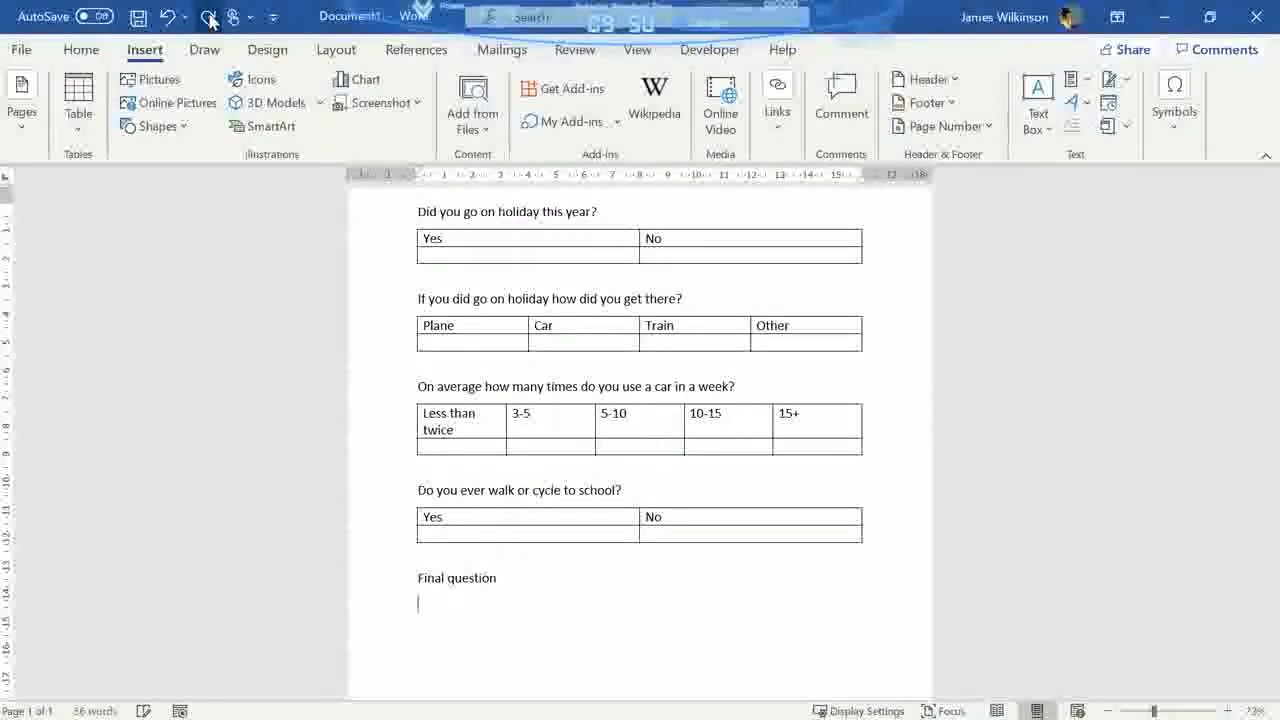
pyautogui.click(211, 21)
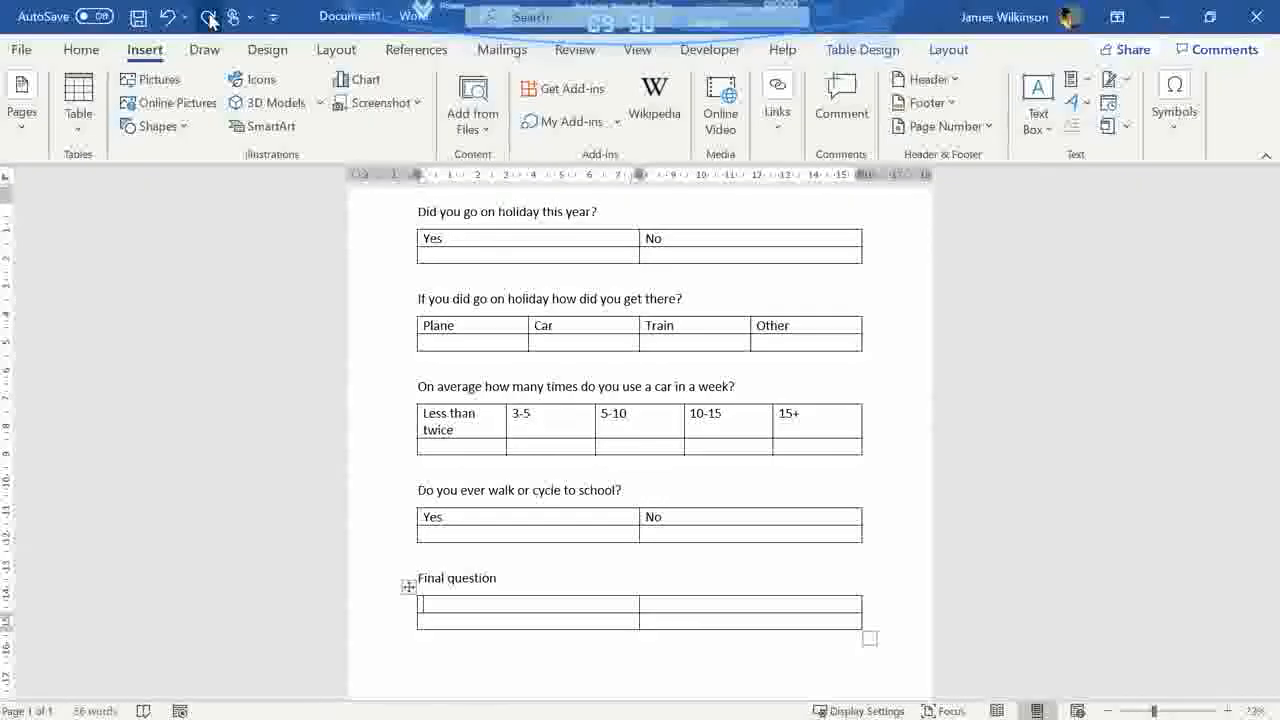
pyautogui.scroll(2, 362, 306)
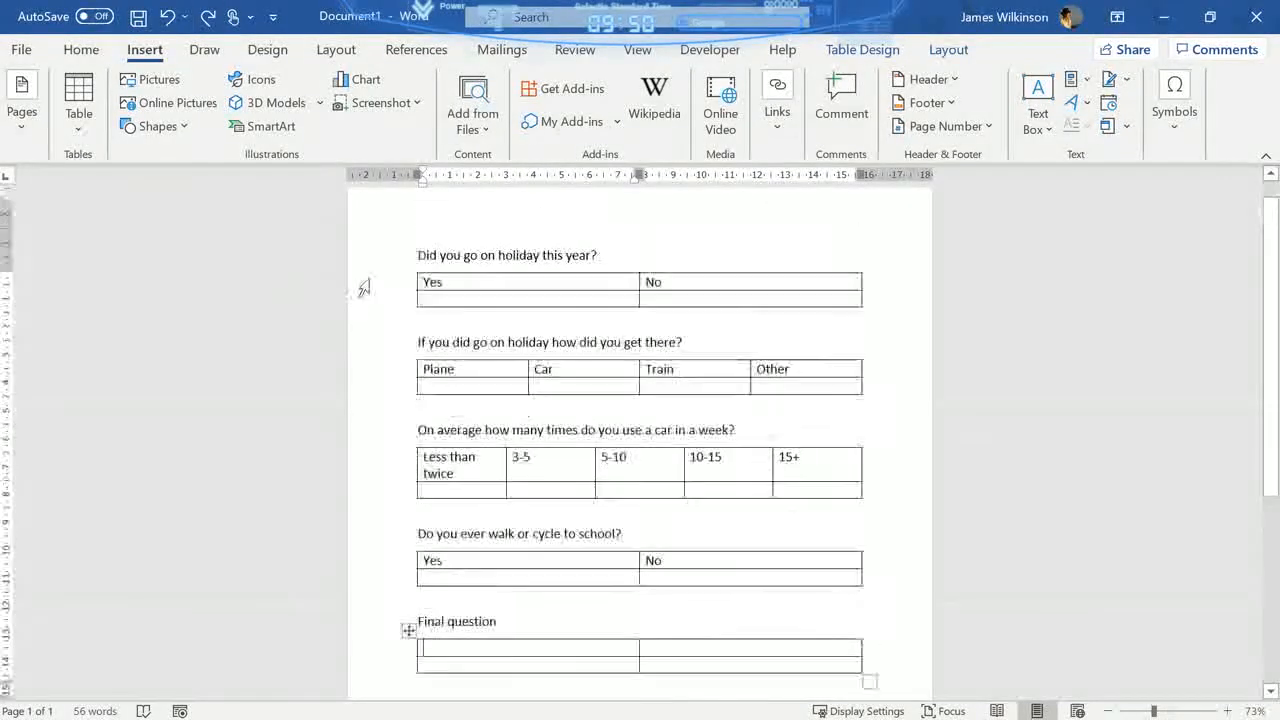
pyautogui.scroll(-1, 400, 302)
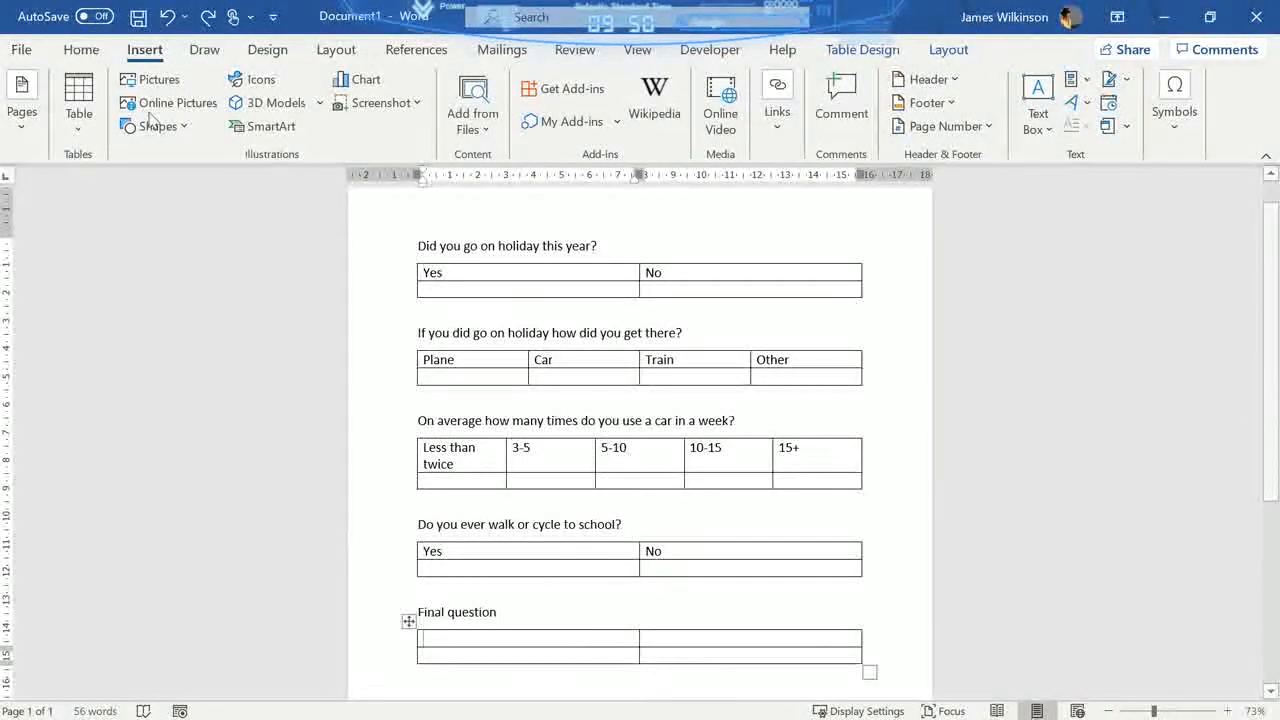
# - Redo the "Yes" and "No" entries in the top row of the final question's table
pyautogui.click(90, 51)
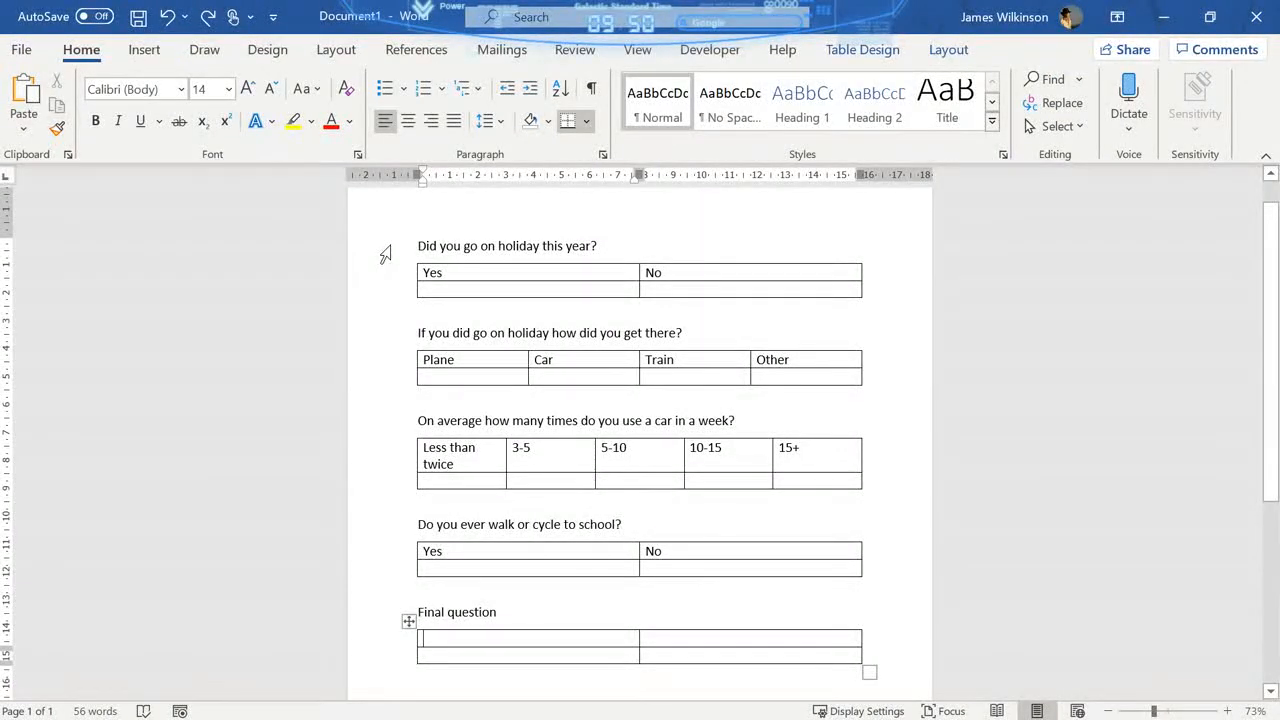
pyautogui.click(388, 250)
pyautogui.click(212, 17)
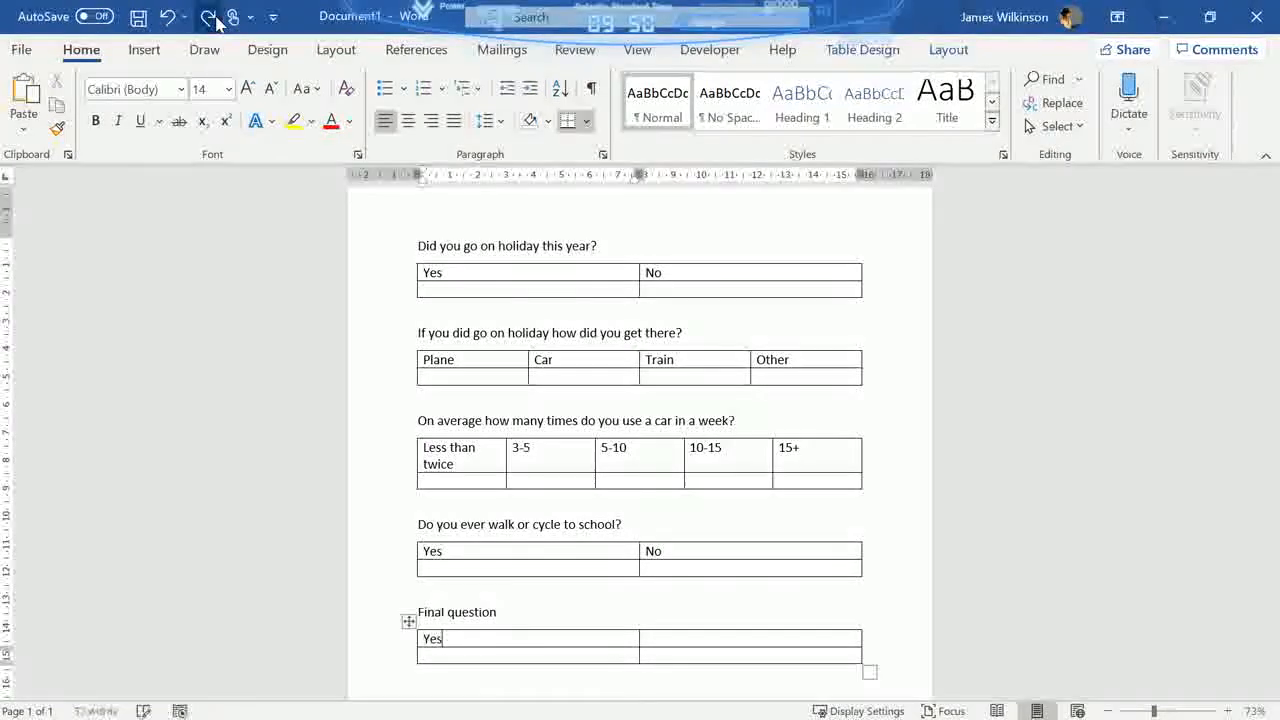
pyautogui.click(210, 18)
pyautogui.click(210, 18)
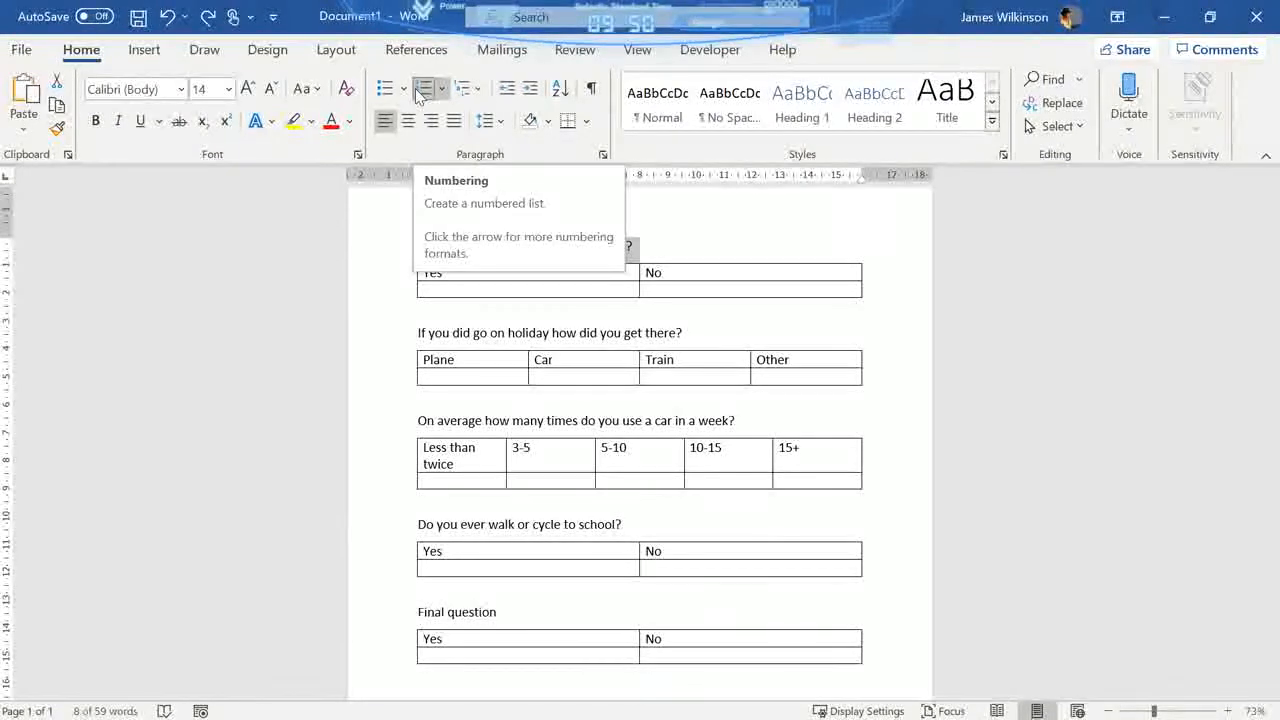
# - Apply default numbering to all five questions so they form one continuous list from 1 to 5
pyautogui.click(454, 249)
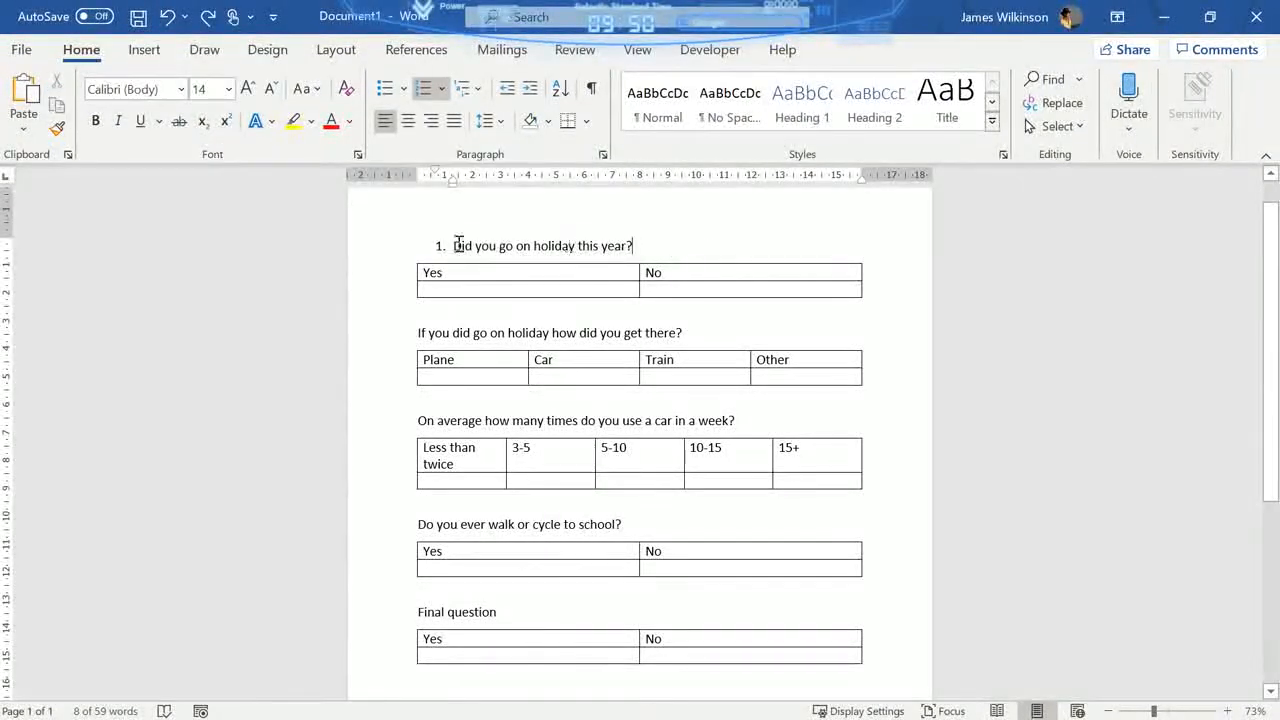
pyautogui.click(363, 337)
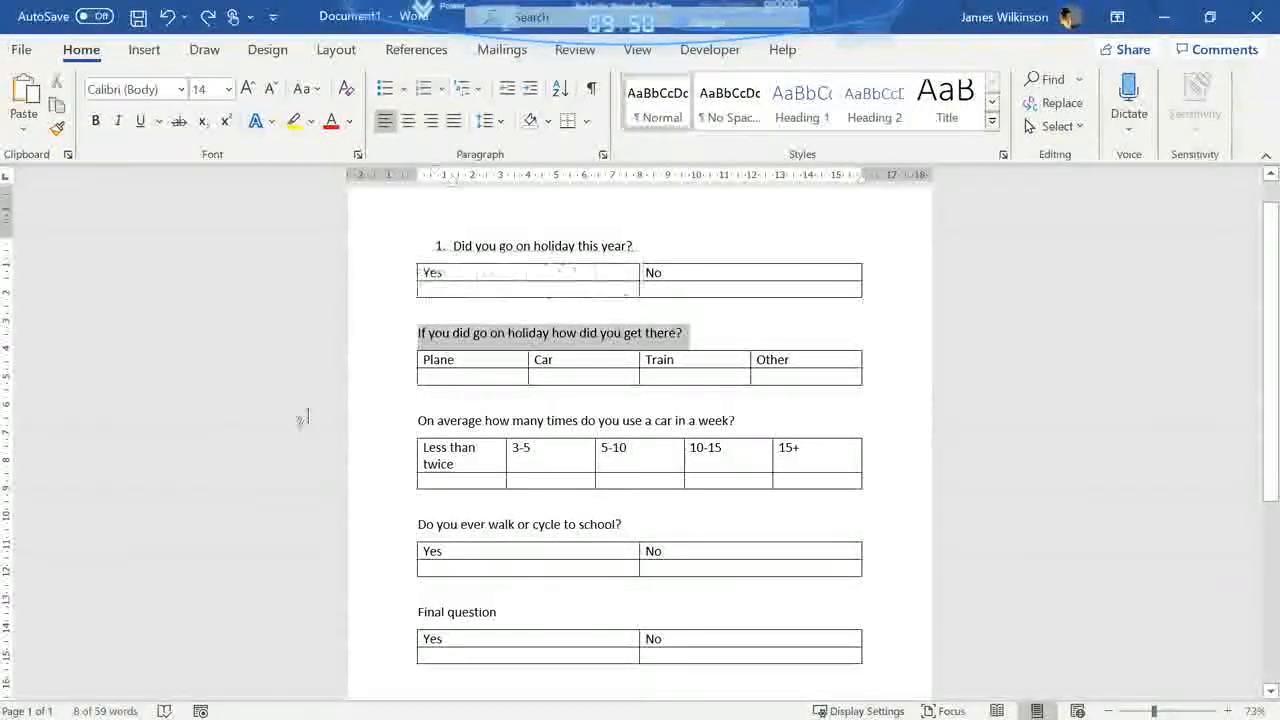
pyautogui.click(205, 17)
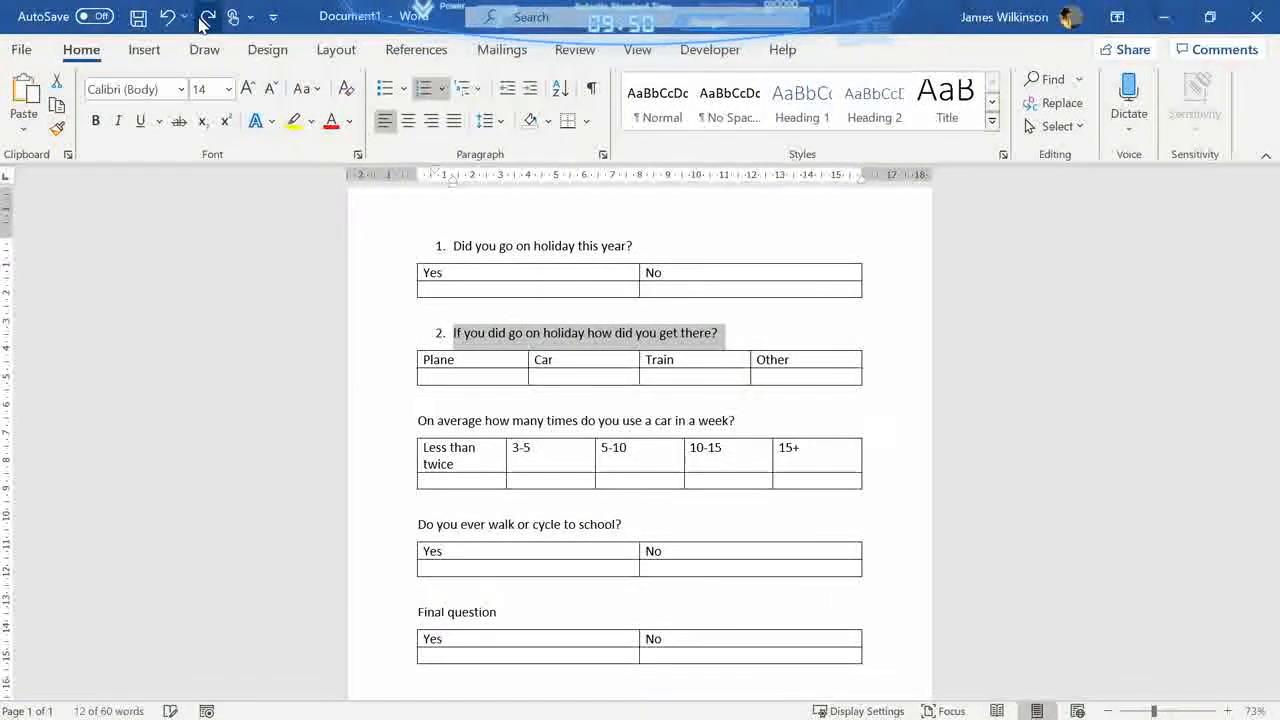
pyautogui.click(355, 425)
pyautogui.click(208, 16)
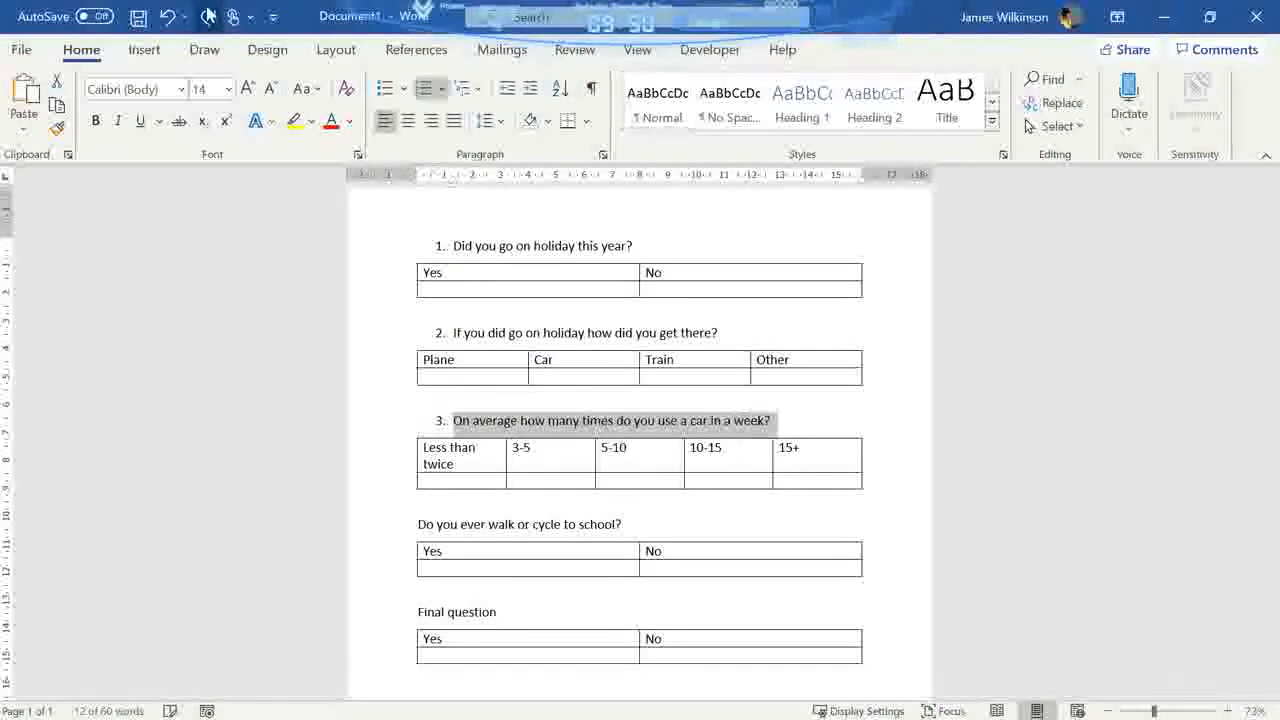
pyautogui.click(342, 527)
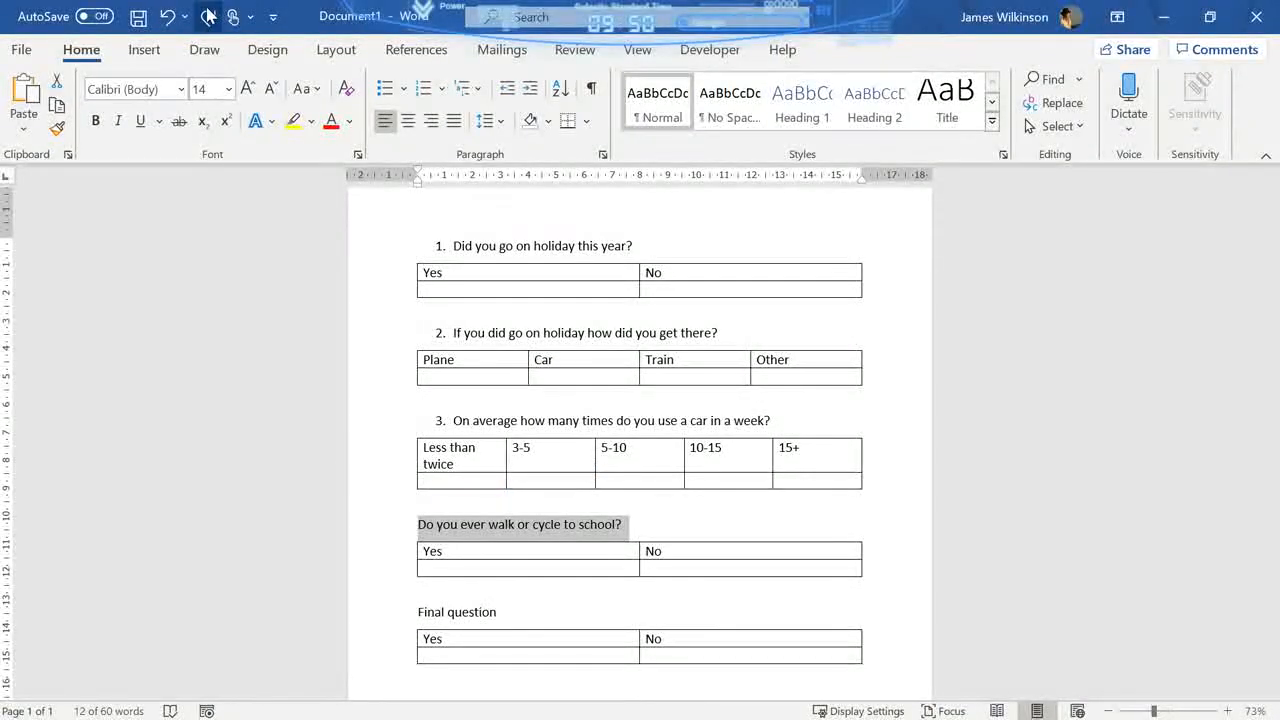
pyautogui.click(208, 15)
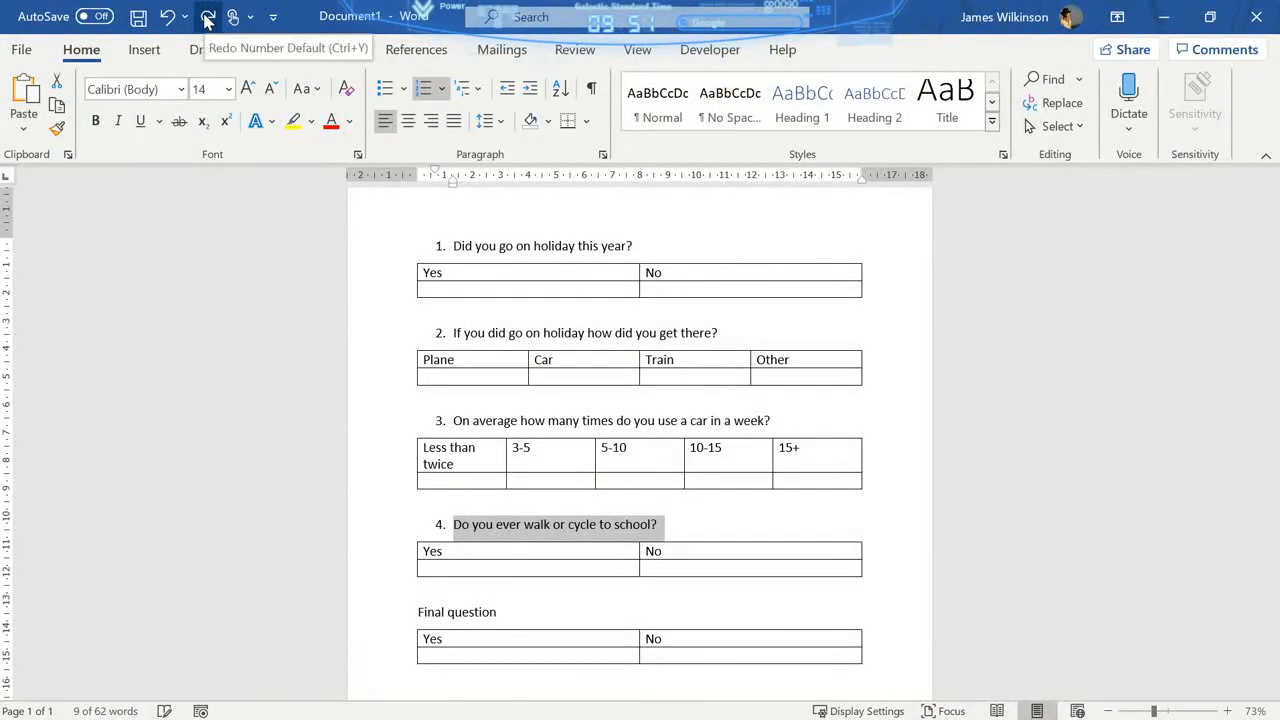
pyautogui.click(342, 613)
pyautogui.click(208, 16)
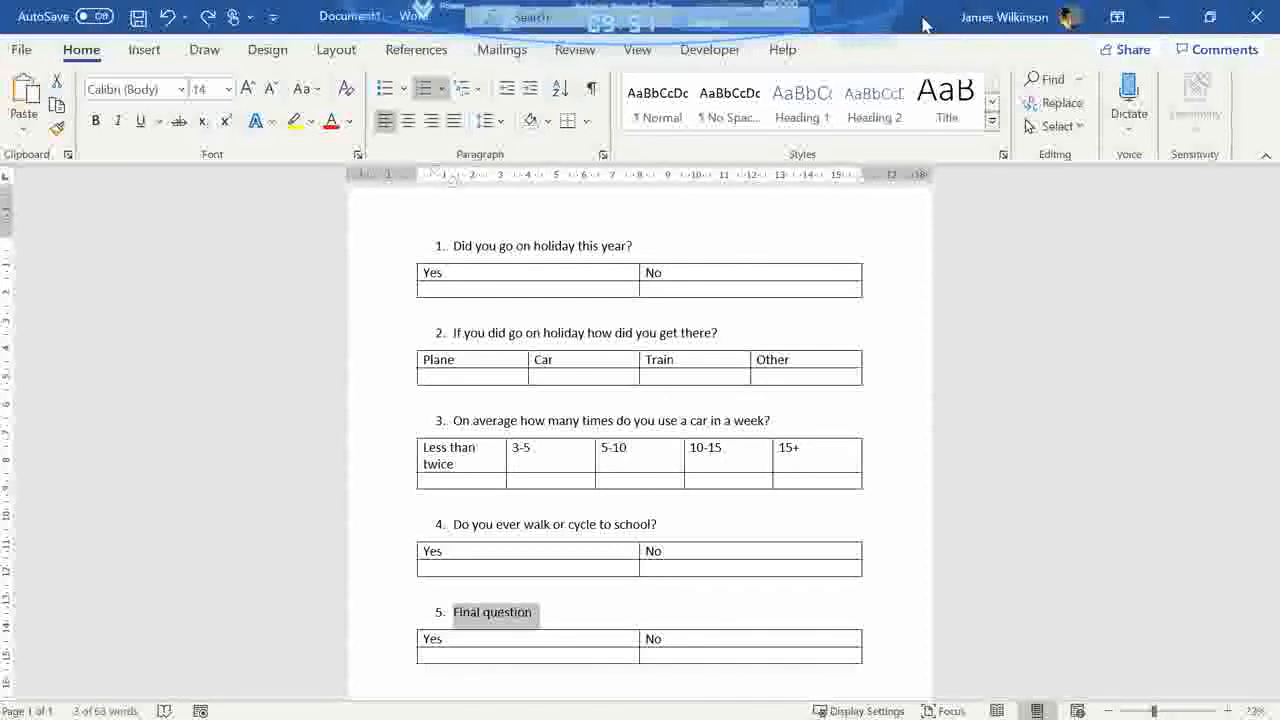
# - Arrange the Word document side by side with the blank Excel workbook and select cell A1 in Excel
pyautogui.moveTo(925, 25); pyautogui.dragTo(1279, 192)
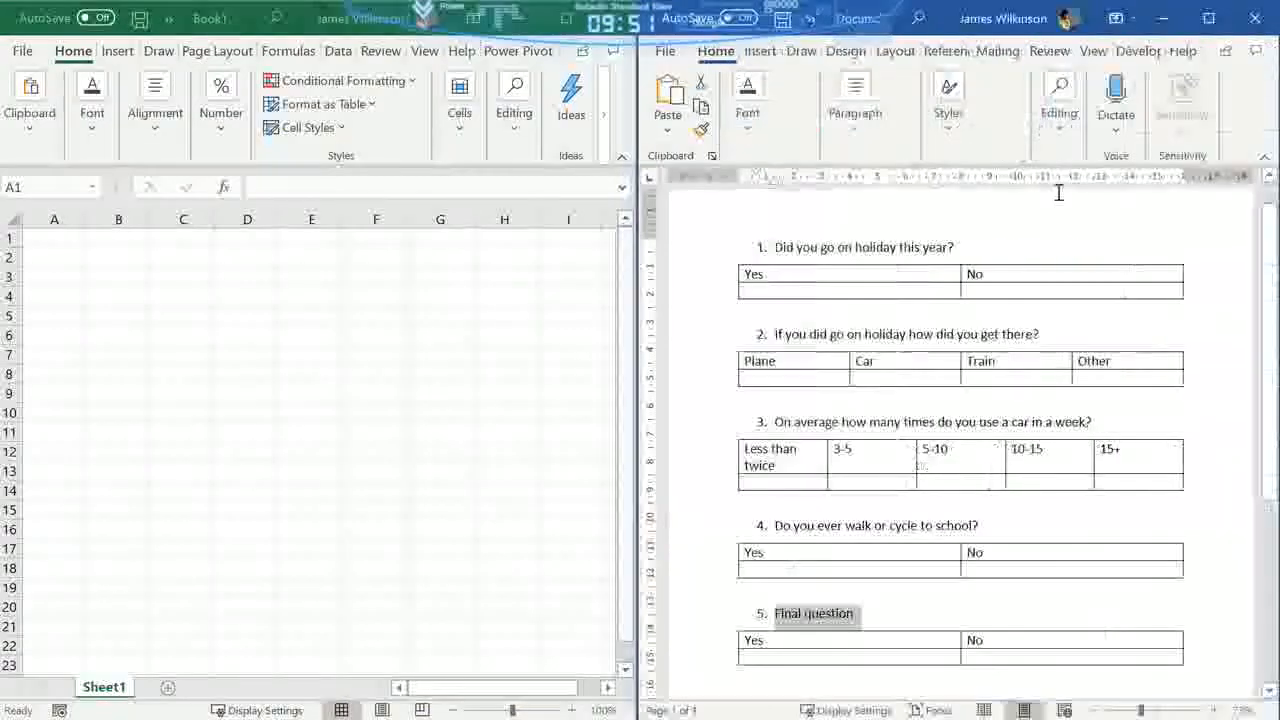
pyautogui.click(77, 236)
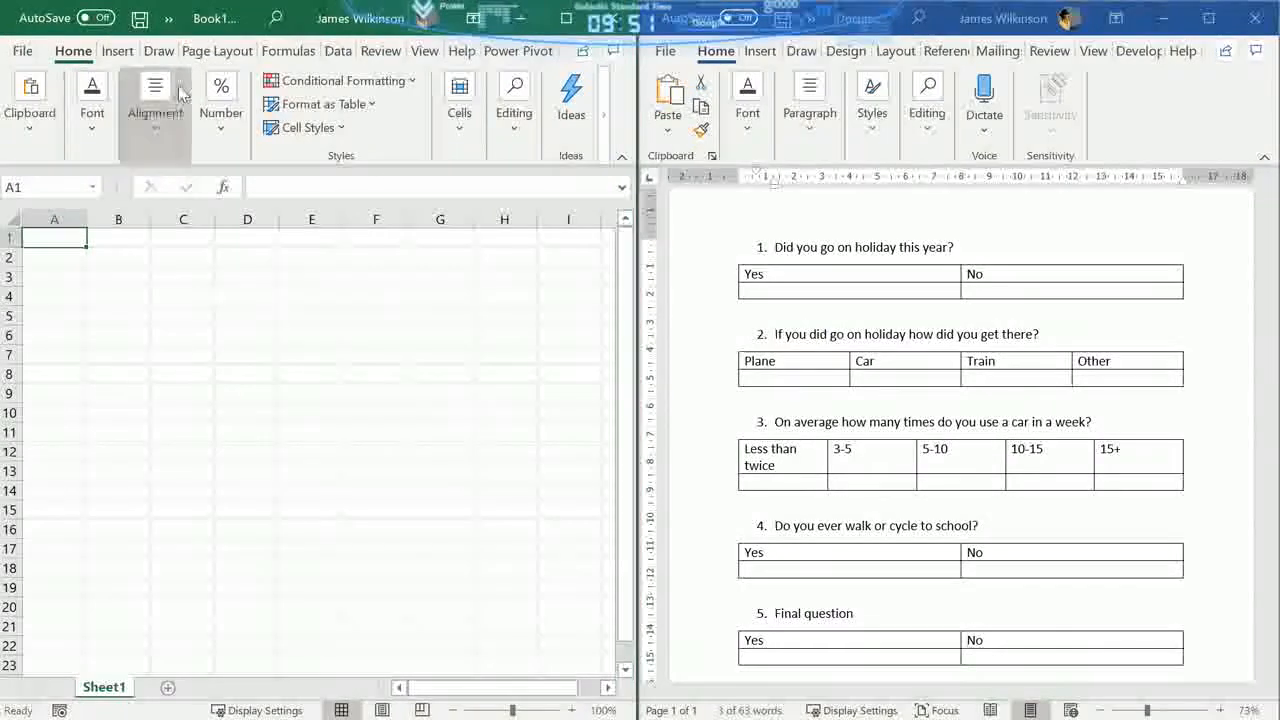
pyautogui.click(171, 26)
# - Cut "Did you go on holiday this year?" from the Word document and paste it into cell A1 of the Excel sheet
pyautogui.click(959, 253)
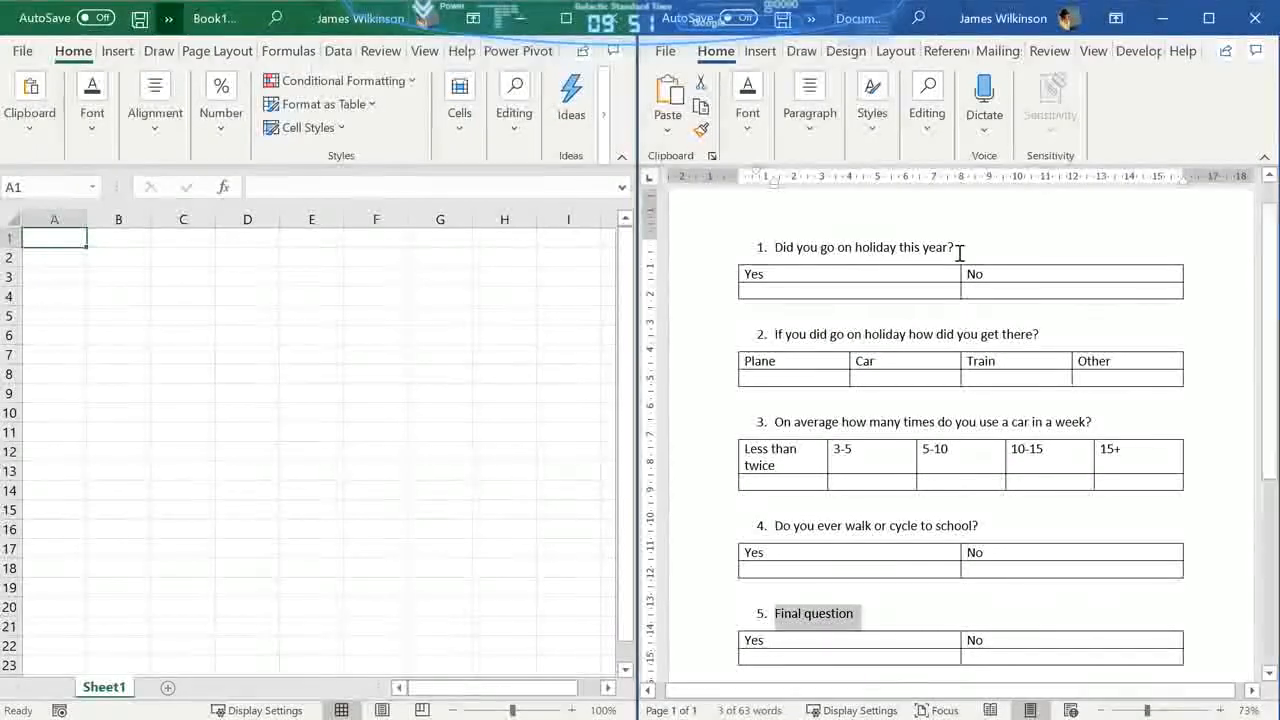
pyautogui.moveTo(934, 247); pyautogui.dragTo(786, 252)
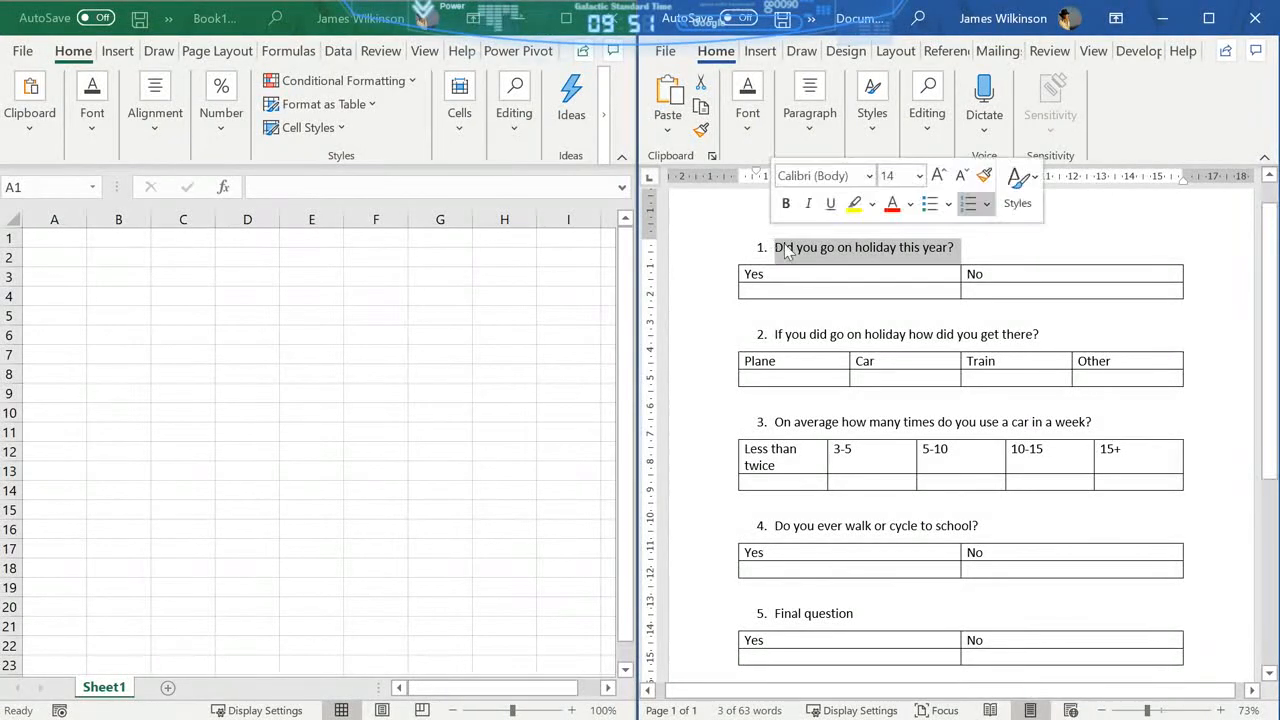
pyautogui.click(701, 84)
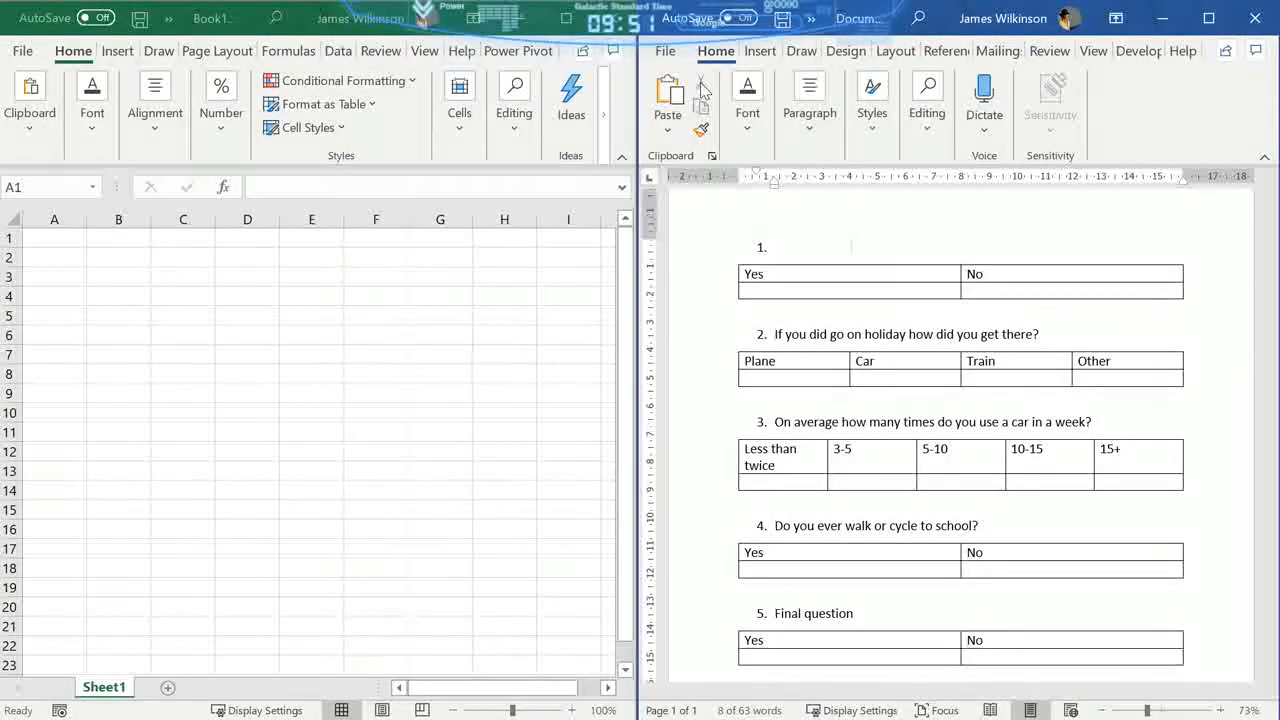
pyautogui.click(70, 236)
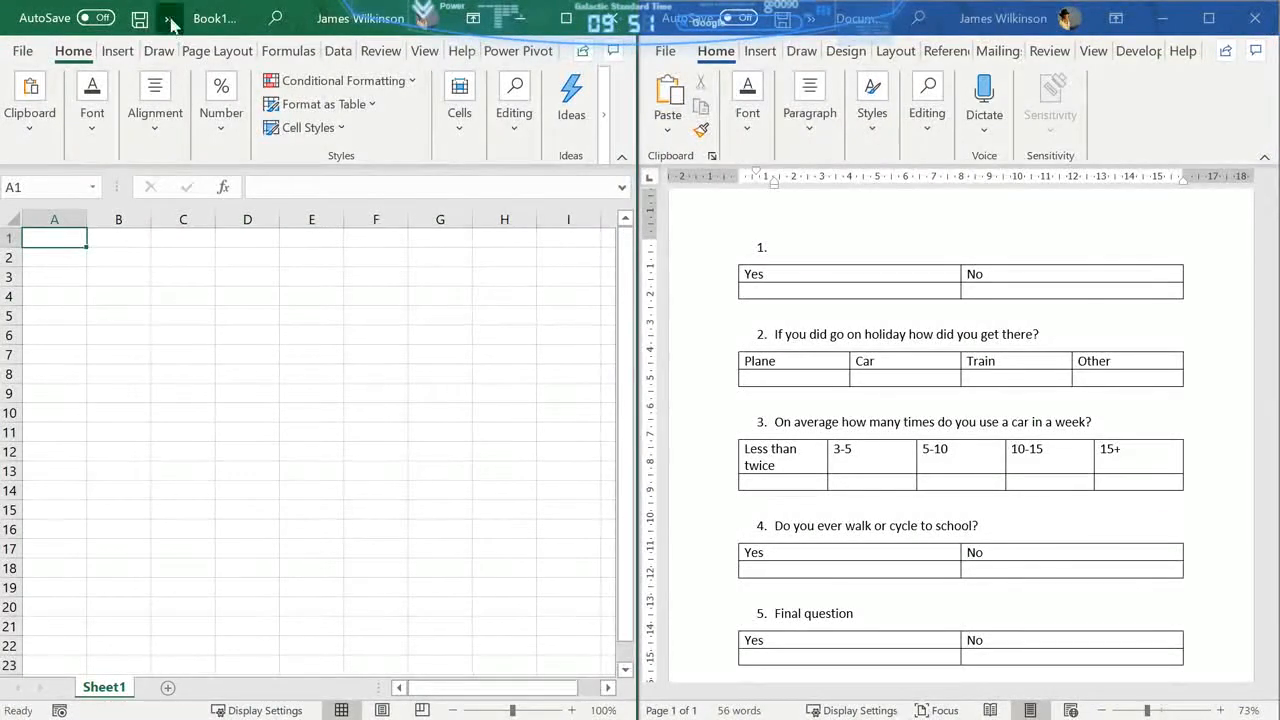
pyautogui.click(171, 22)
pyautogui.hotkey('ctrl', 'v')
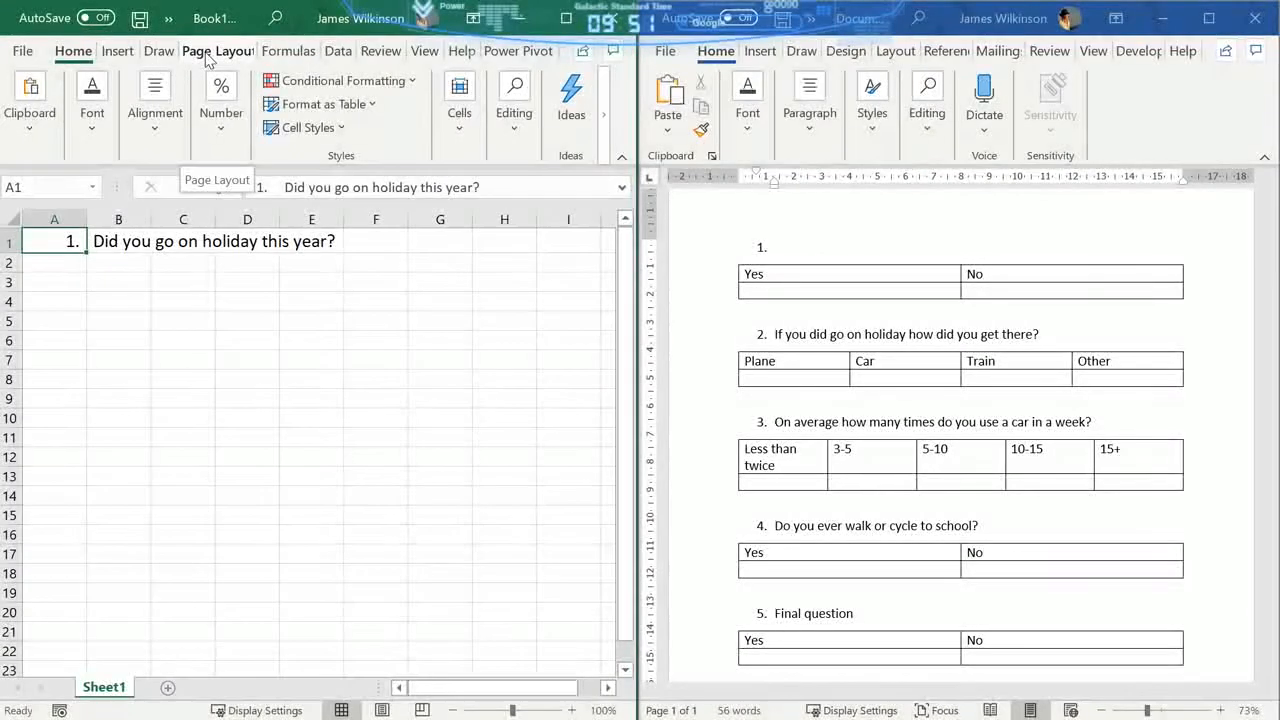
# - Cut the first question's Yes/No table from Word and place it in Excel starting at cell A2
pyautogui.click(822, 270)
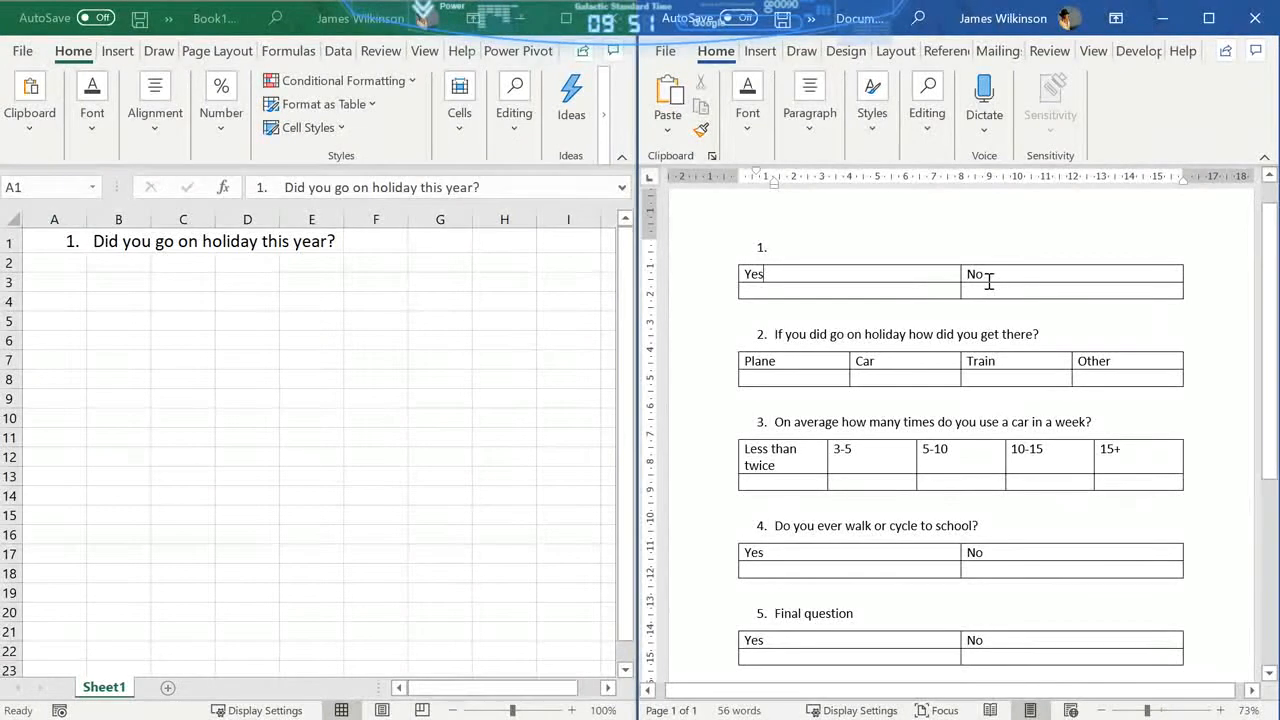
pyautogui.click(730, 256)
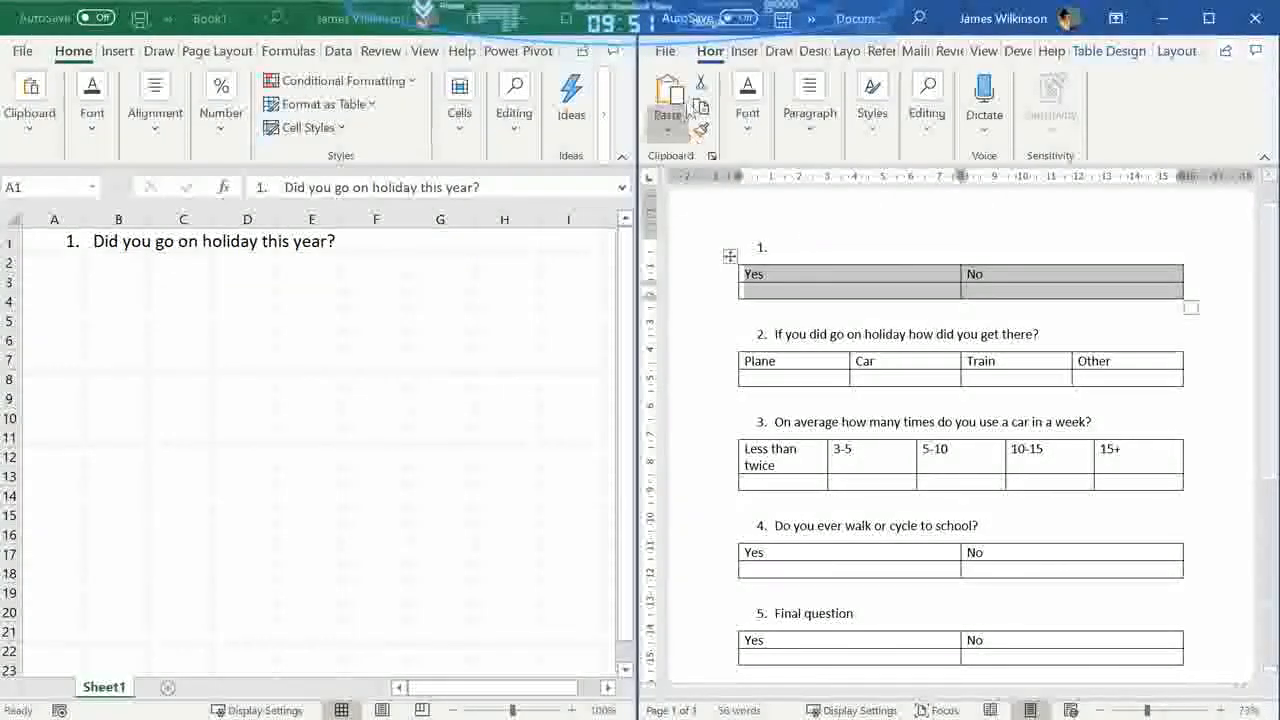
pyautogui.click(700, 82)
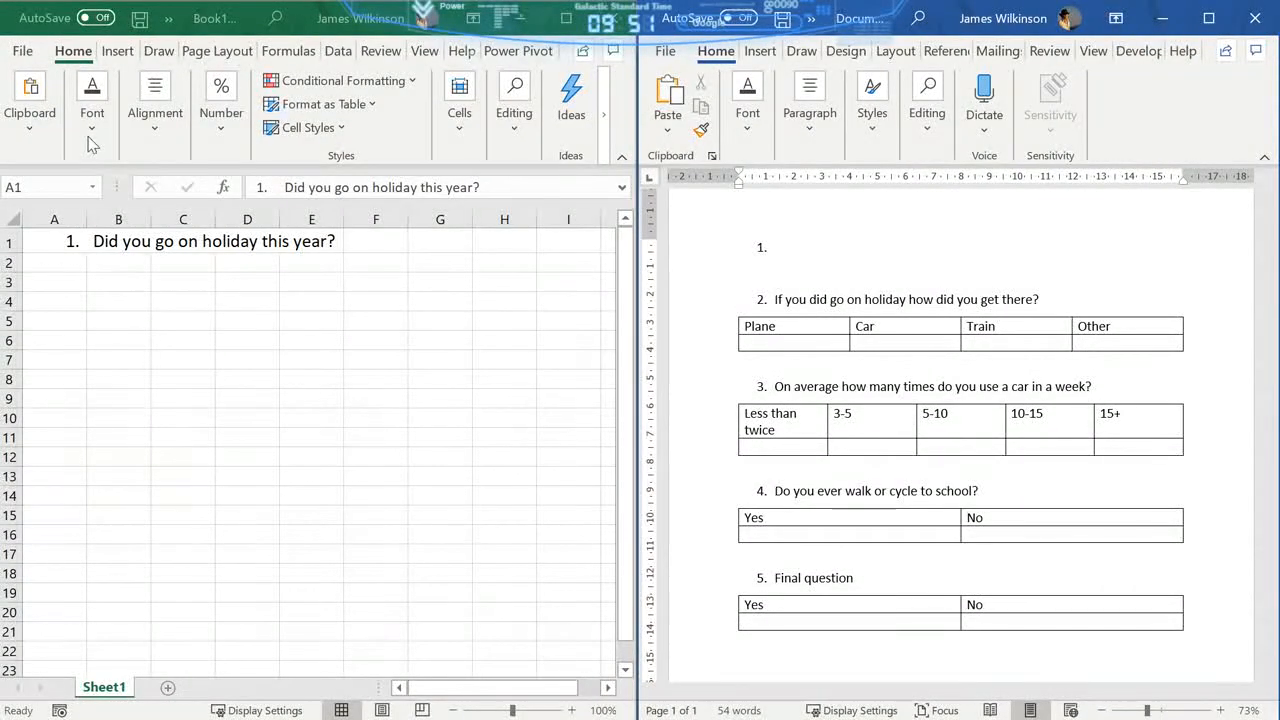
pyautogui.click(167, 26)
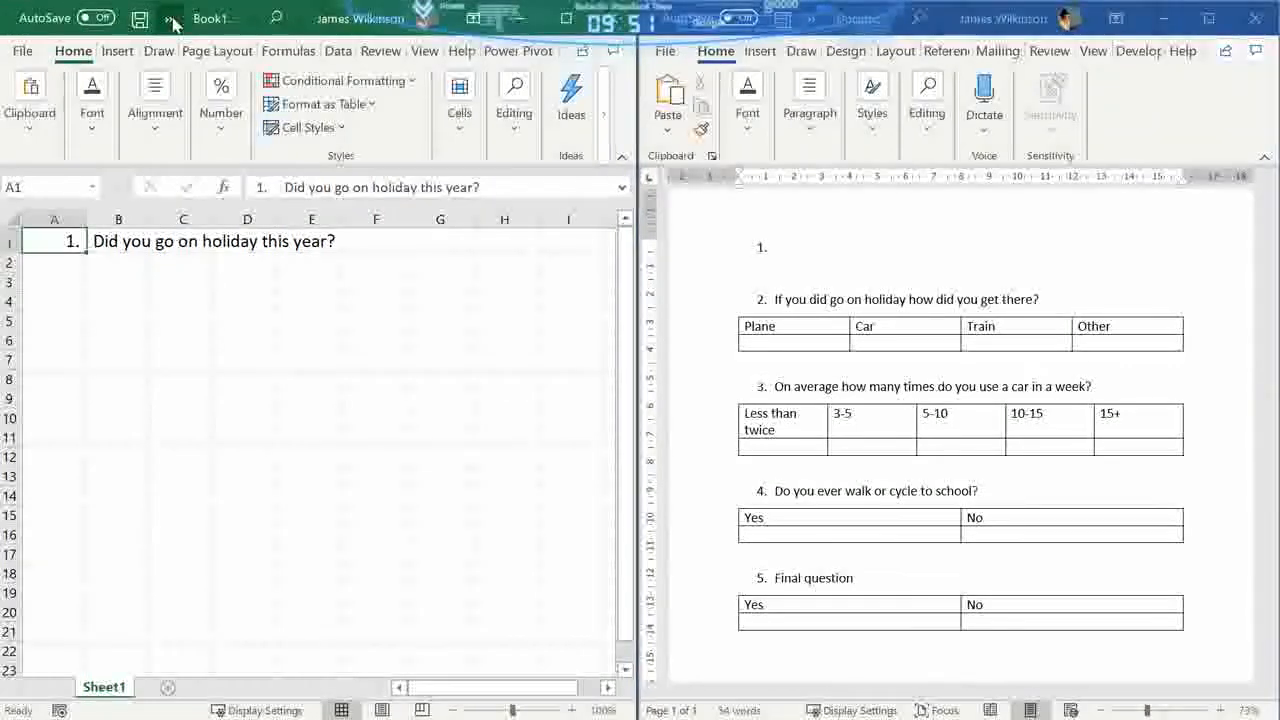
pyautogui.click(168, 19)
pyautogui.click(58, 285)
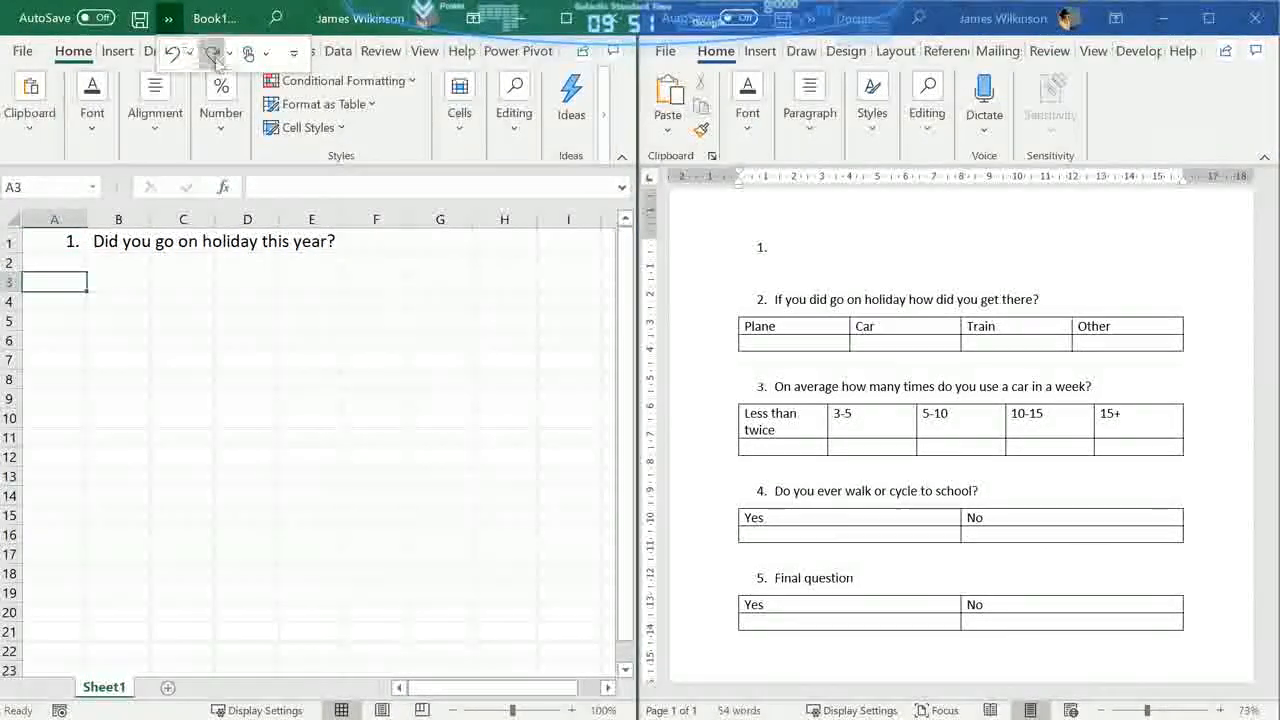
pyautogui.click(212, 46)
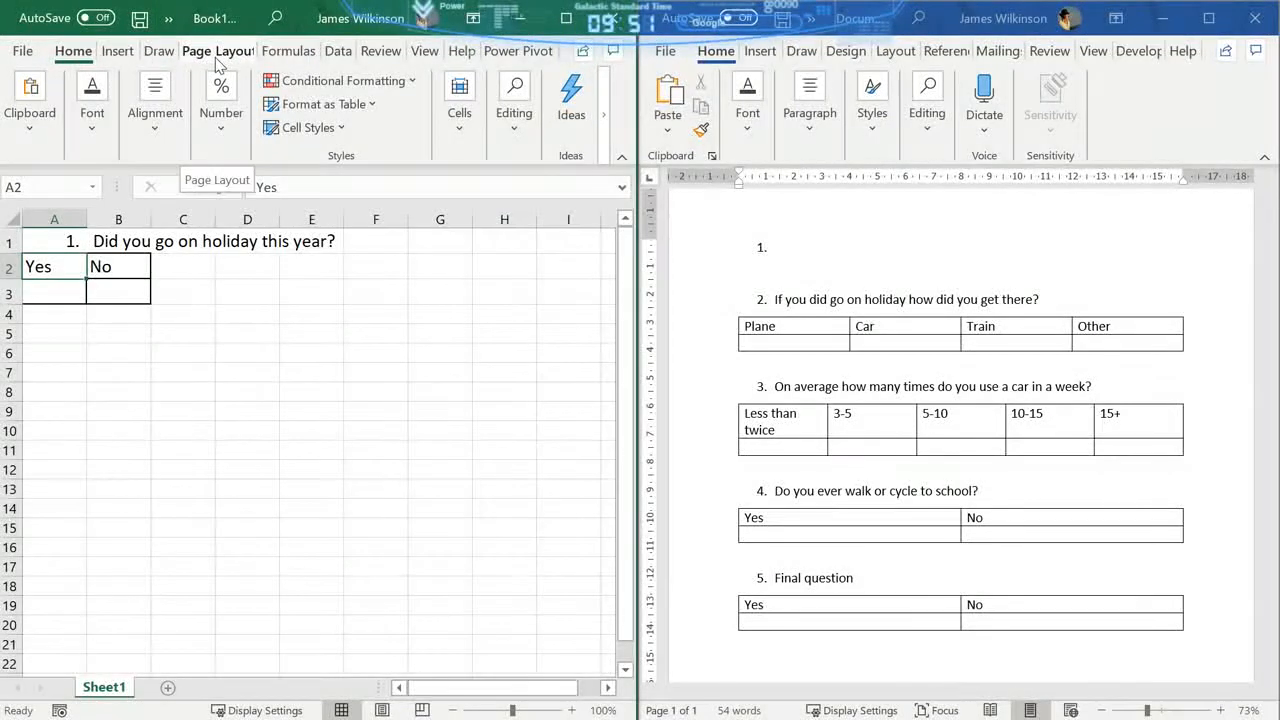
# - Maximize Excel and redo the entries for question 2: its text in A6, numbered 2, and its Plane/Car/Train/Other table at A8
pyautogui.click(169, 20)
pyautogui.click(213, 57)
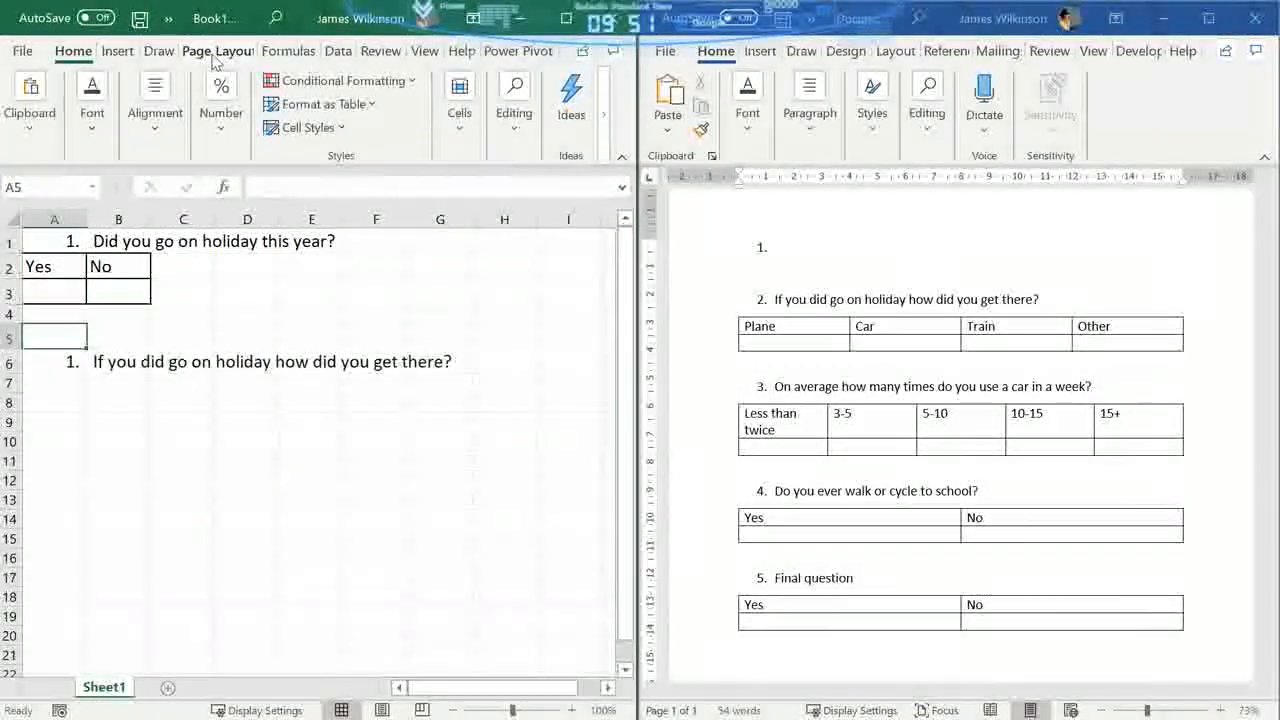
pyautogui.click(565, 19)
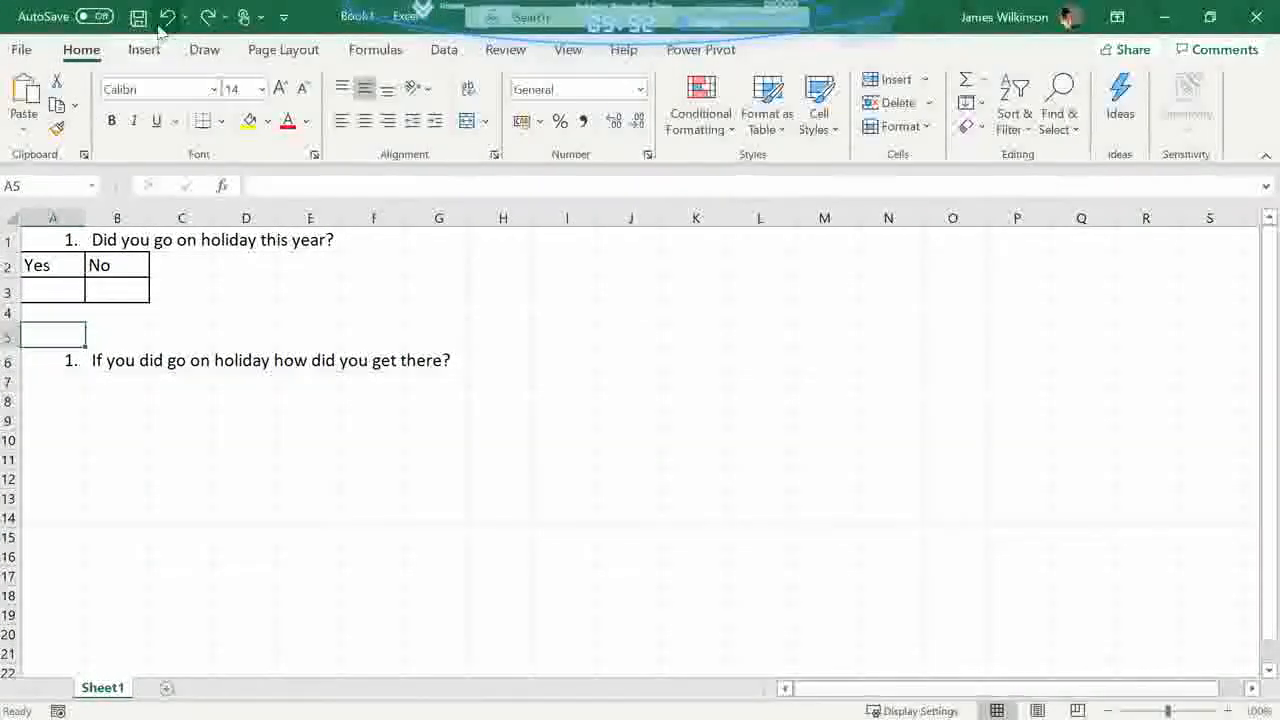
pyautogui.click(207, 17)
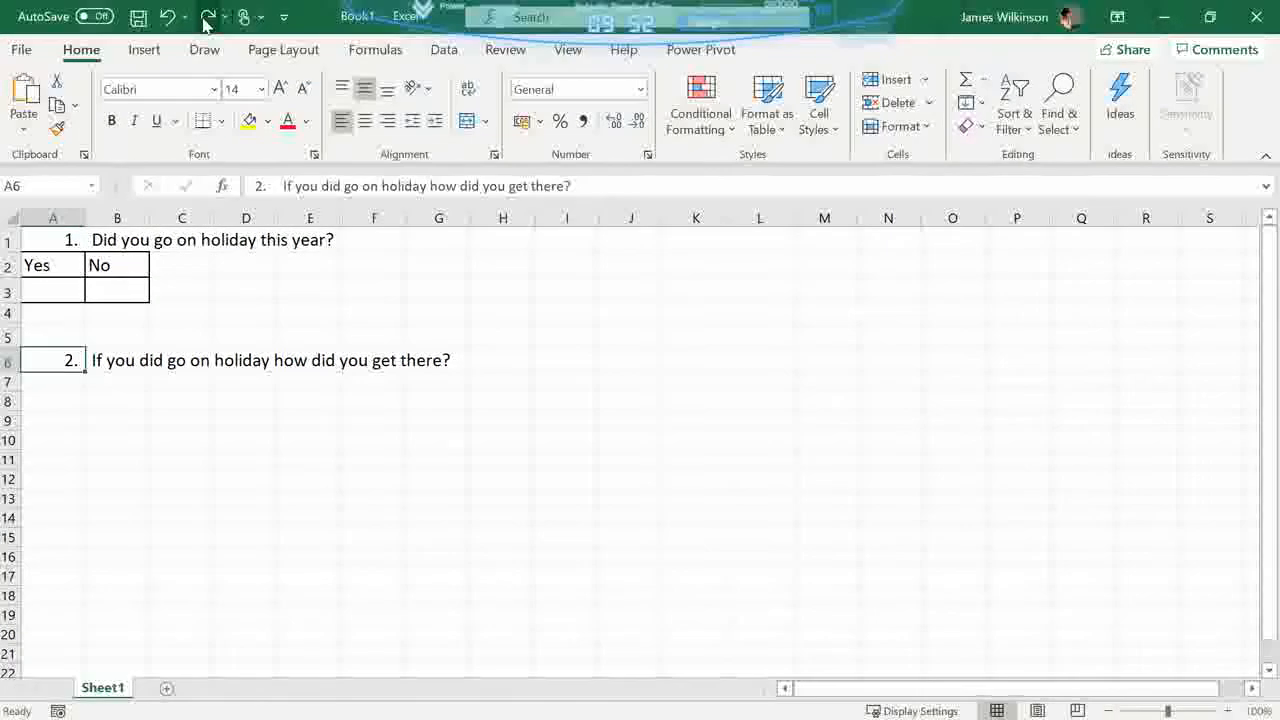
pyautogui.click(207, 17)
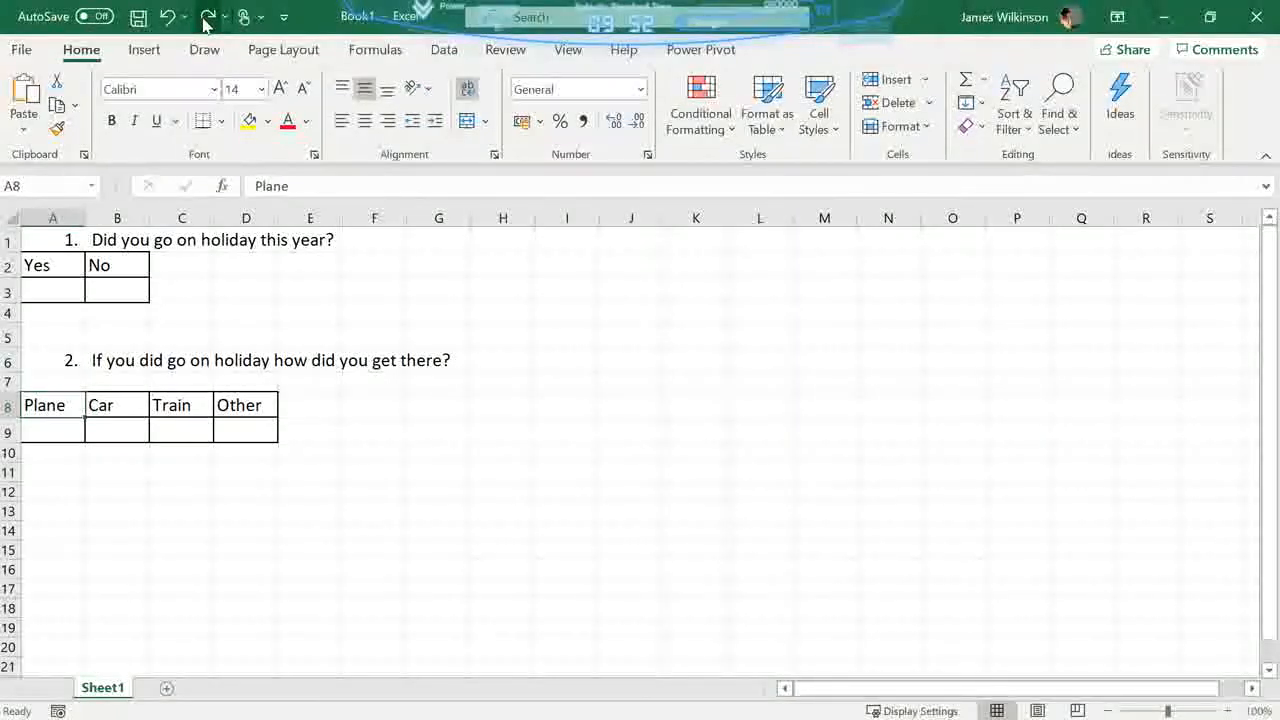
# - Redo the car-use question in cell A11 and change its number to 3
pyautogui.click(207, 17)
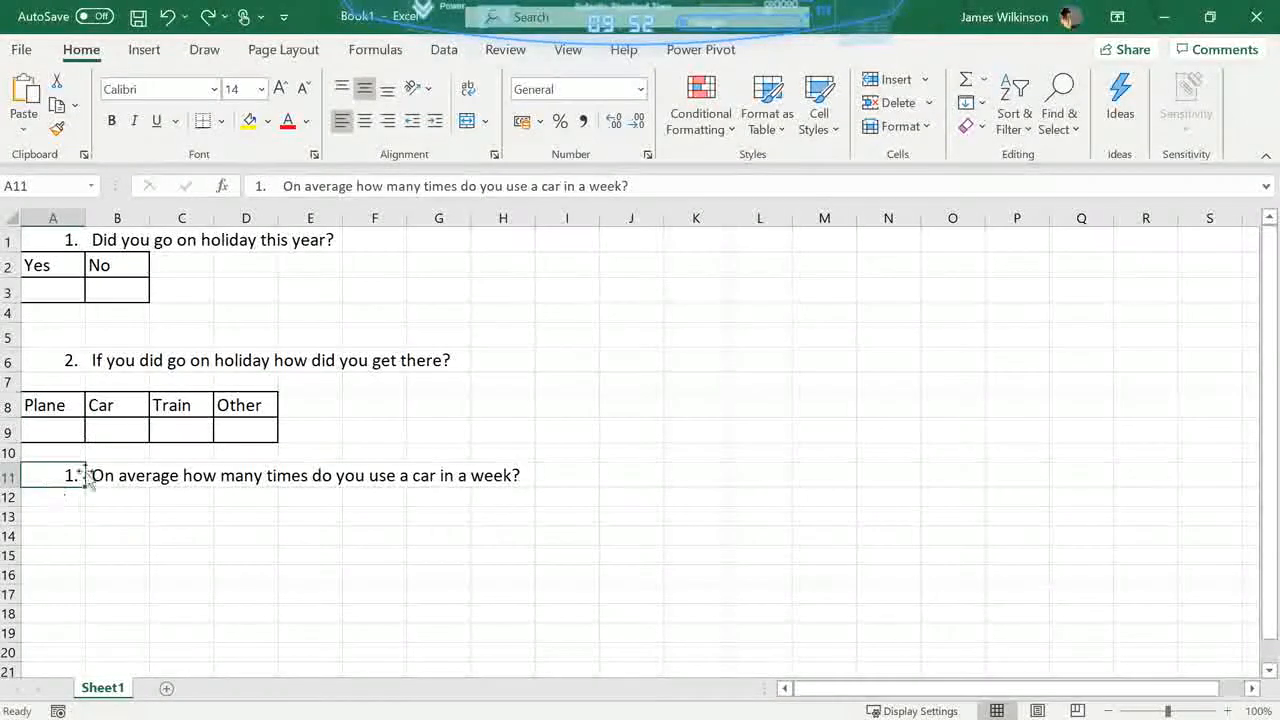
pyautogui.click(259, 186)
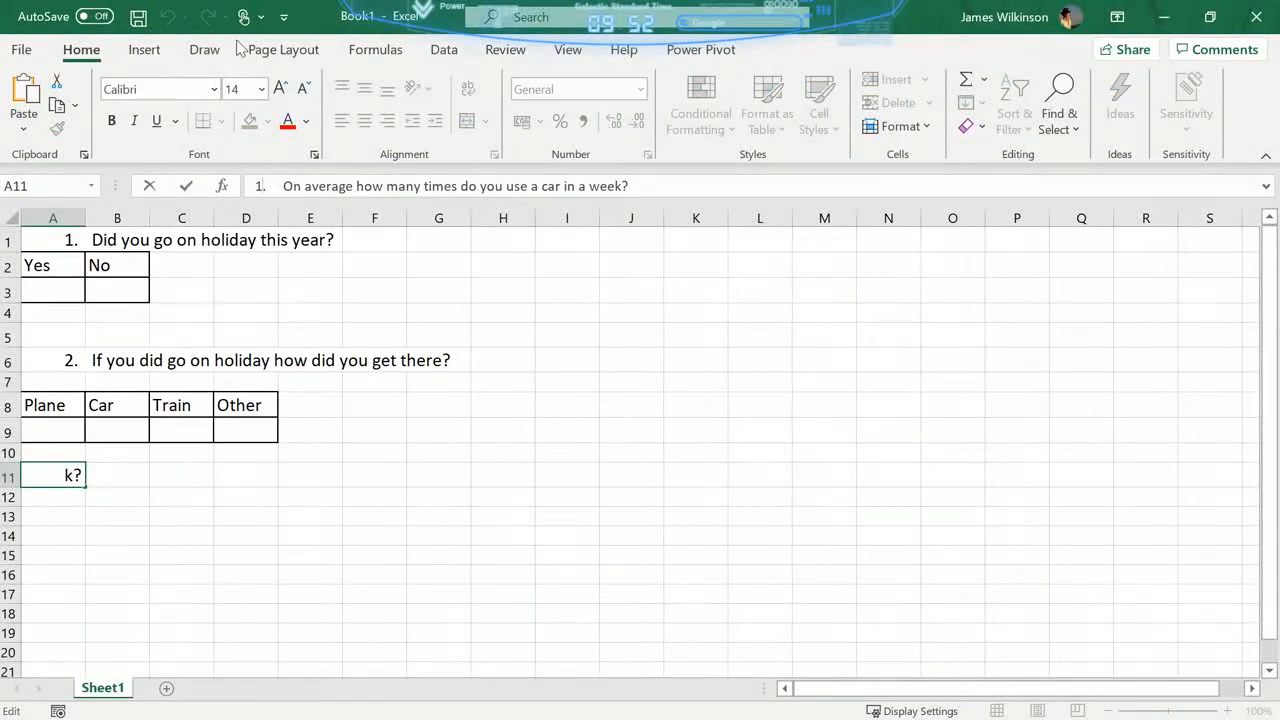
pyautogui.click(362, 385)
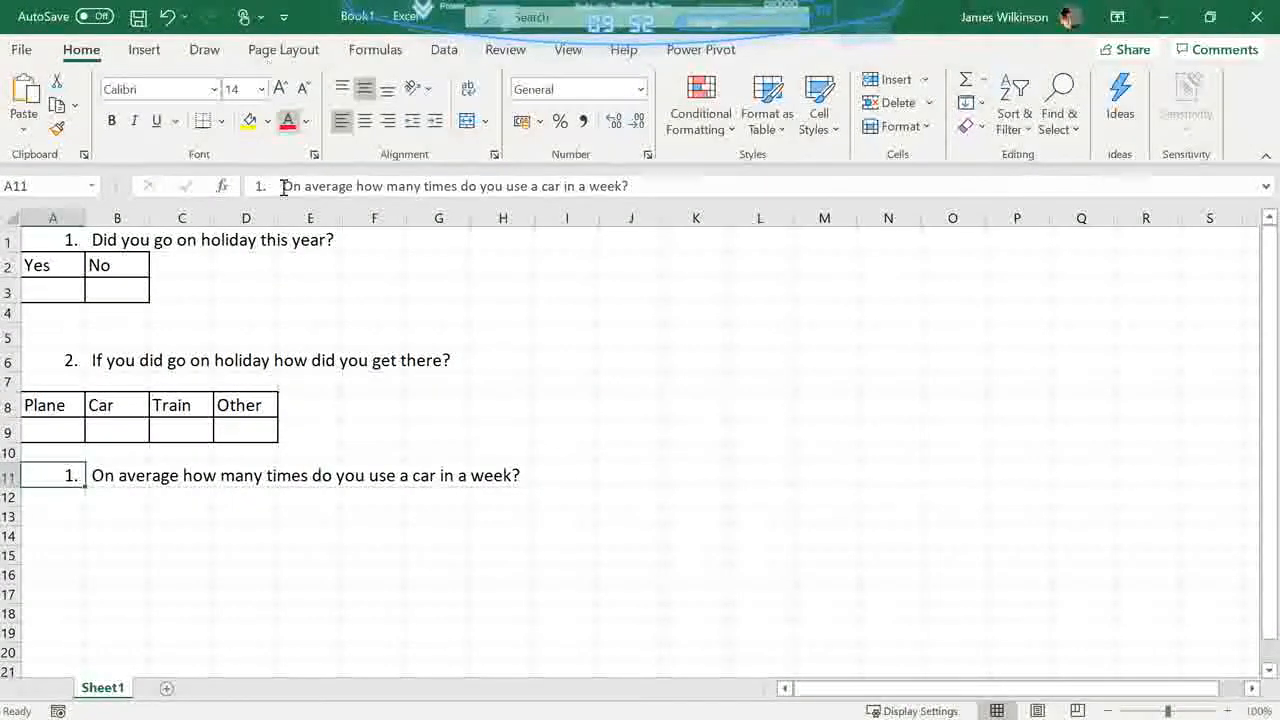
pyautogui.doubleClick(260, 185)
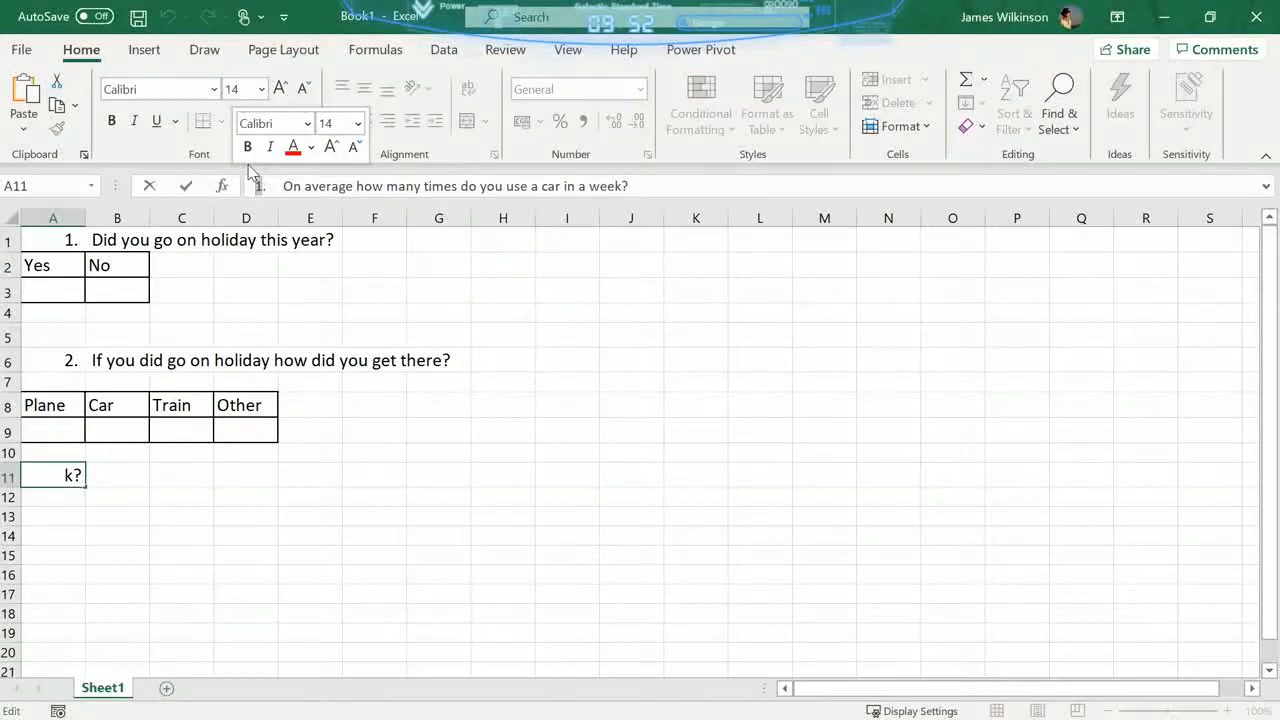
pyautogui.write('3')
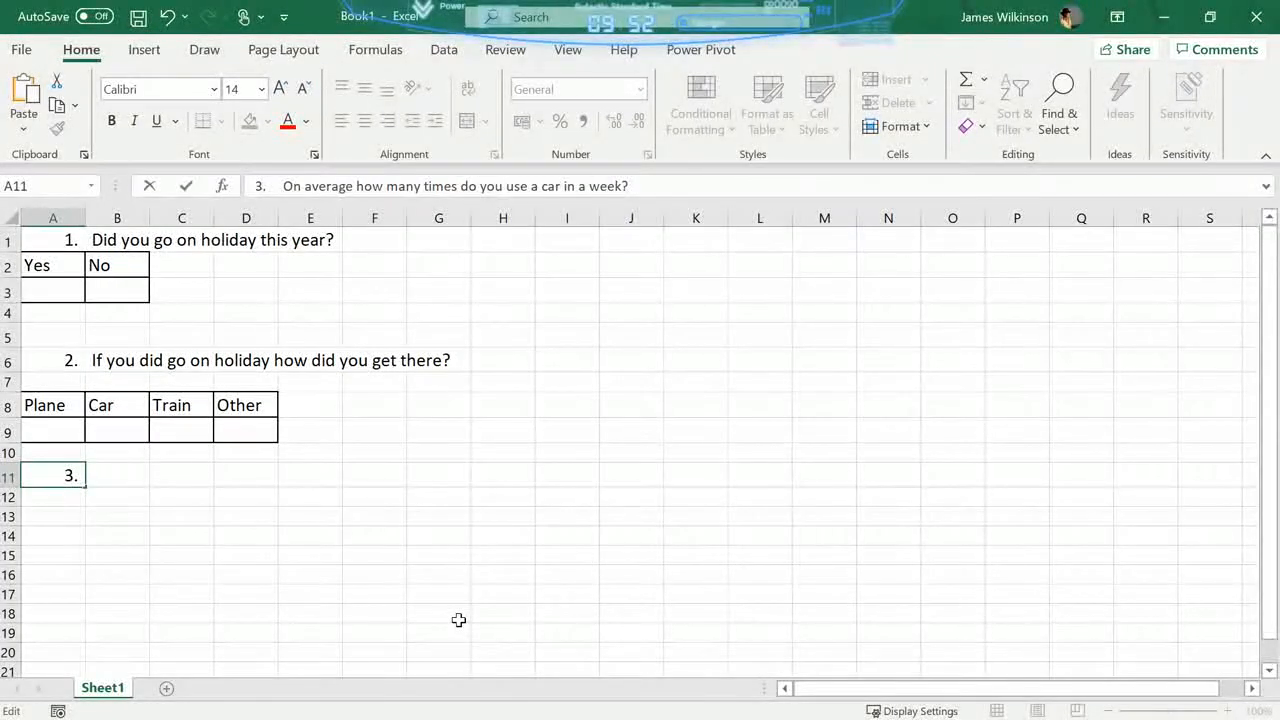
pyautogui.click(65, 502)
# - Copy the car-use answer table from the Word document and paste it into Excel at cell A12
pyautogui.hotkey('alt', 'Tab')
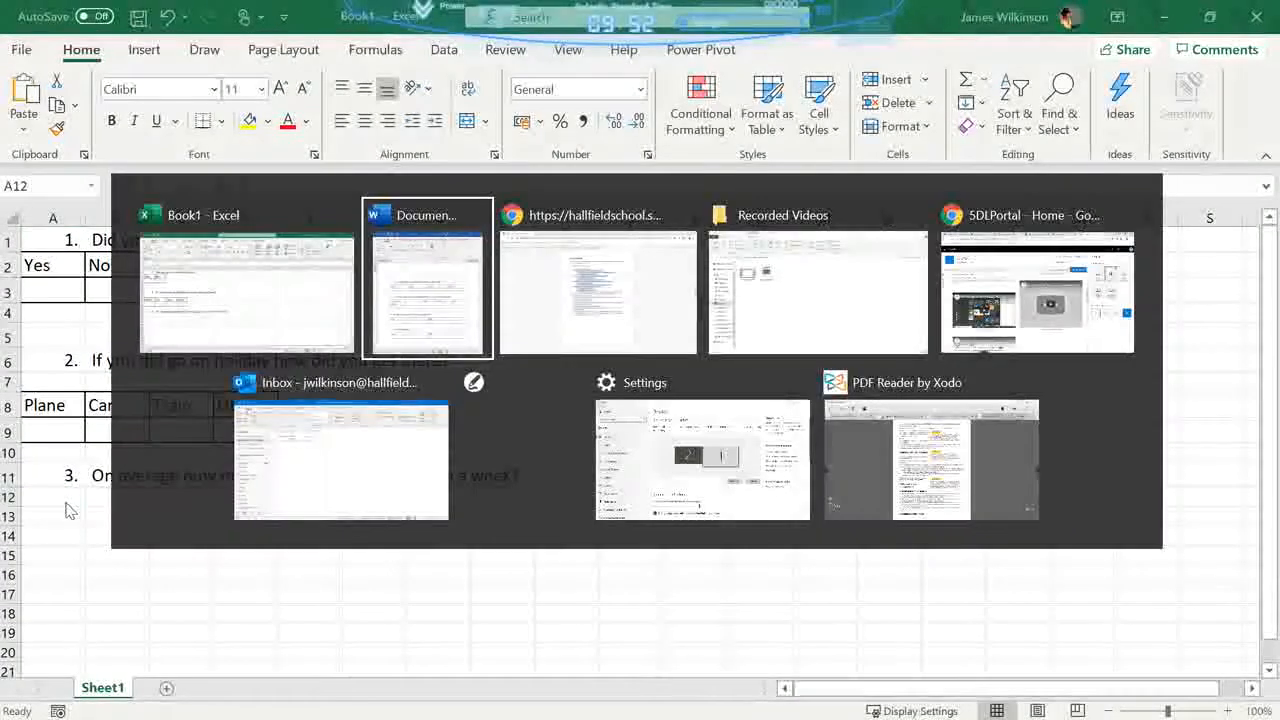
pyautogui.moveTo(810, 421); pyautogui.dragTo(1118, 456)
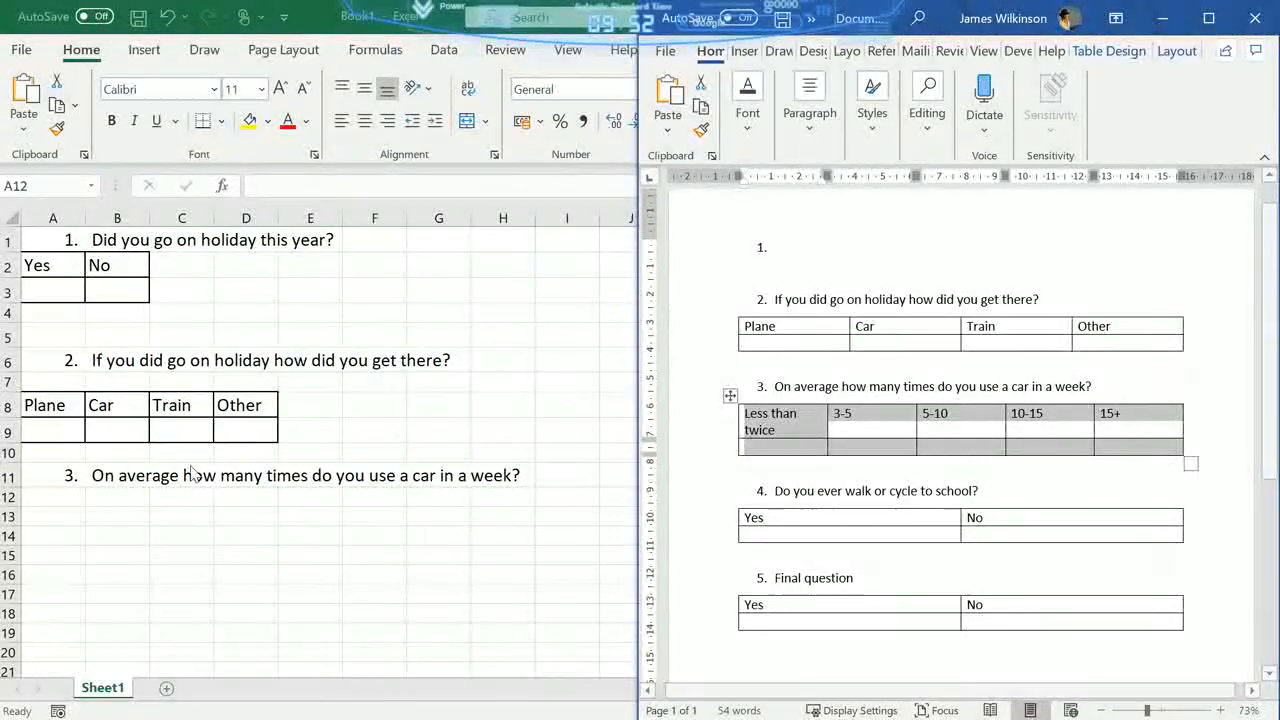
pyautogui.click(52, 499)
pyautogui.hotkey('ctrl', 'v')
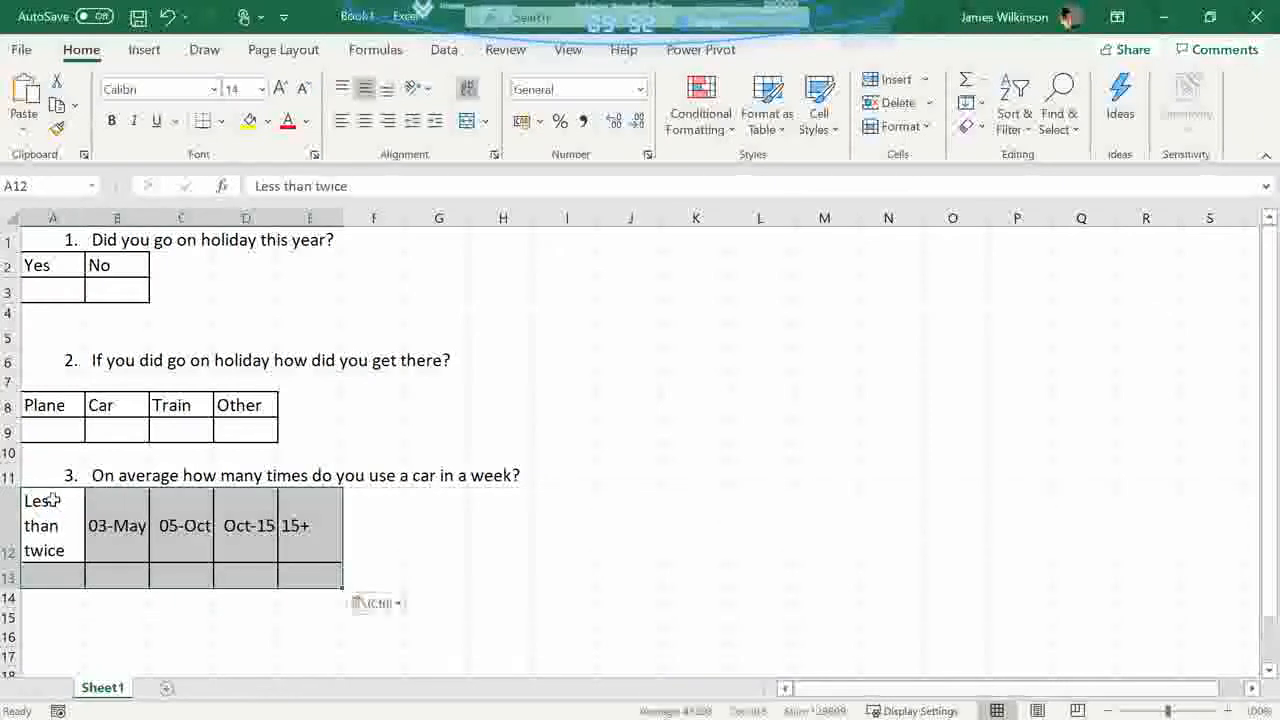
# - Copy the walk-or-cycle-to-school question from the Word document into Excel cell A15 and change its number to 4
pyautogui.hotkey('alt', 'Tab')
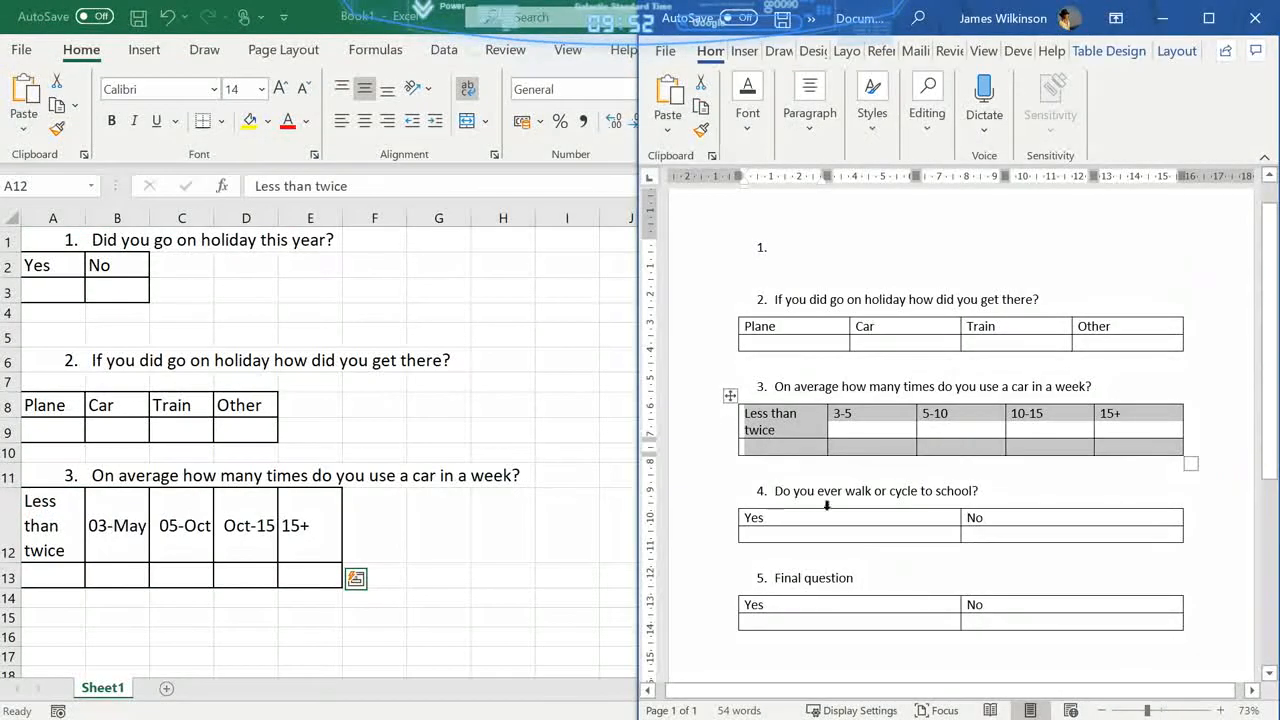
pyautogui.click(763, 490)
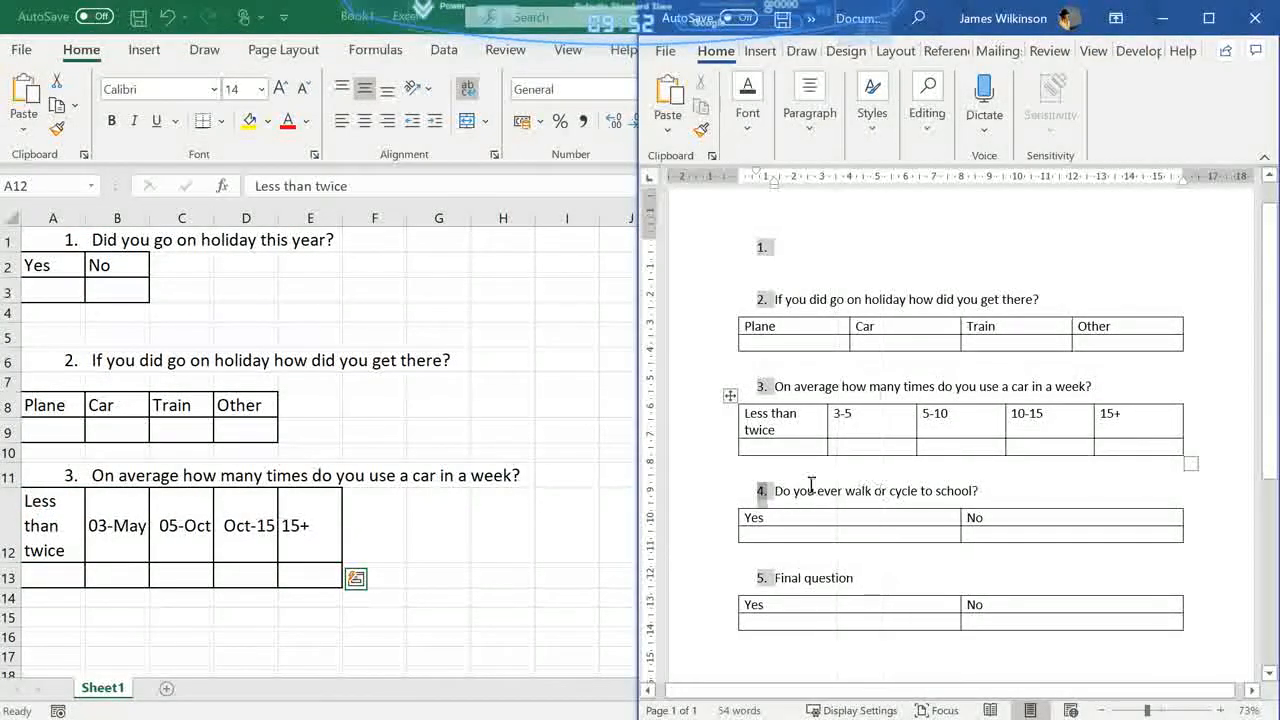
pyautogui.moveTo(763, 491); pyautogui.dragTo(825, 493)
pyautogui.moveTo(968, 491); pyautogui.dragTo(721, 491)
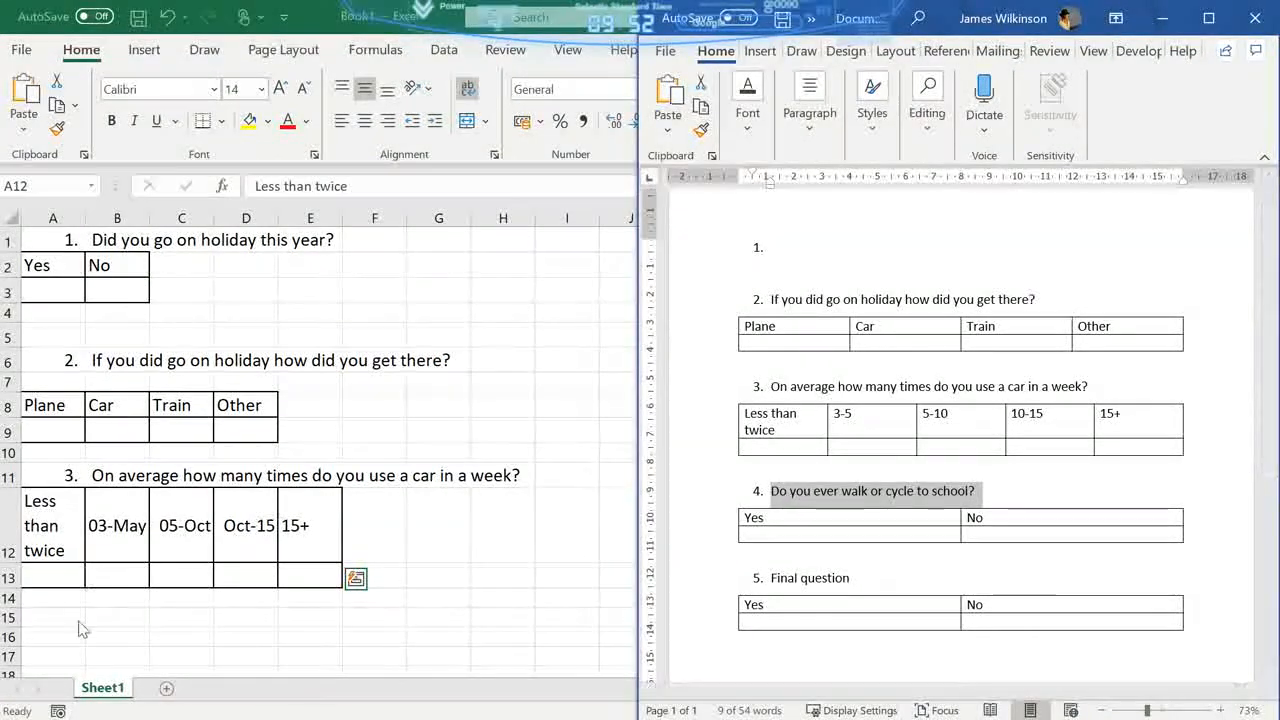
pyautogui.click(77, 621)
pyautogui.click(74, 619)
pyautogui.write('1.\tDo you ever walk or cycle to school?')
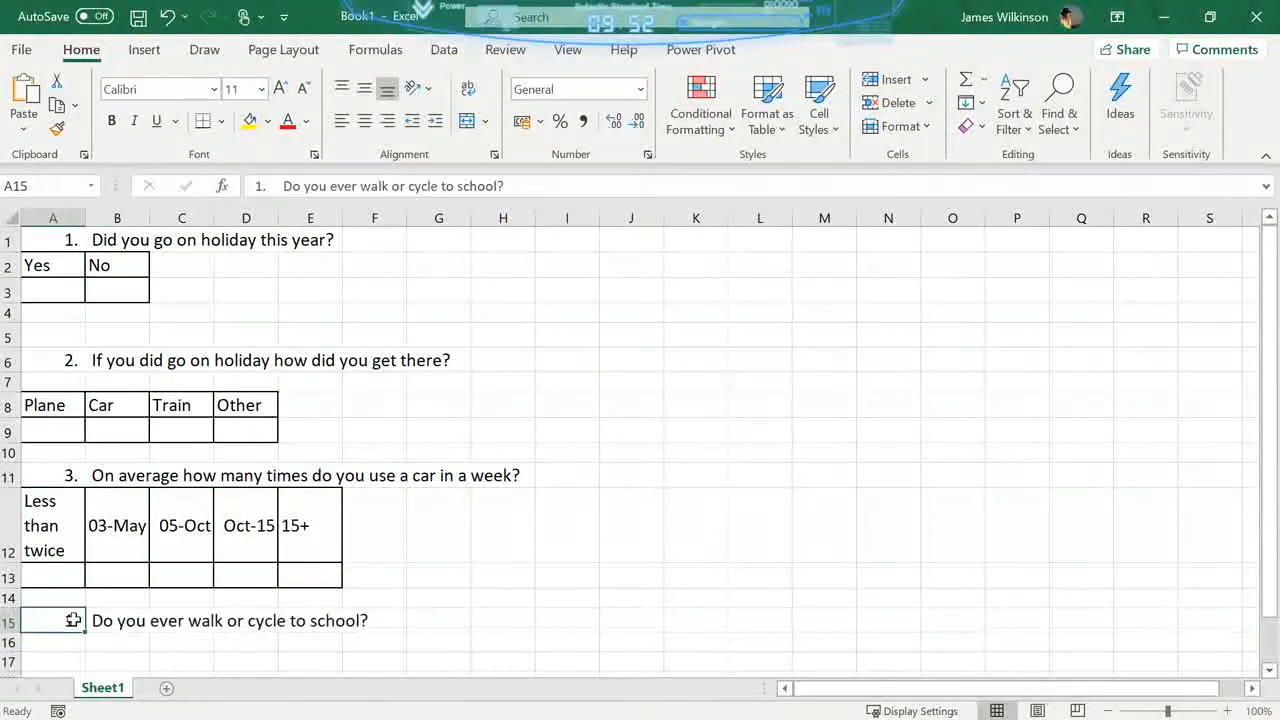
pyautogui.click(257, 185)
pyautogui.press('Delete')
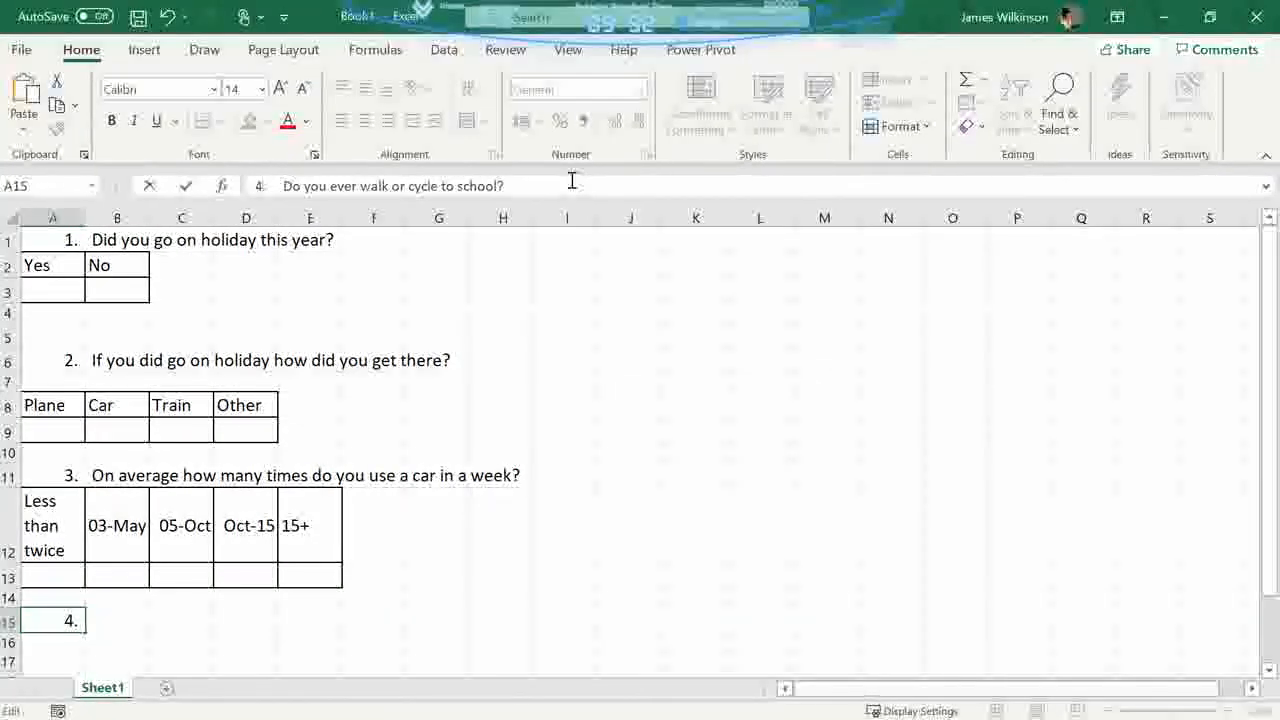
# - Copy the Yes/No table under question 4 from the Word document and paste it into Excel at cell A16
pyautogui.hotkey('alt', 'Tab')
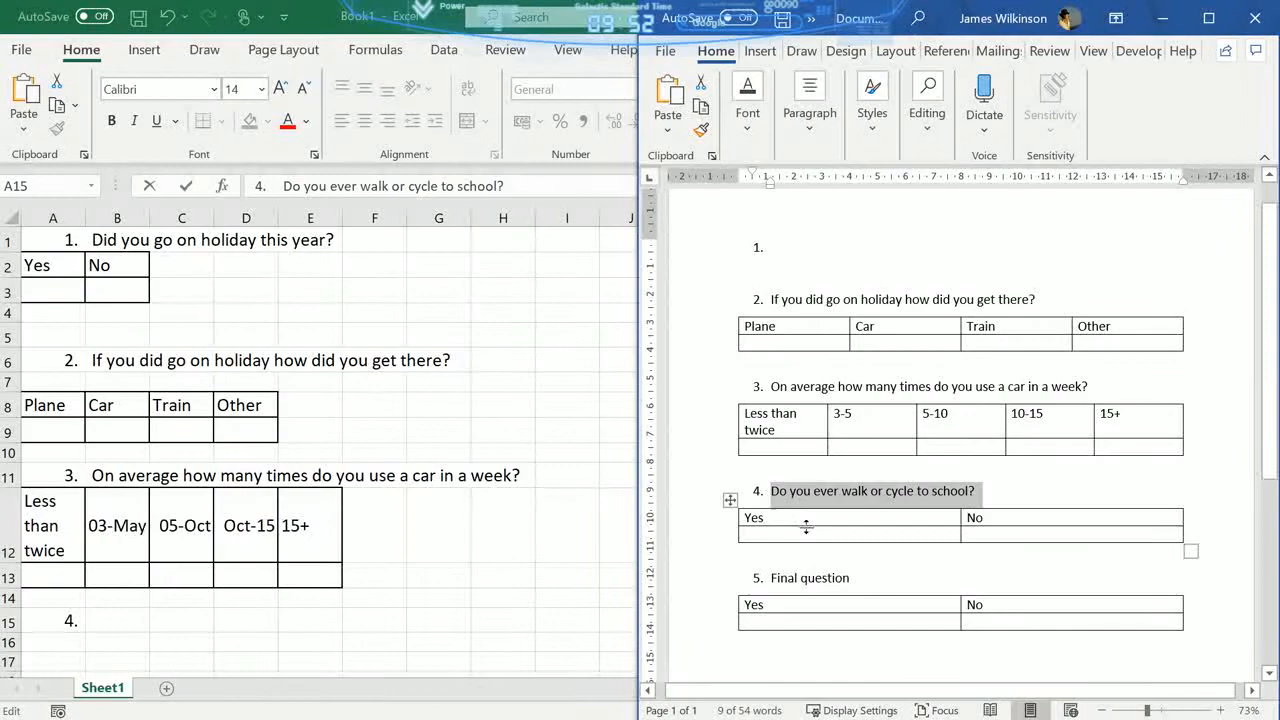
pyautogui.click(730, 500)
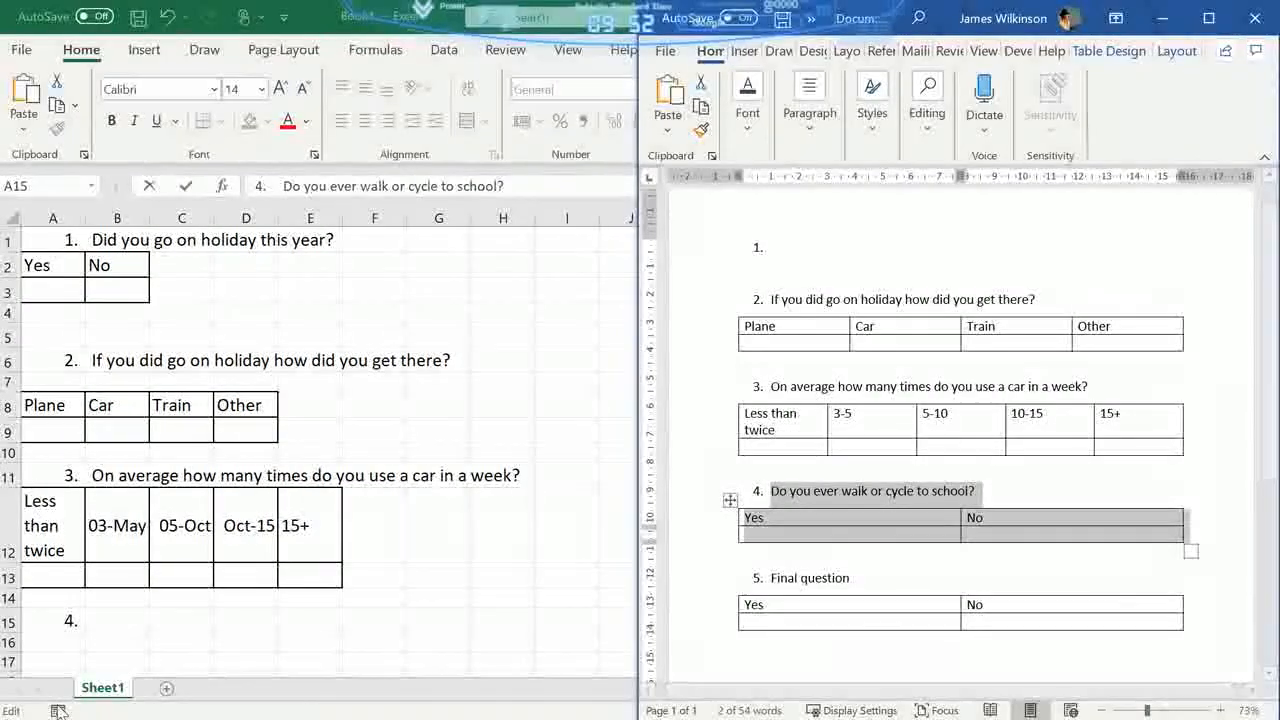
pyautogui.click(69, 625)
pyautogui.click(66, 642)
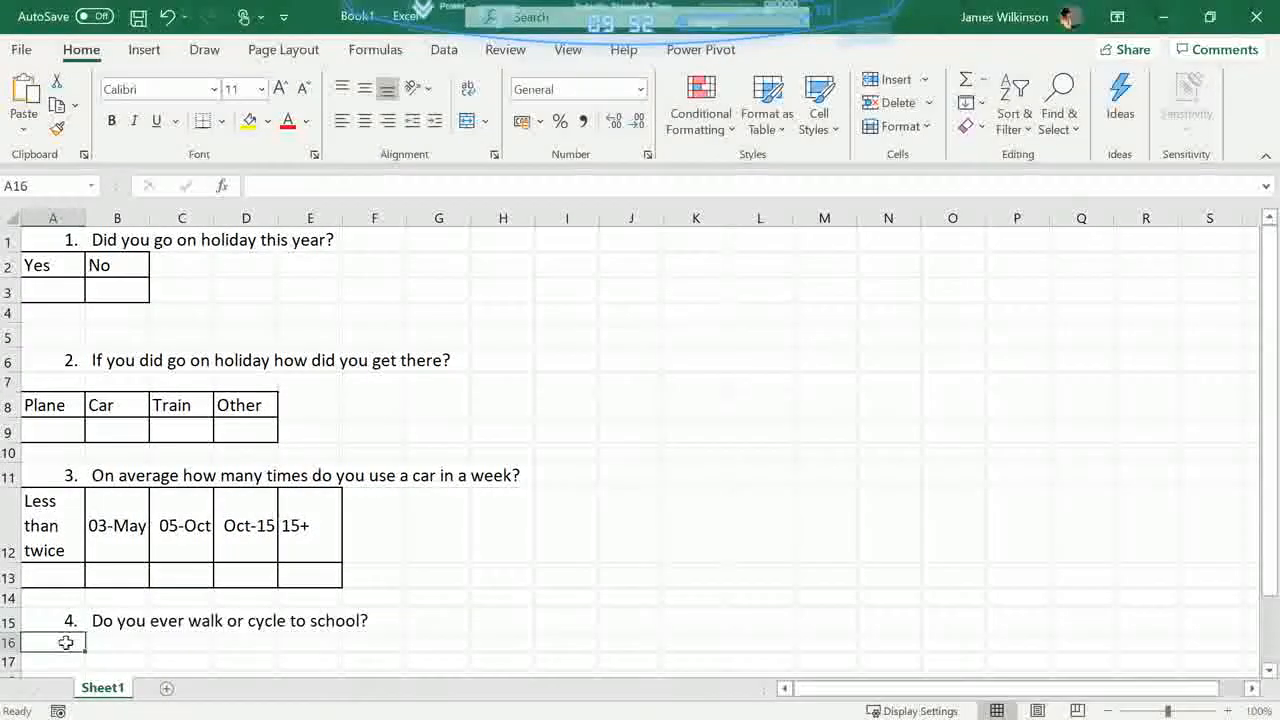
pyautogui.write('Yes\tNo')
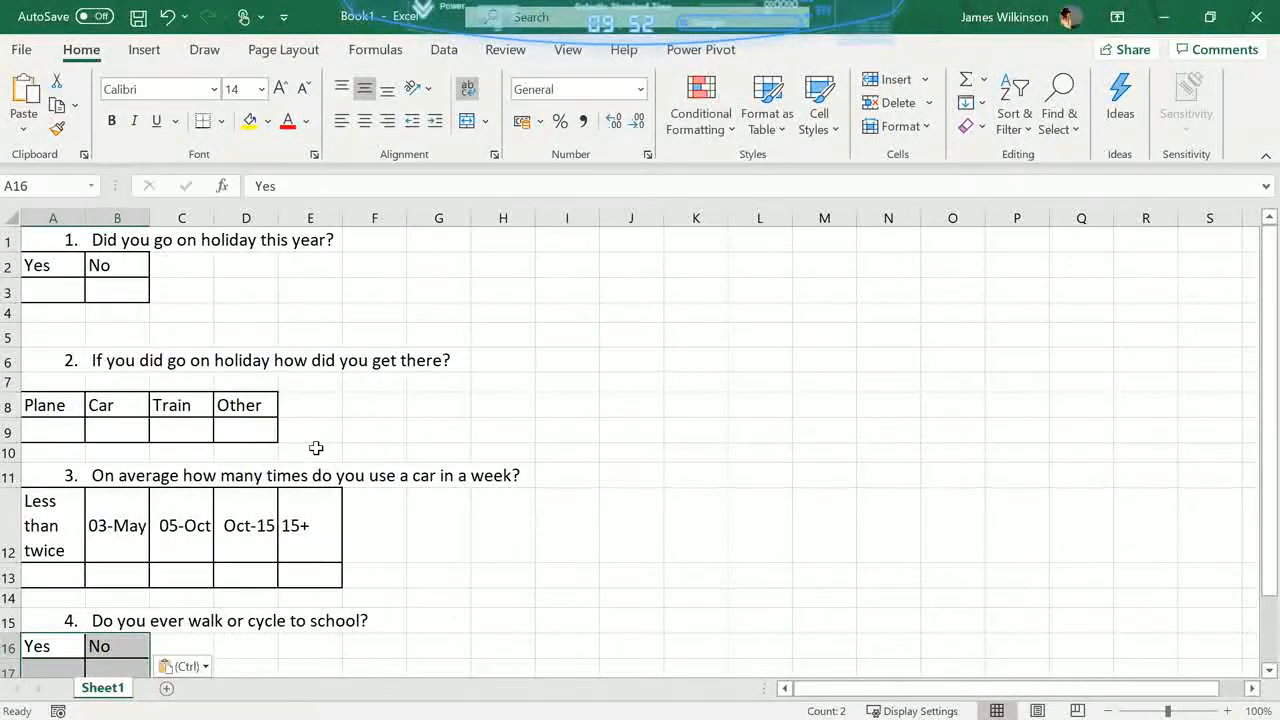
# - Set the number format of the car-use answer headings in A12:E12 to Text
pyautogui.scroll(-1, 316, 448)
pyautogui.click(114, 434)
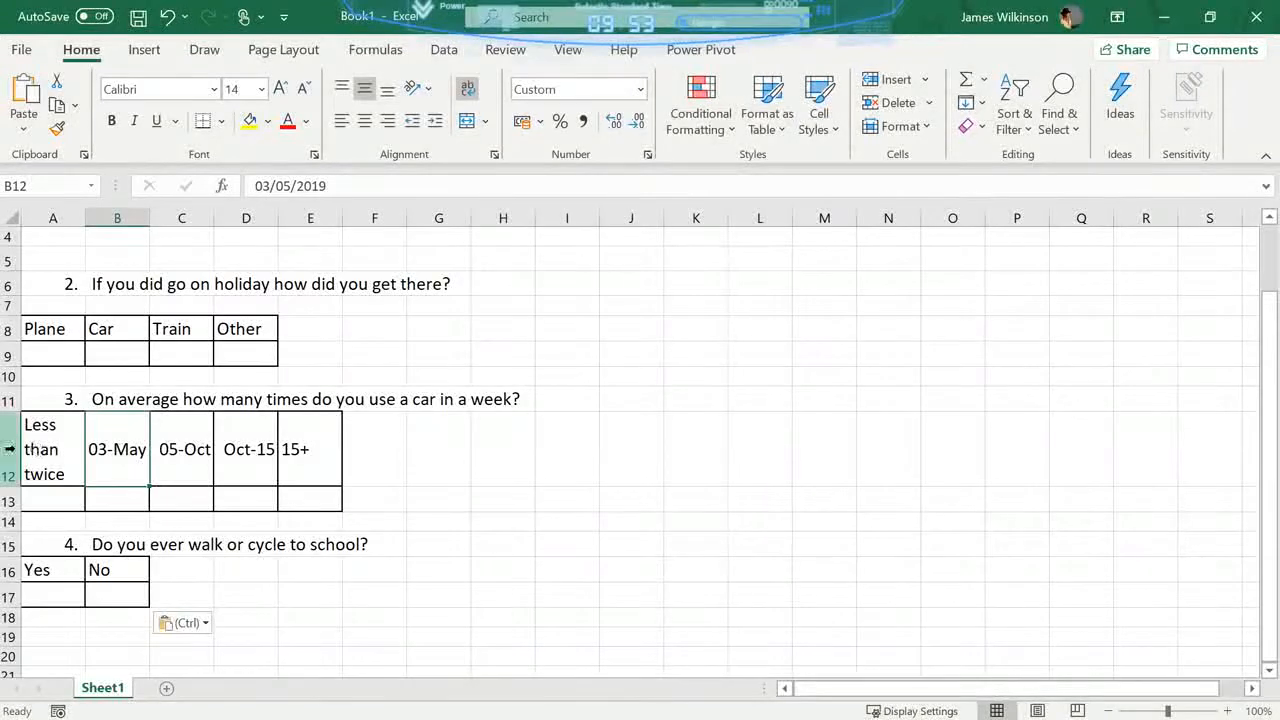
pyautogui.moveTo(57, 445); pyautogui.dragTo(305, 449)
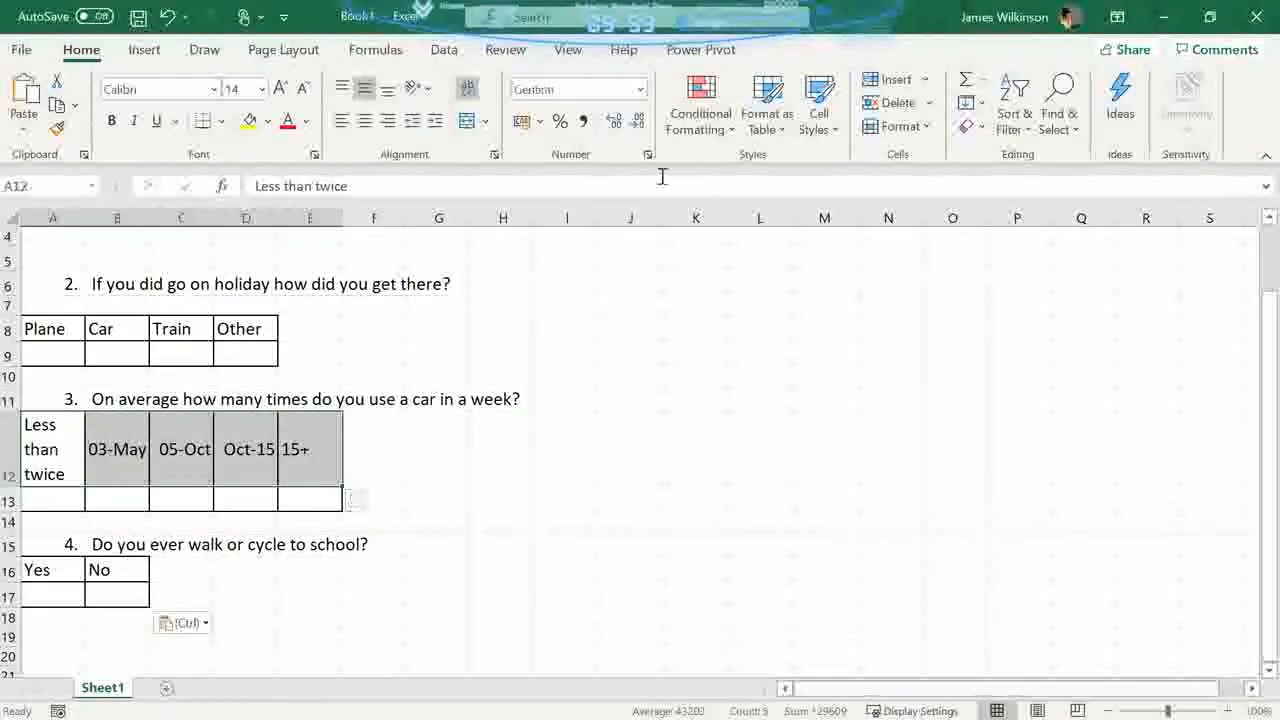
pyautogui.click(641, 90)
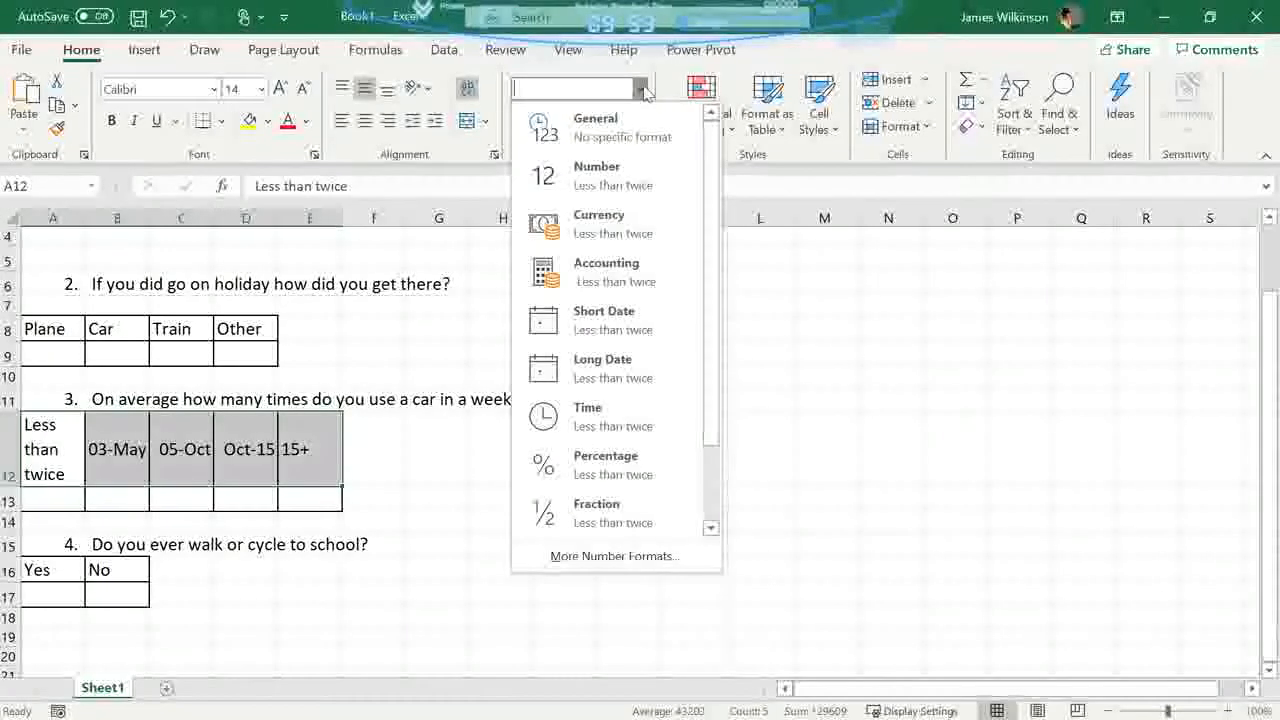
pyautogui.scroll(-1, 638, 228)
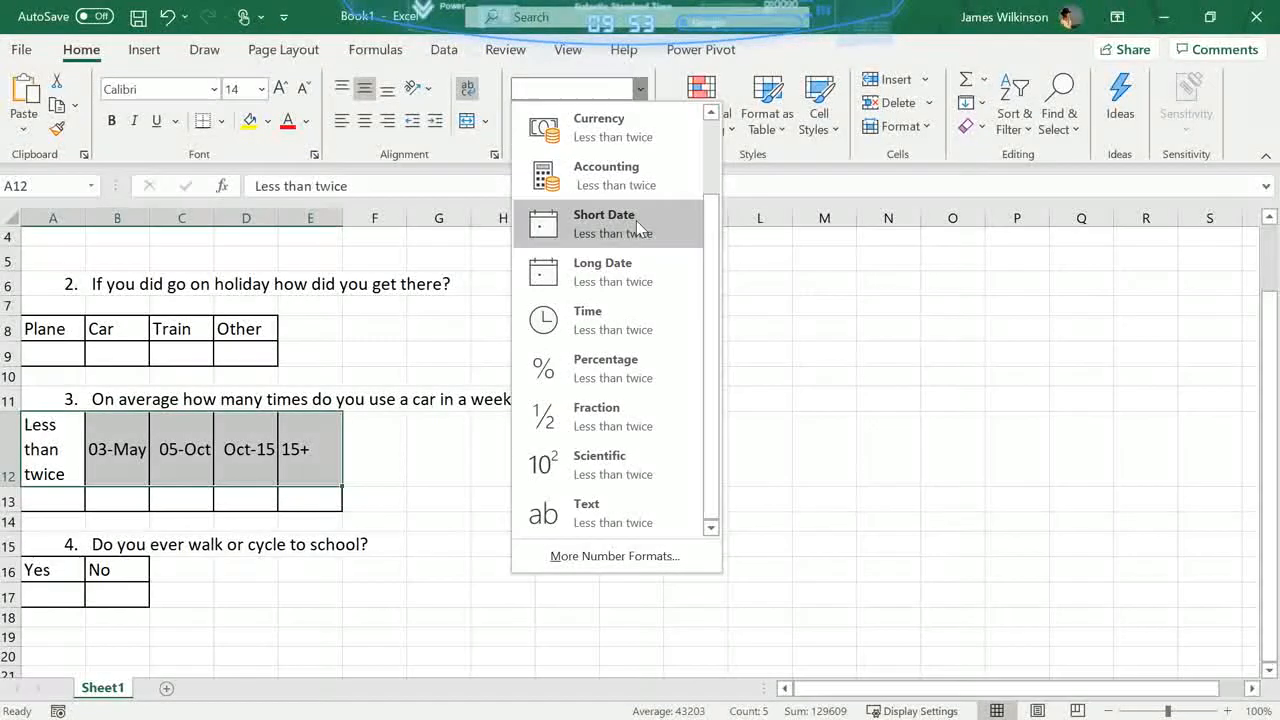
pyautogui.click(575, 513)
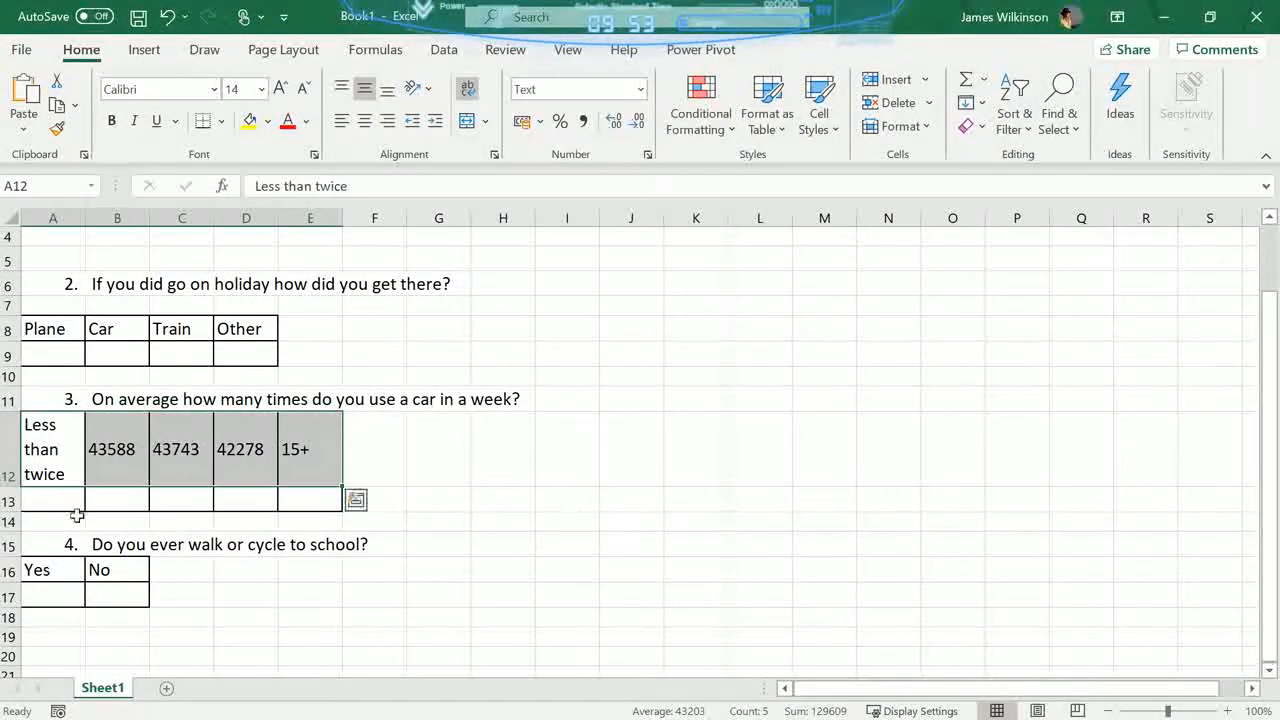
# - Re-enter the car-use ranges in row 12 as 3-5 in B12, 5-10 in C12 and 10-15 in D12
pyautogui.click(112, 459)
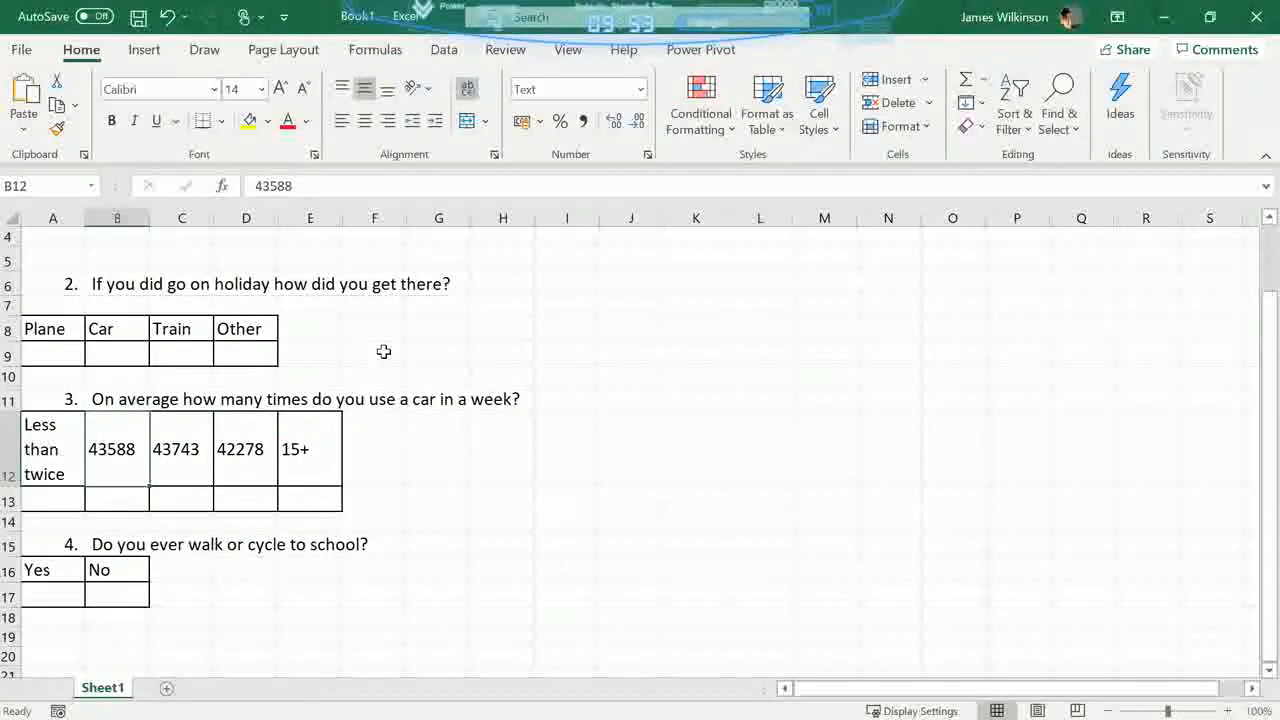
pyautogui.write('3-5')
pyautogui.press('Tab')
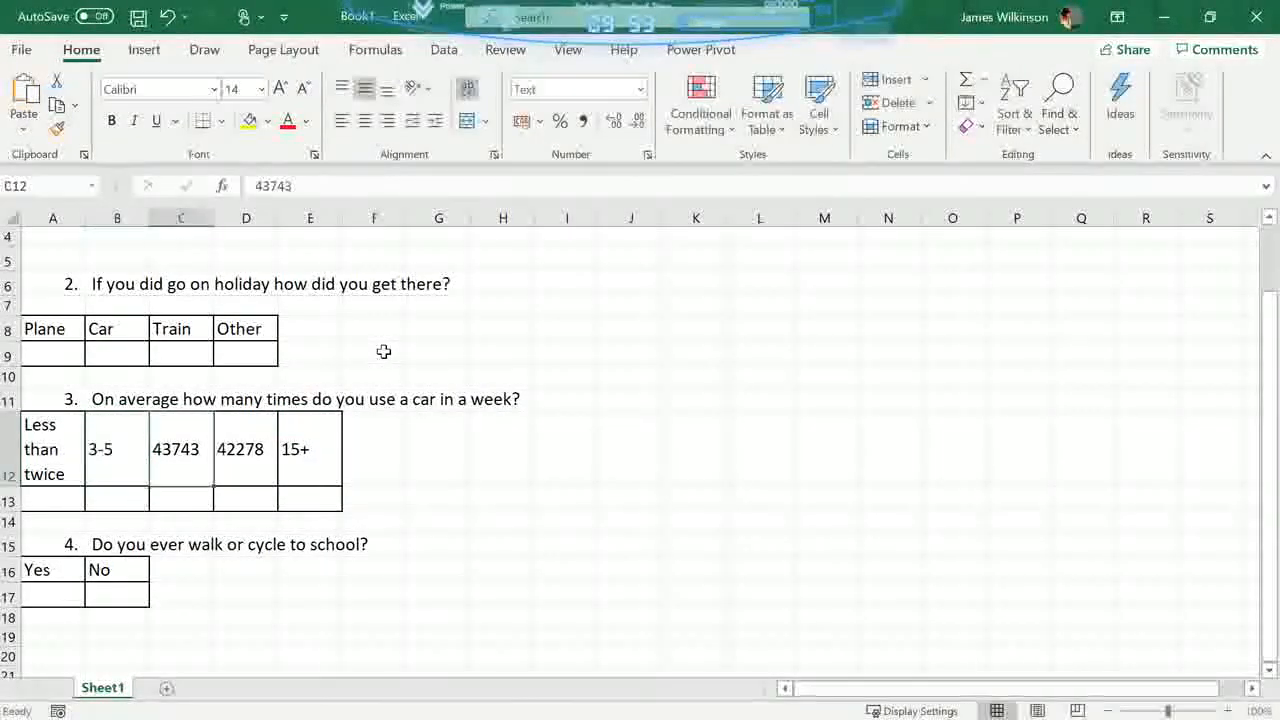
pyautogui.write('5-10')
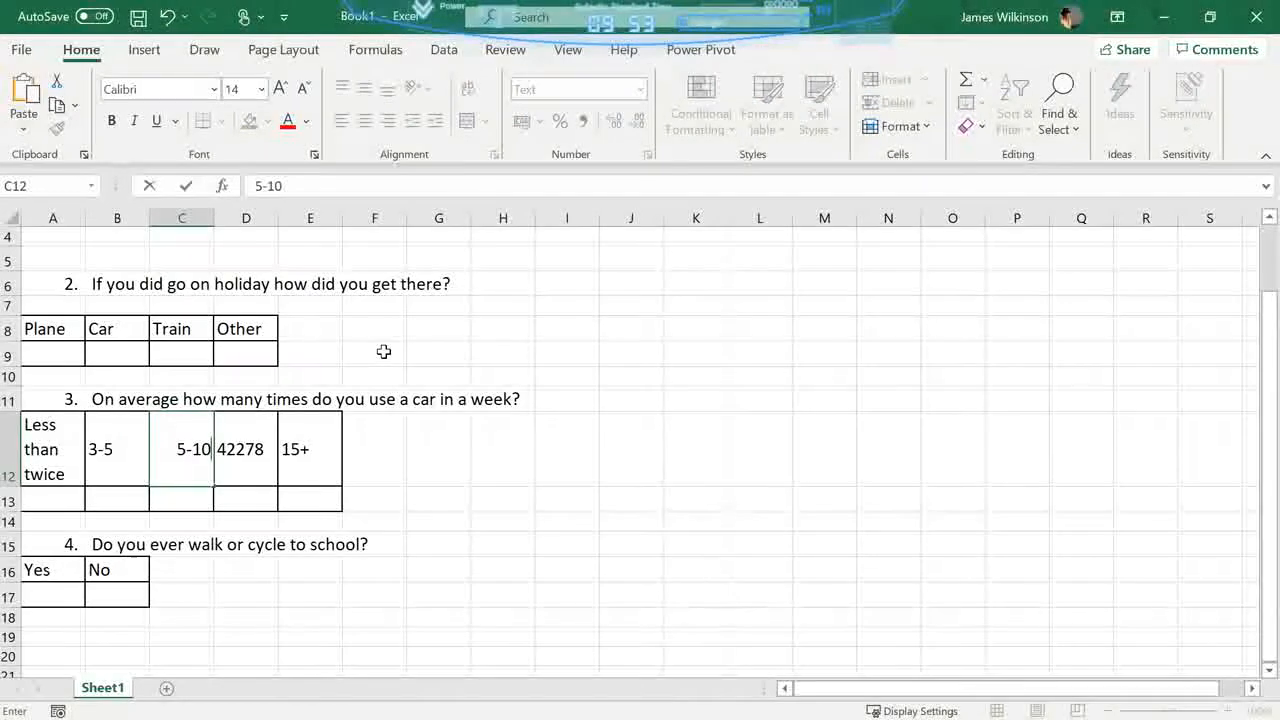
pyautogui.press('Tab')
pyautogui.write('10-')
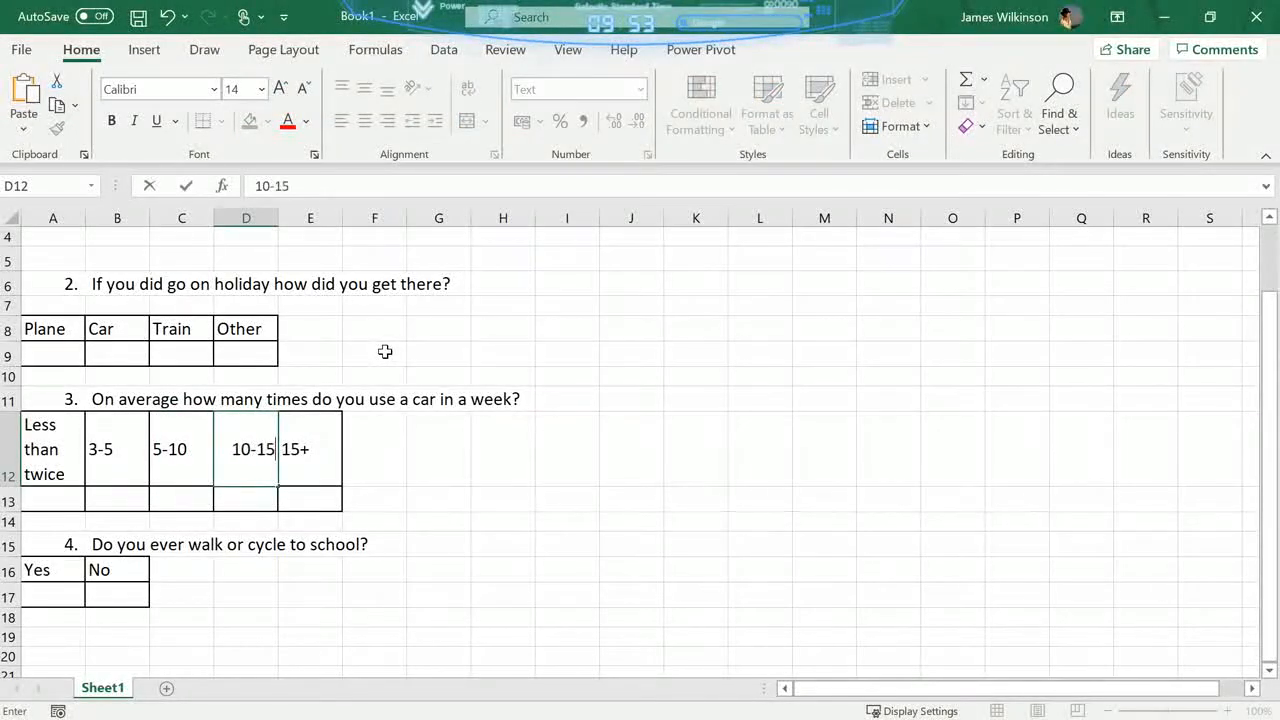
pyautogui.write('15')
pyautogui.press('Return')
# - Enter the result 5 under Yes for question 1, and 3 under Plane and 2 under Car for question 2
pyautogui.scroll(1, 300, 550)
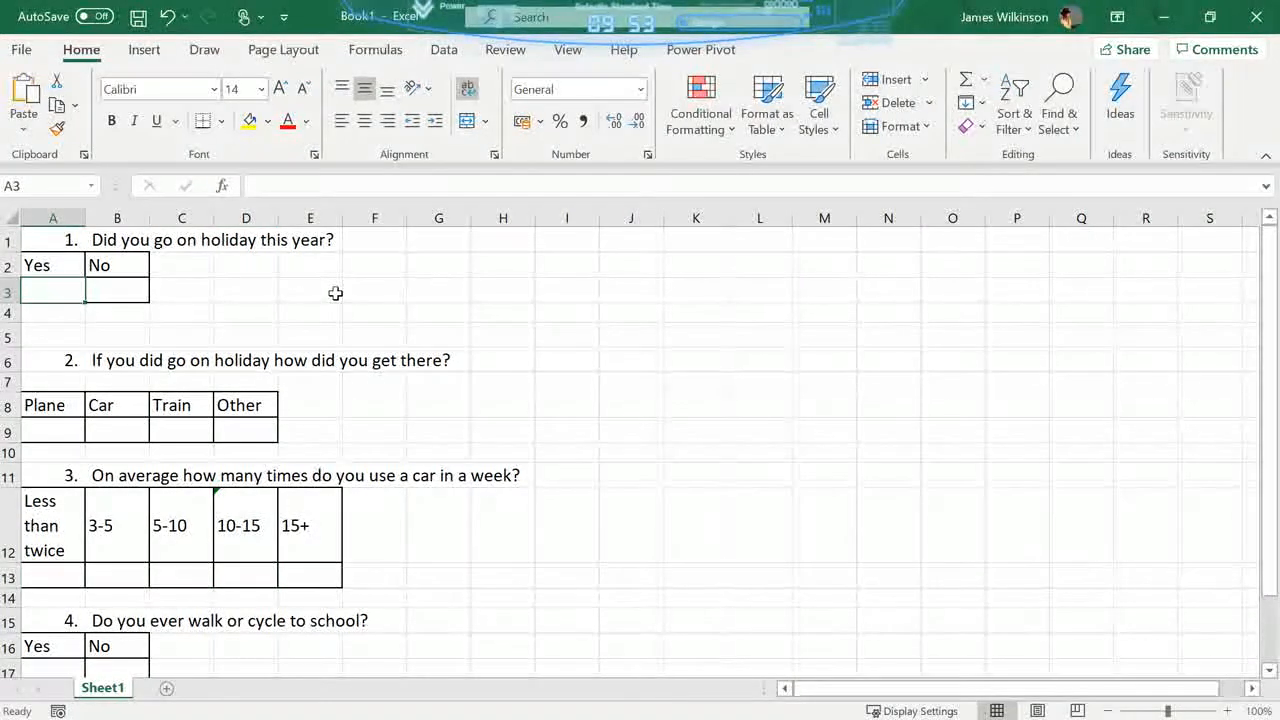
pyautogui.write('5')
pyautogui.press('Return')
pyautogui.press('Return')
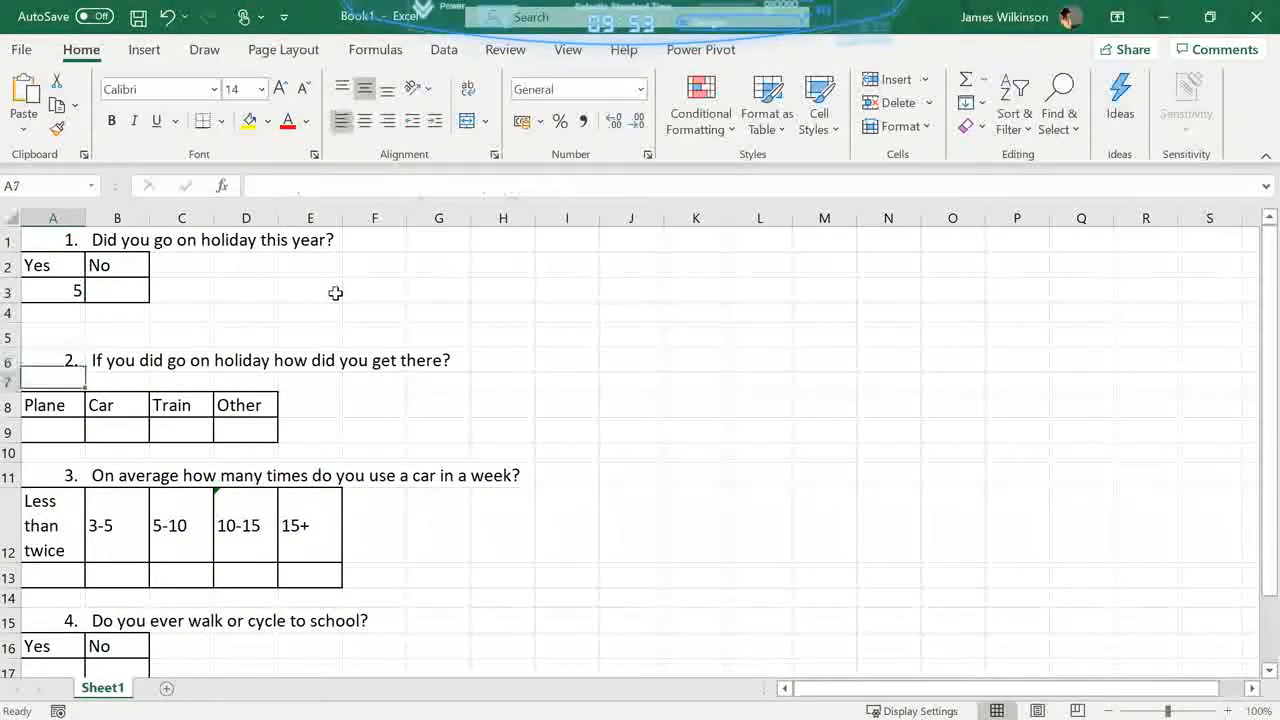
pyautogui.press('Return')
pyautogui.press('Return')
pyautogui.write('3')
pyautogui.press('Right')
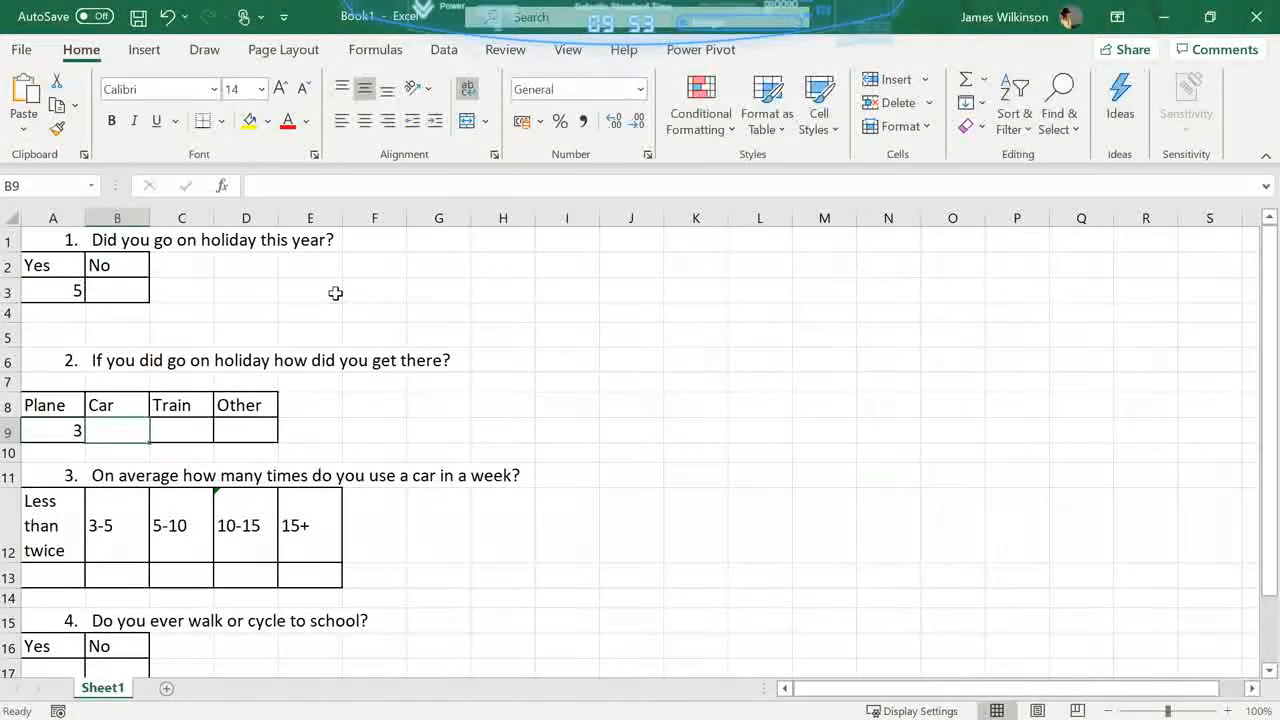
pyautogui.write('2')
pyautogui.press('Return')
pyautogui.press('Return')
pyautogui.press('Return')
pyautogui.press('Return')
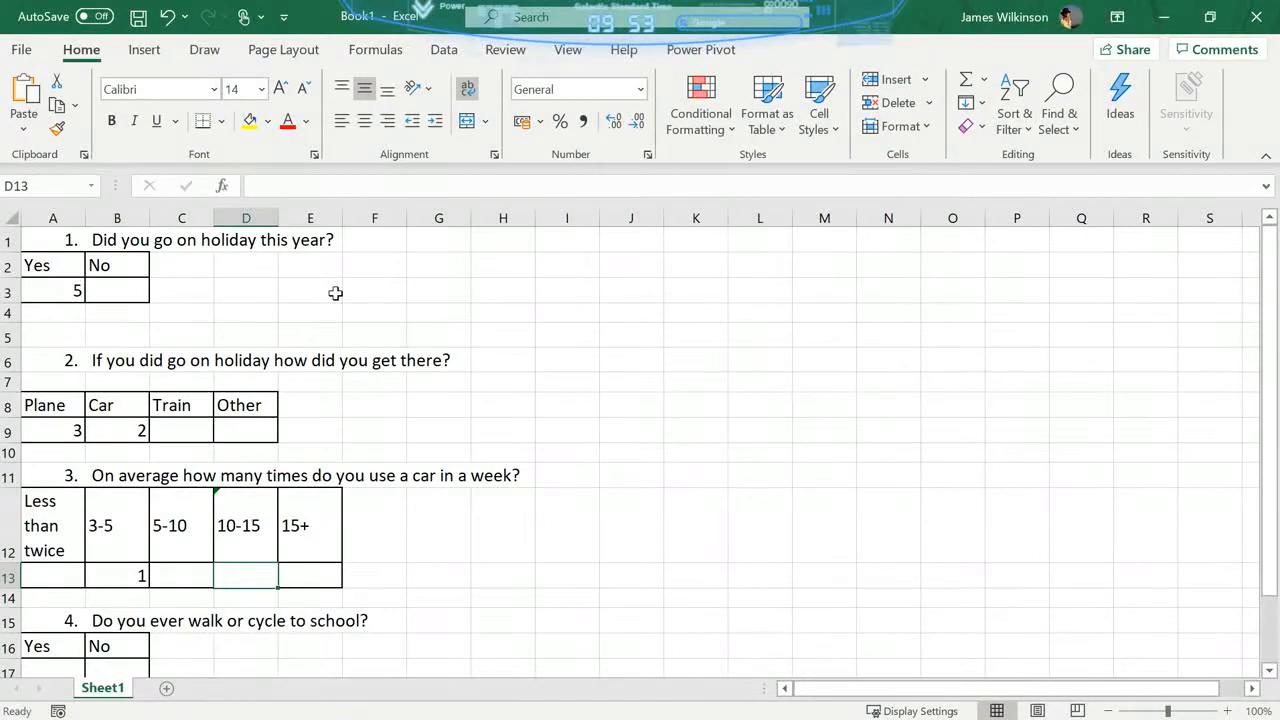
# - Fill in the question 3 results in row 13 with 1 under 3-5, 3 under 10-15 and 1 under 15+
pyautogui.press('Left')
pyautogui.press('Right')
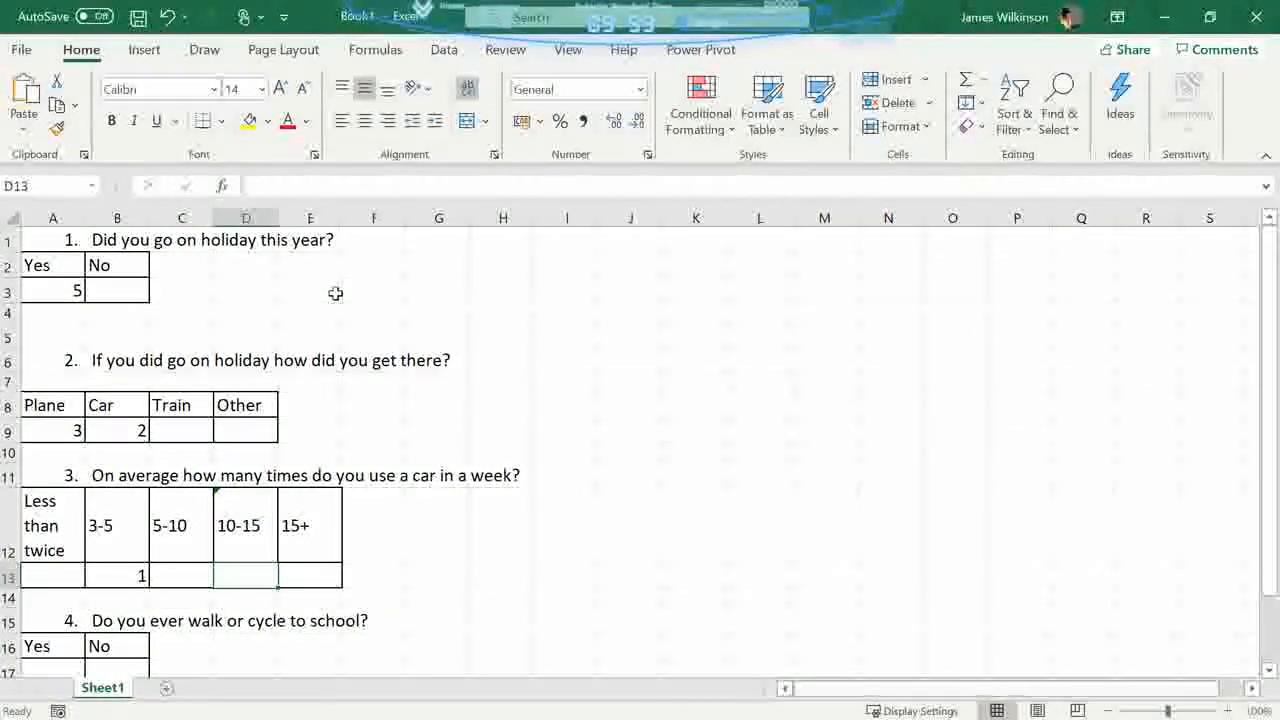
pyautogui.write('3')
pyautogui.press('Right')
pyautogui.write('1')
pyautogui.press('Return')
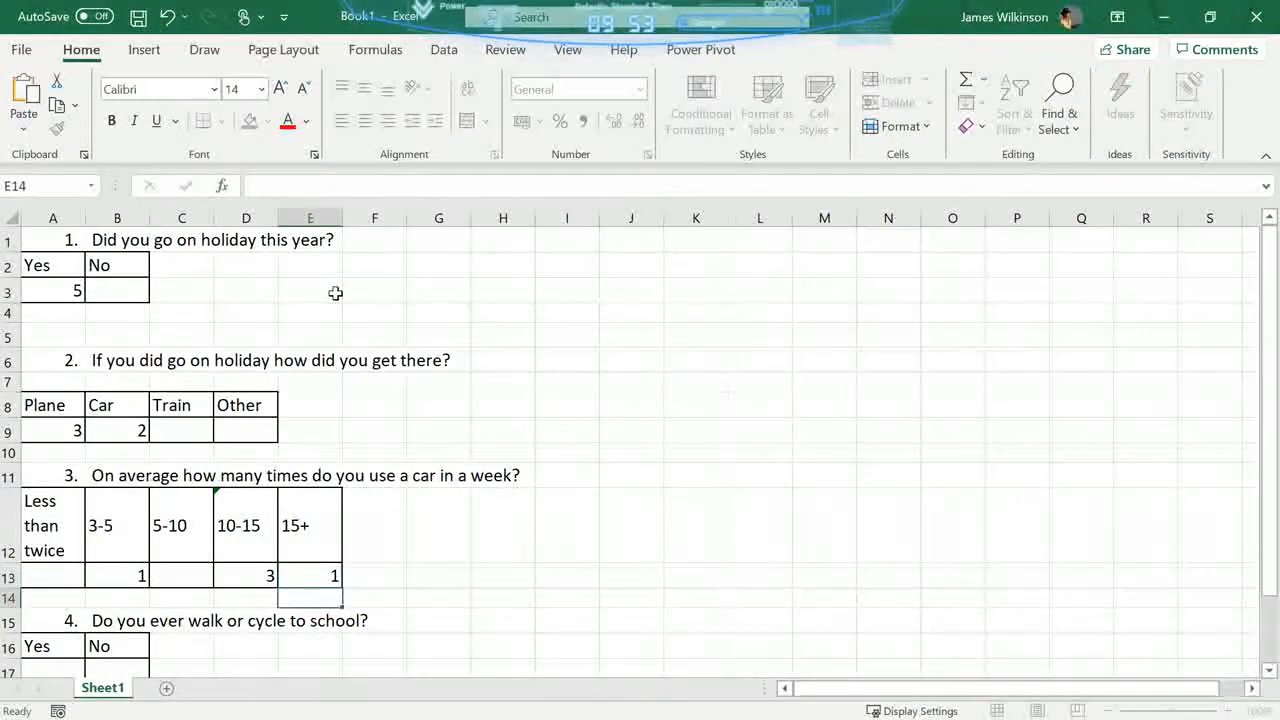
# - Enter the question 4 results in row 17 as 1 under Yes and 4 under No
pyautogui.press('Down')
pyautogui.press('Down')
pyautogui.press('Down')
pyautogui.press('Down')
pyautogui.press('Left')
pyautogui.press('Left')
pyautogui.press('Left')
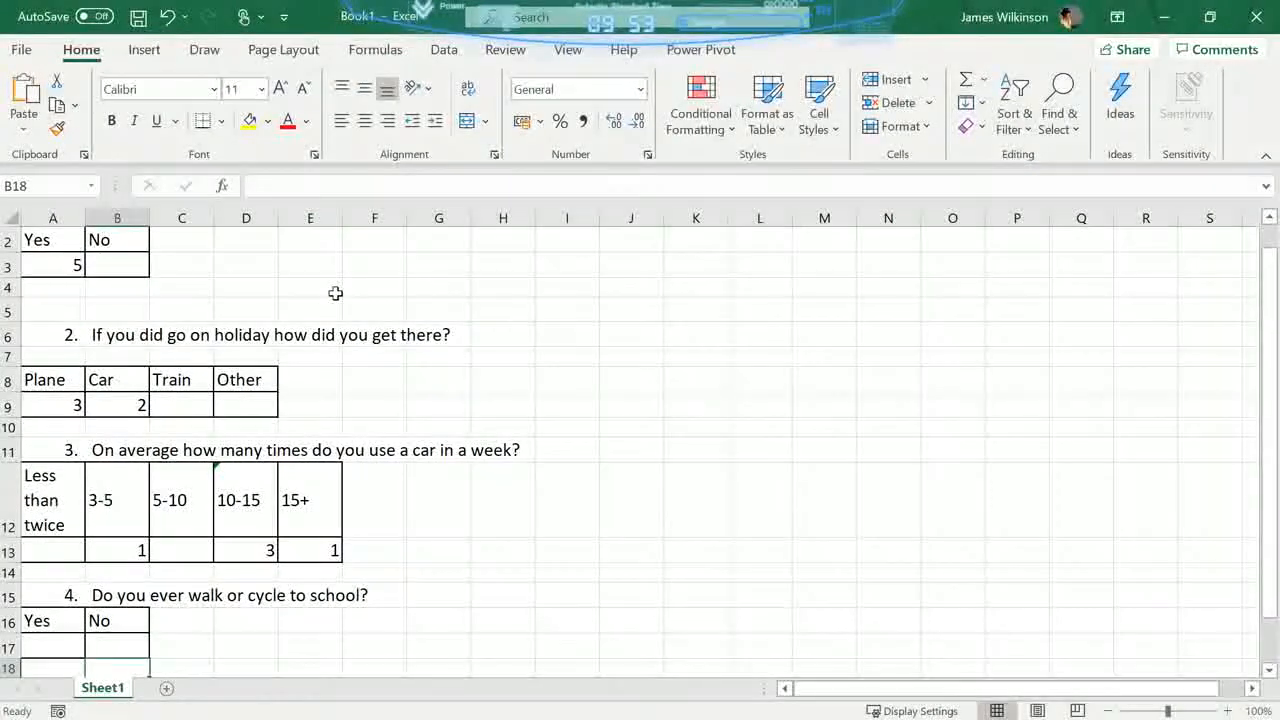
pyautogui.press('Up')
pyautogui.press('Left')
pyautogui.write('1')
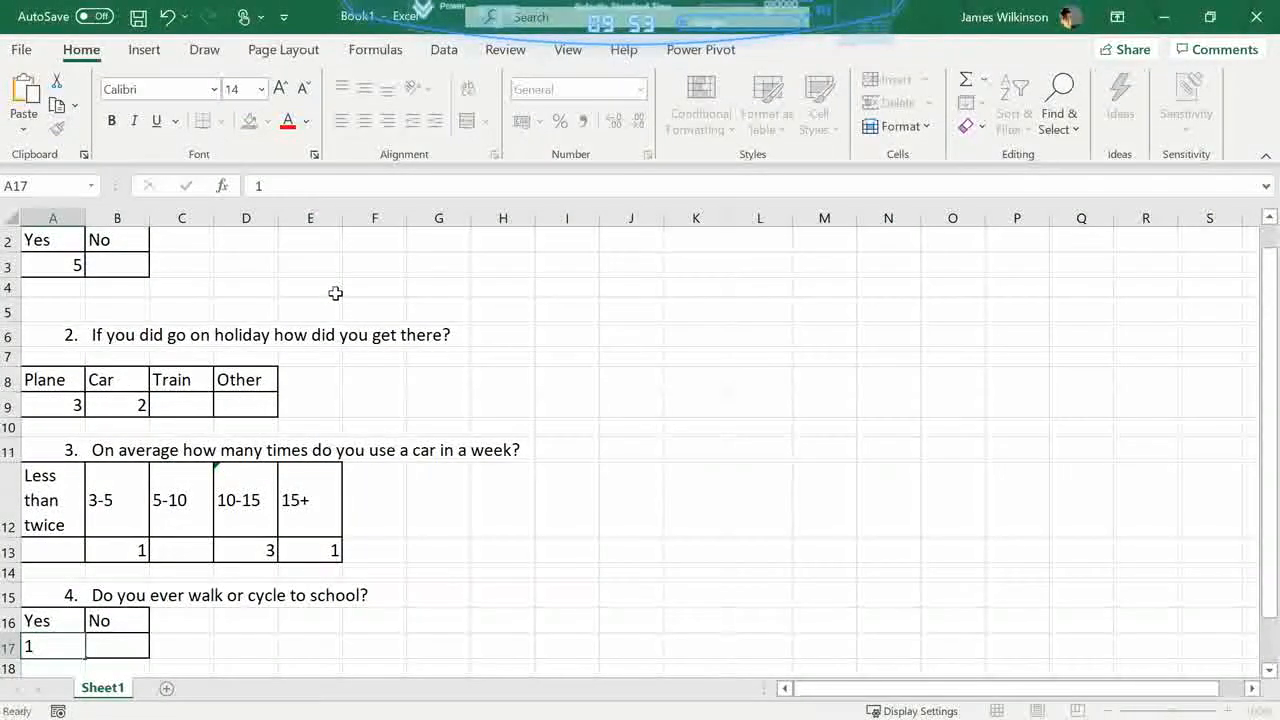
pyautogui.press('Right')
pyautogui.write('4')
pyautogui.press('Right')
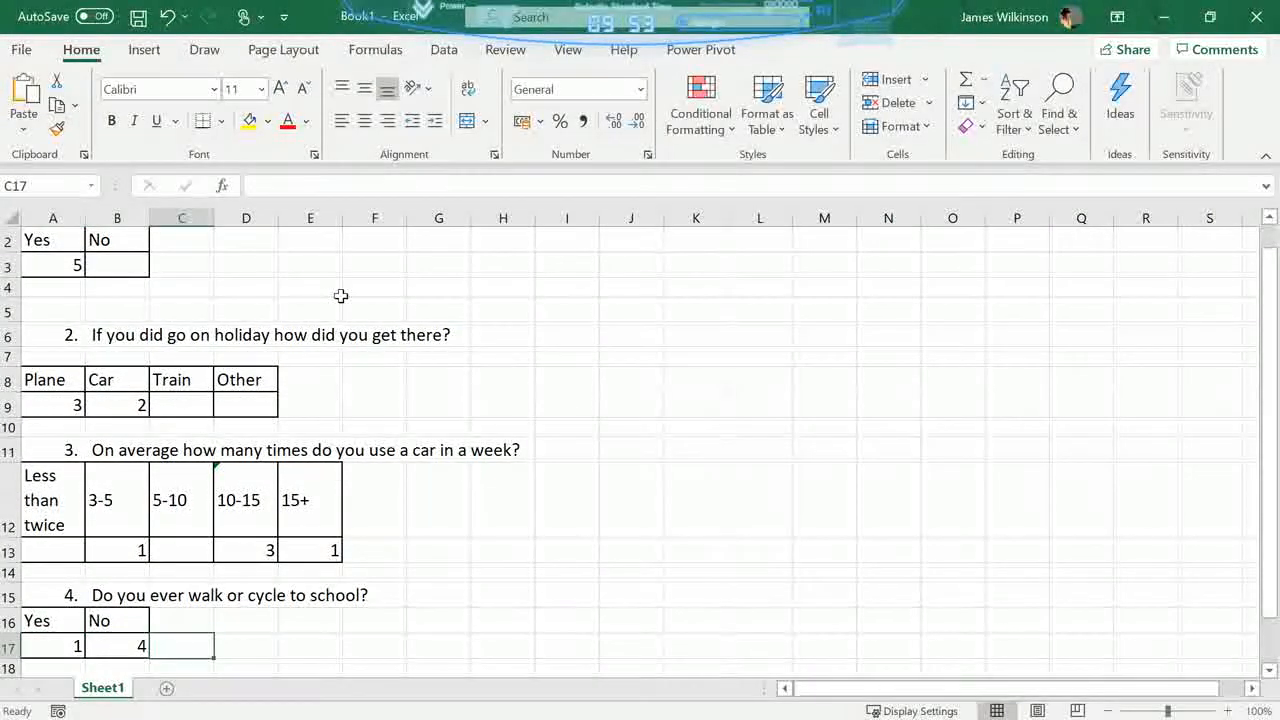
# - Enter 0 under No in cell B3 for question 1
pyautogui.click(129, 267)
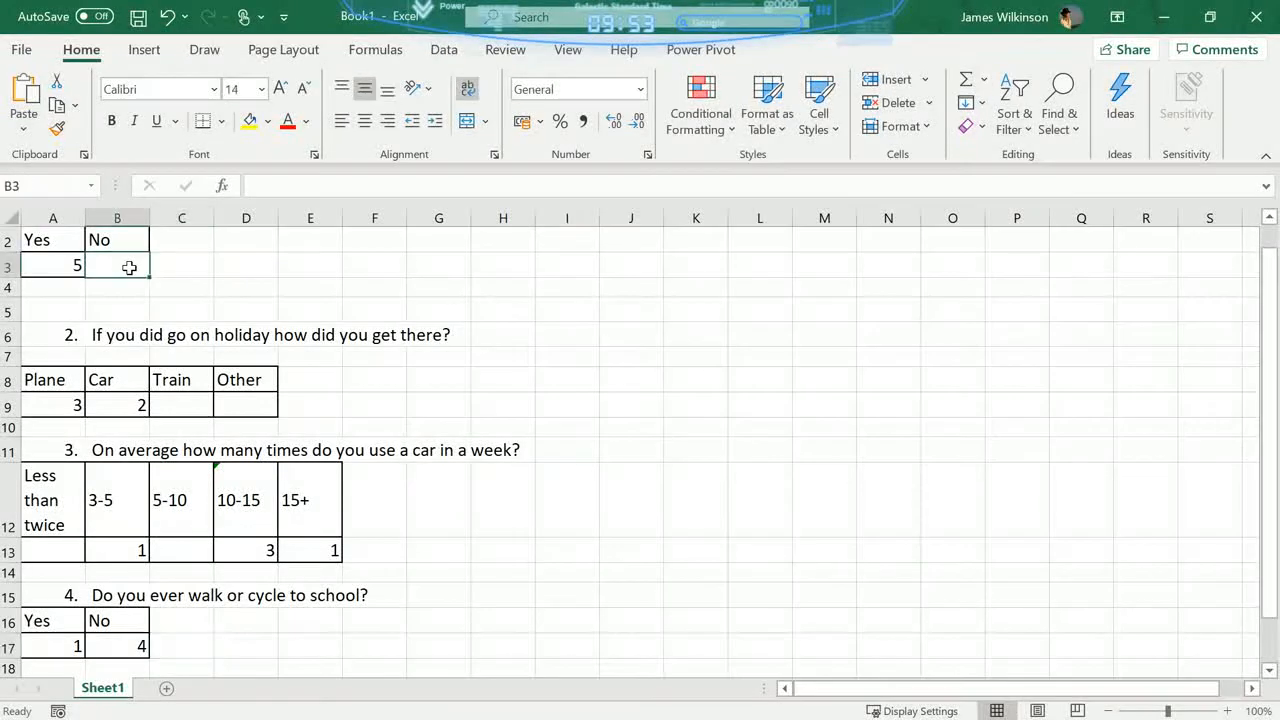
pyautogui.scroll(1, 307, 338)
pyautogui.click(300, 316)
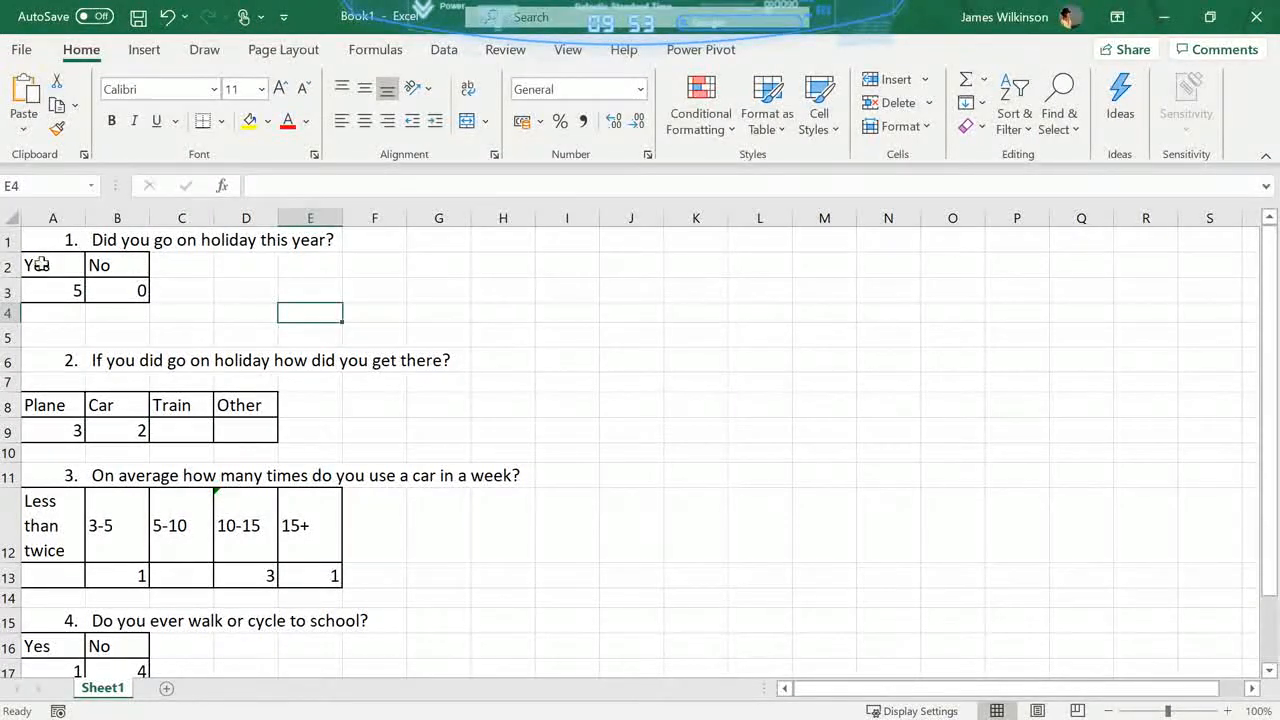
# - Insert a 2-D clustered column chart of the question 1 results in A2:B3 and move it beside the tables, starting at about cell J1
pyautogui.moveTo(42, 264); pyautogui.dragTo(125, 296)
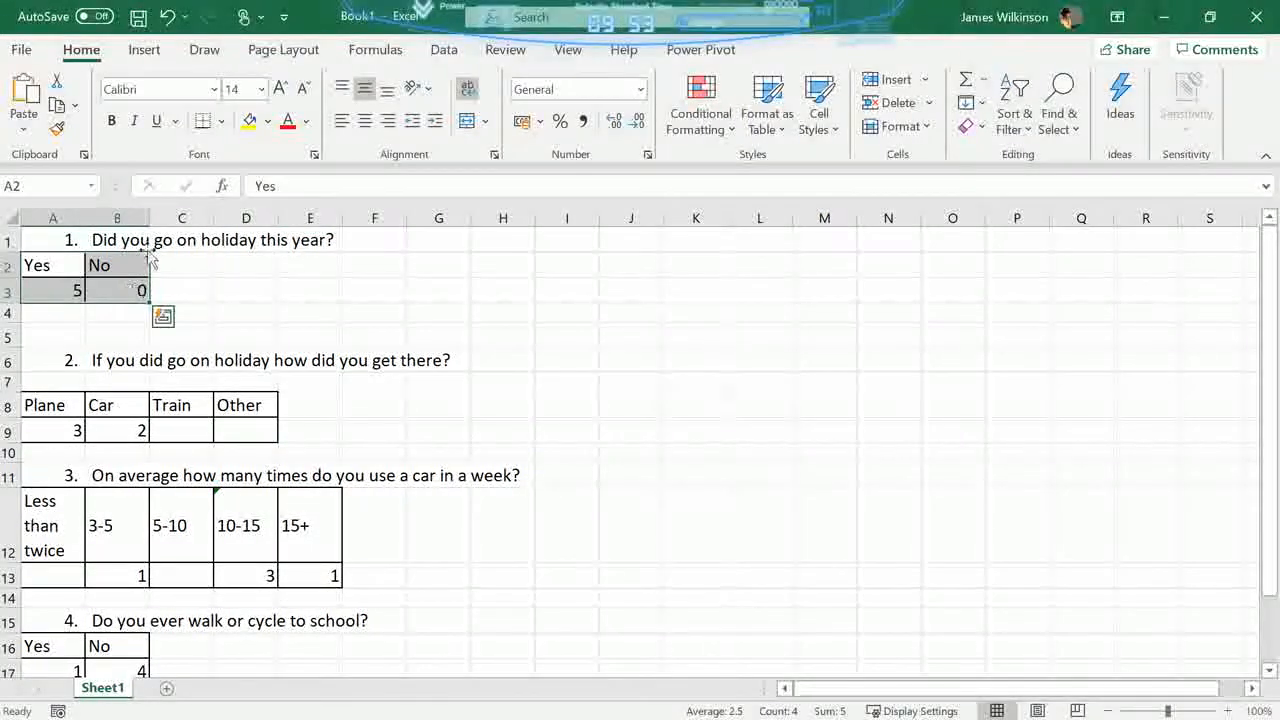
pyautogui.click(145, 50)
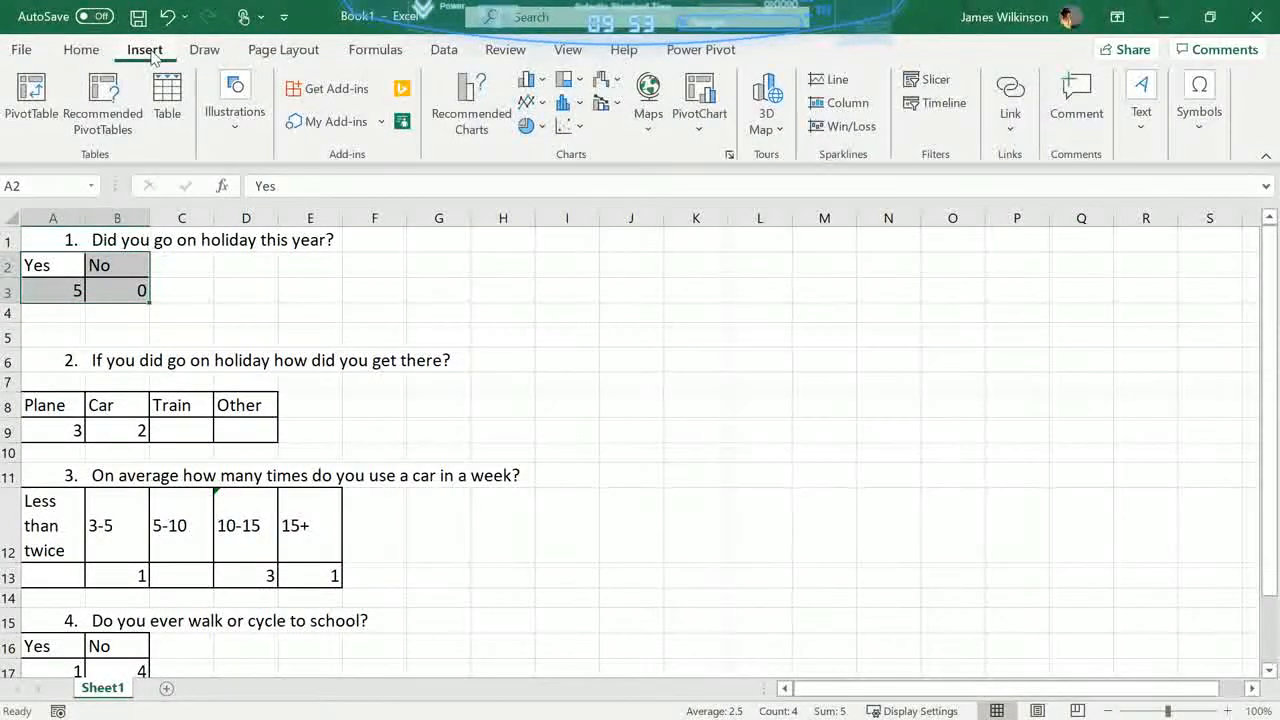
pyautogui.click(542, 80)
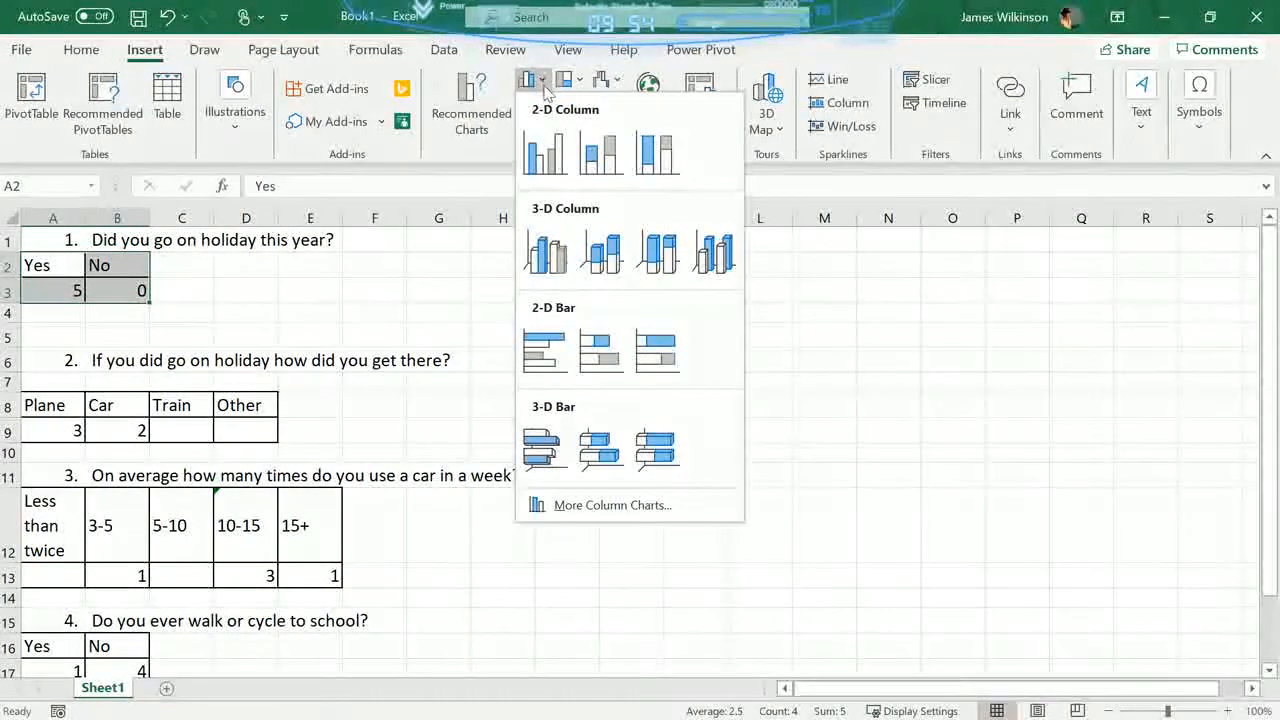
pyautogui.click(540, 155)
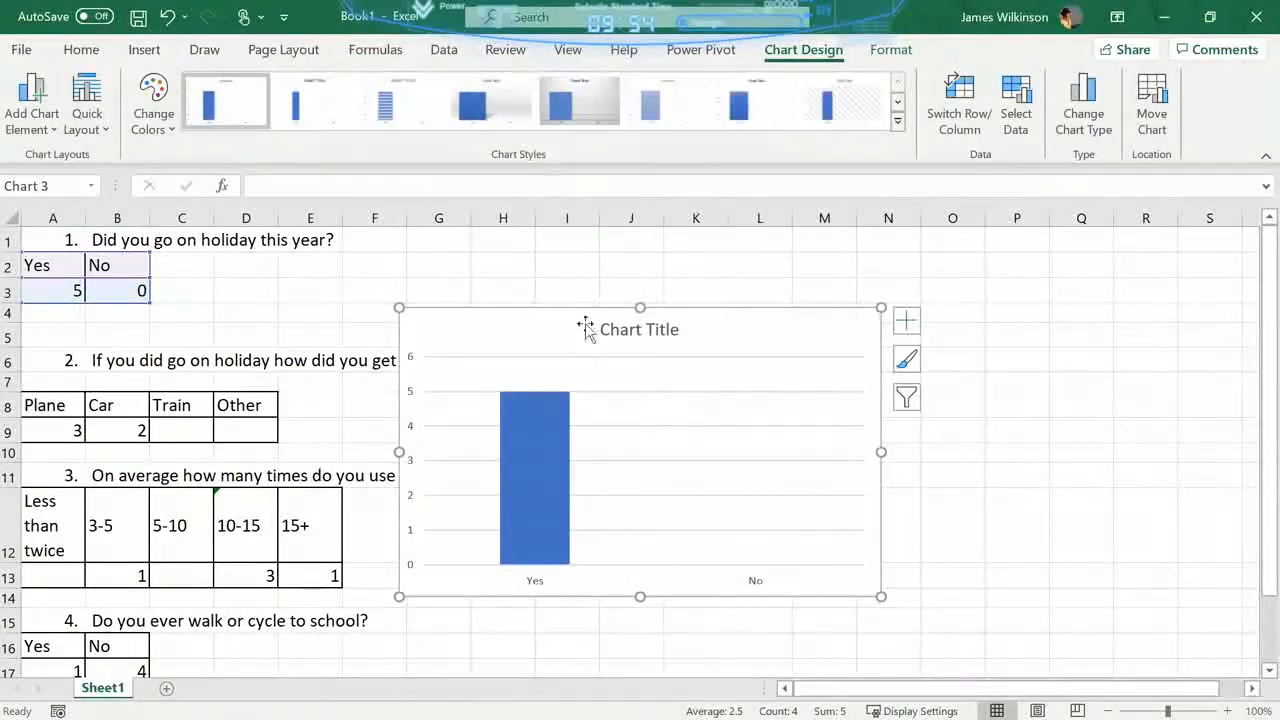
pyautogui.moveTo(550, 310); pyautogui.dragTo(786, 241)
# - Replace the column chart's placeholder title with "Did you go on holiday"
pyautogui.click(880, 261)
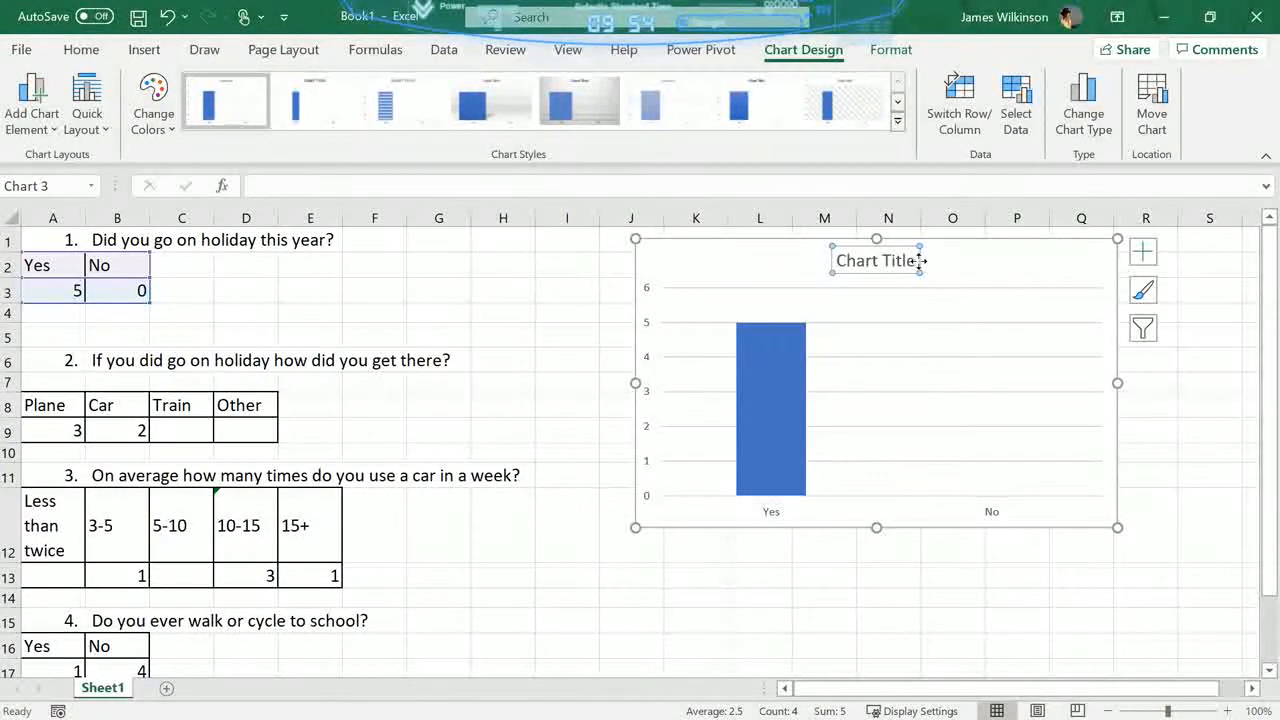
pyautogui.moveTo(912, 261); pyautogui.dragTo(771, 260)
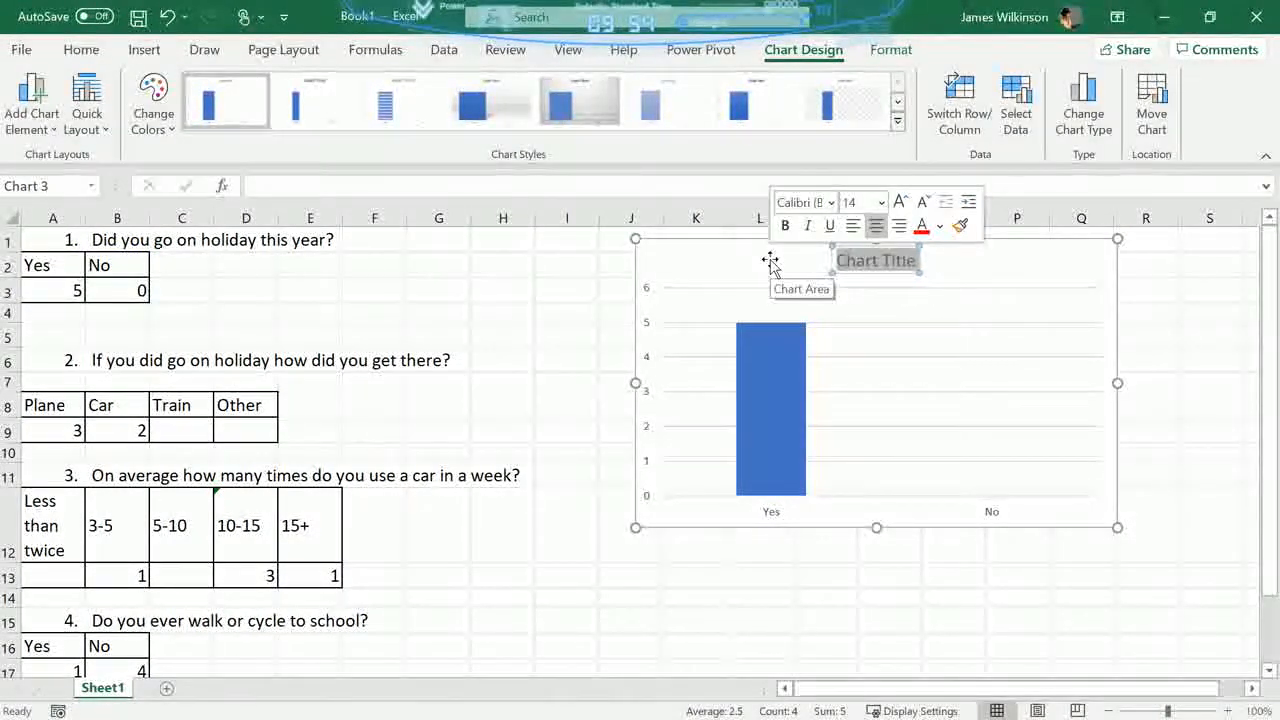
pyautogui.write('Did')
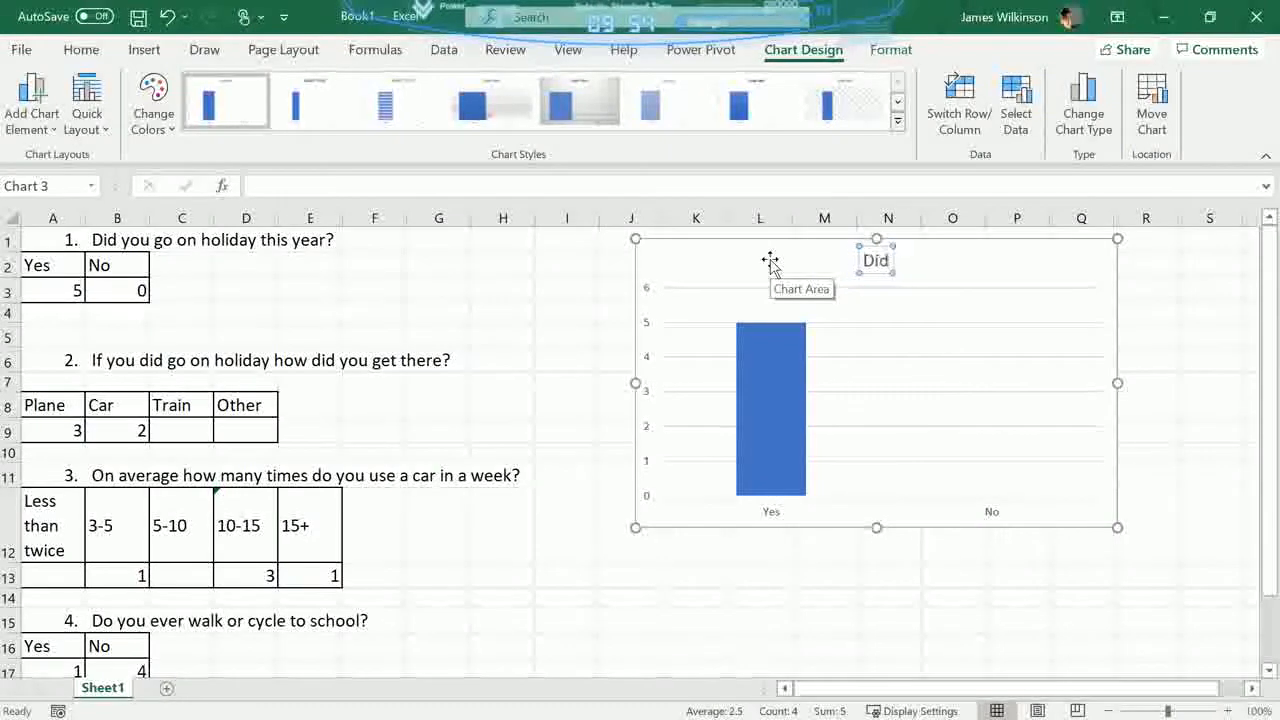
pyautogui.write(' you go')
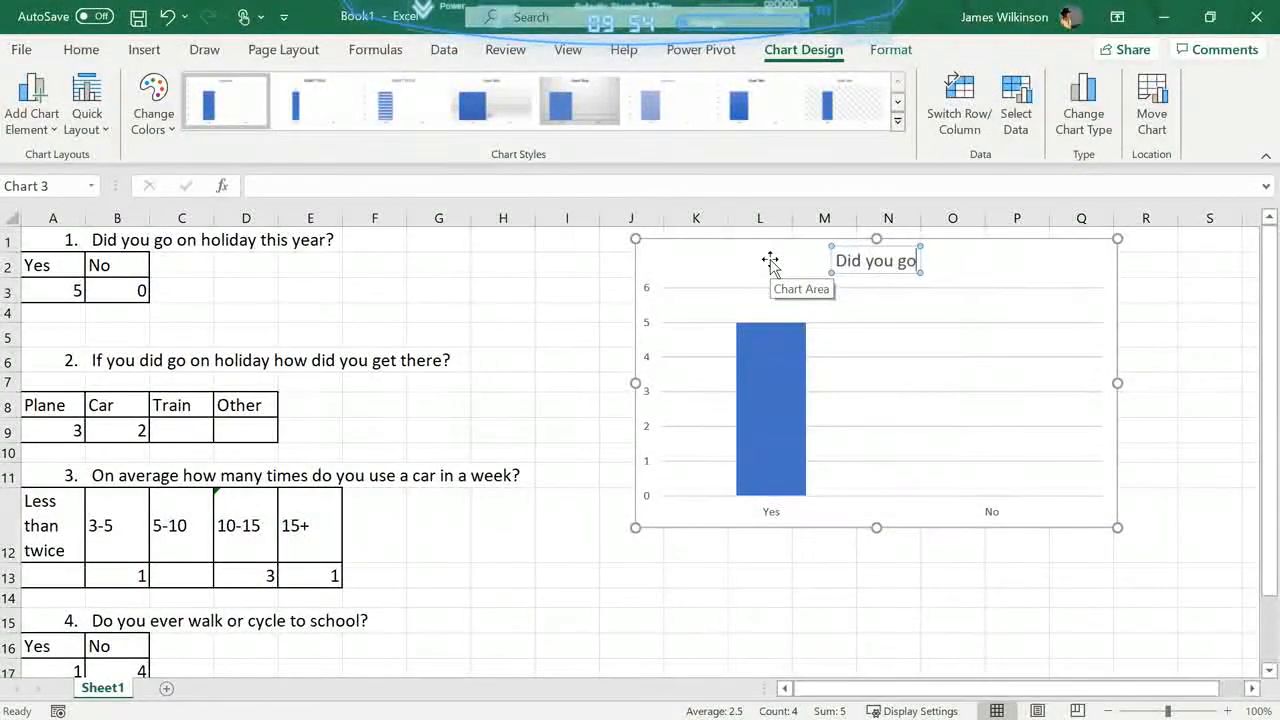
pyautogui.write(' on holiday')
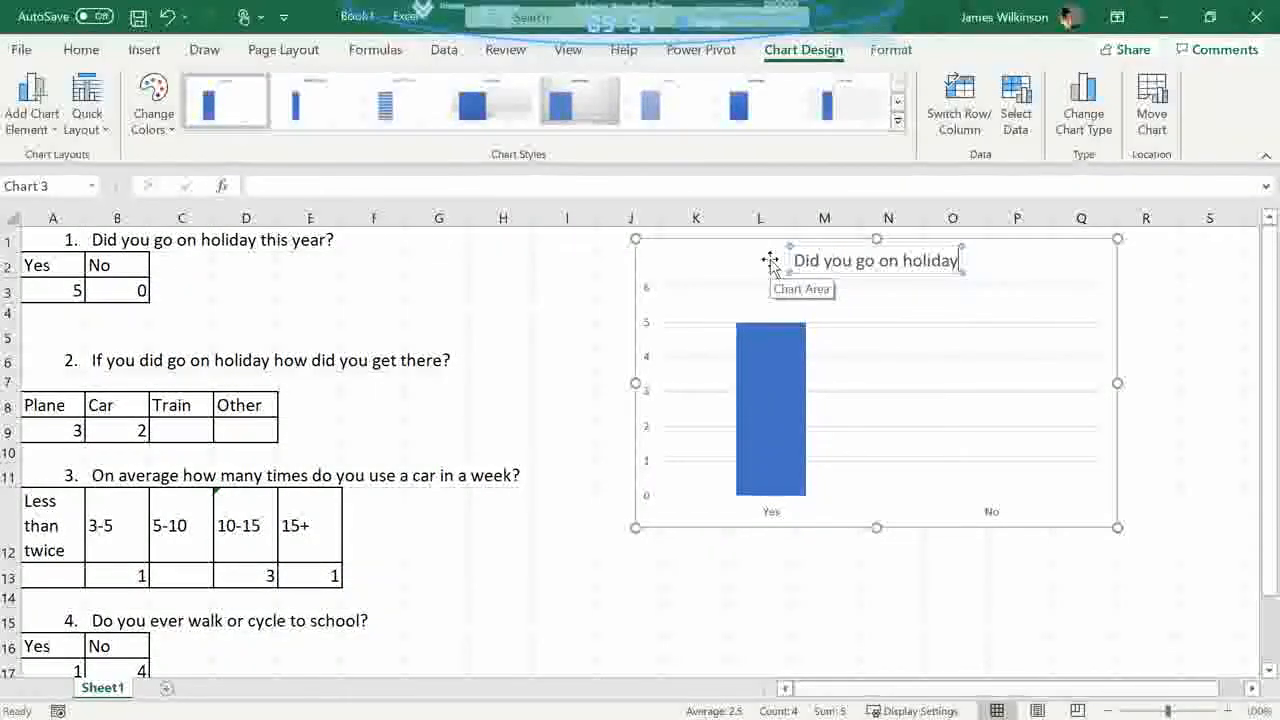
pyautogui.click(740, 597)
# - Apply the grey gradient chart style Style 5 to the question 1 column chart
pyautogui.click(926, 318)
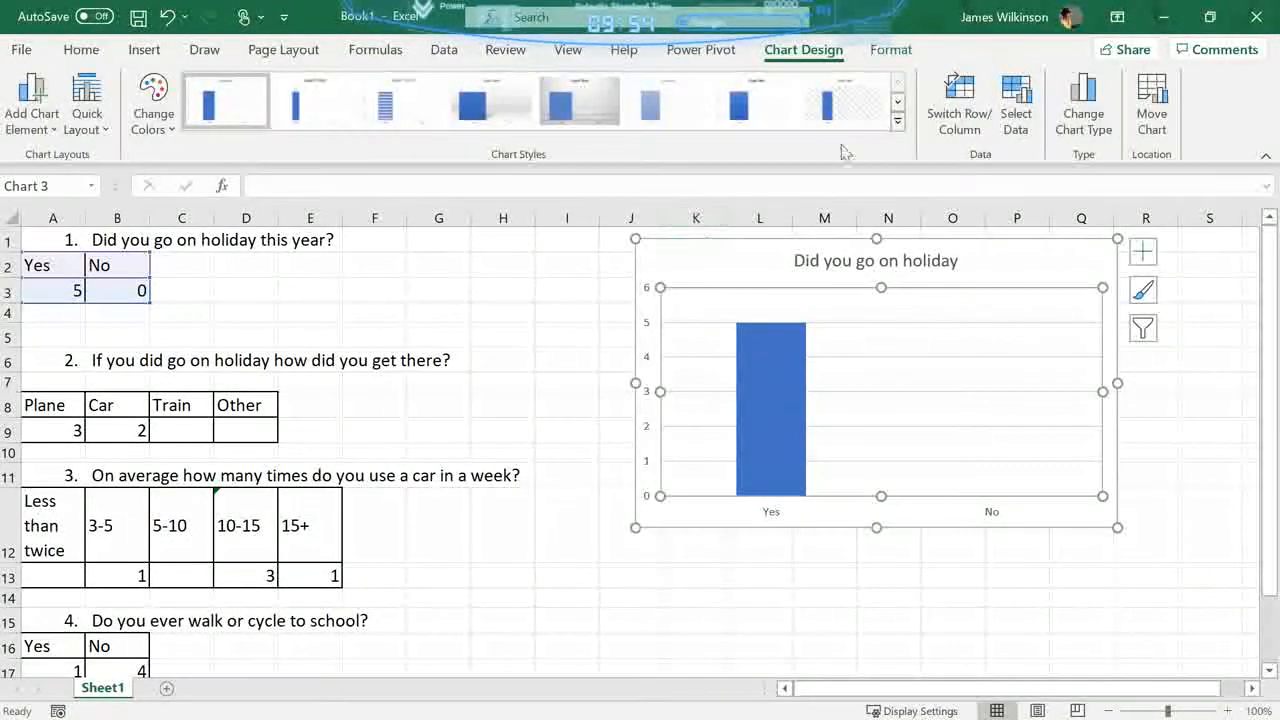
pyautogui.click(898, 118)
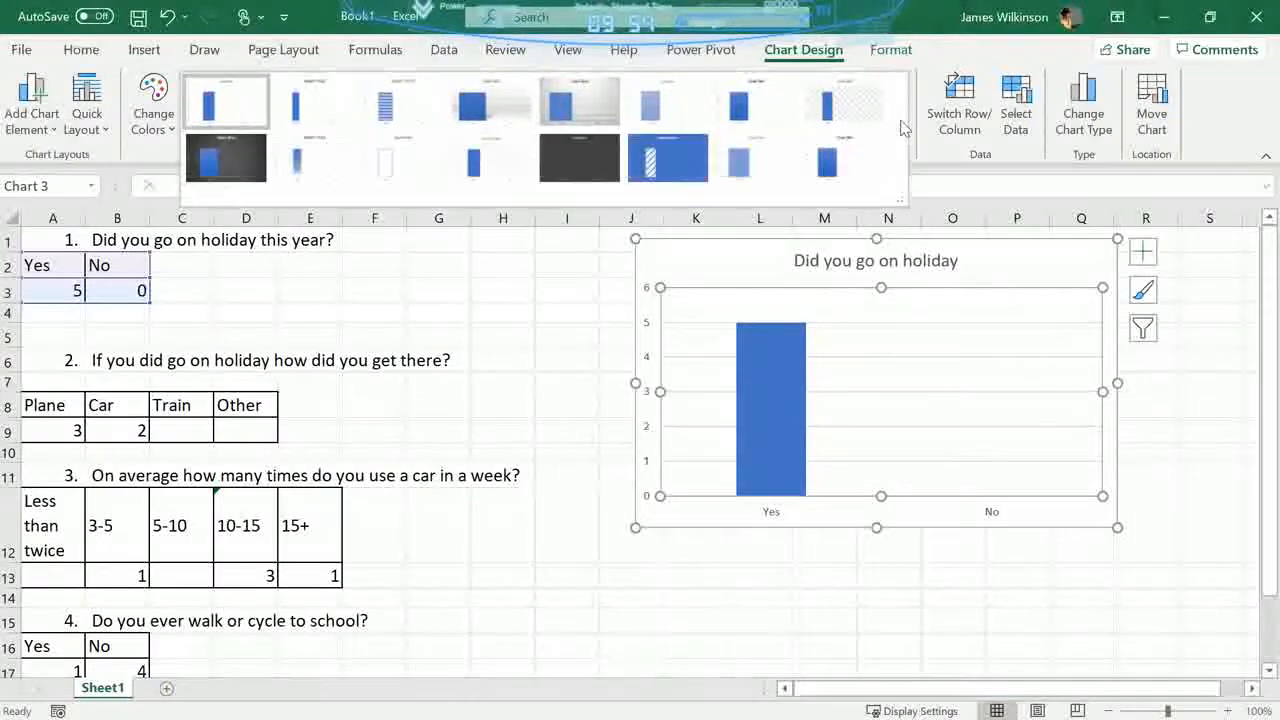
pyautogui.click(583, 104)
pyautogui.click(528, 296)
pyautogui.click(772, 574)
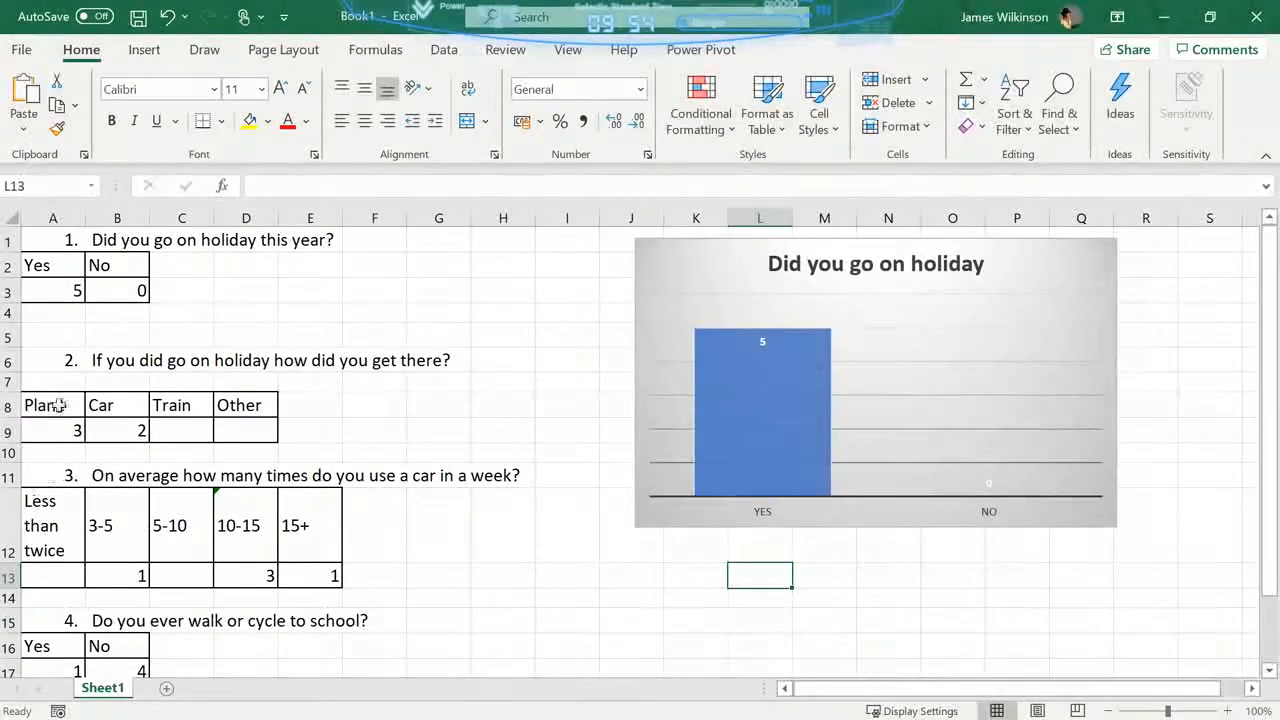
# - Insert a 2-D pie chart of the question 3 results in A12:E13 and move it directly below the column chart
pyautogui.moveTo(52, 508); pyautogui.dragTo(300, 592)
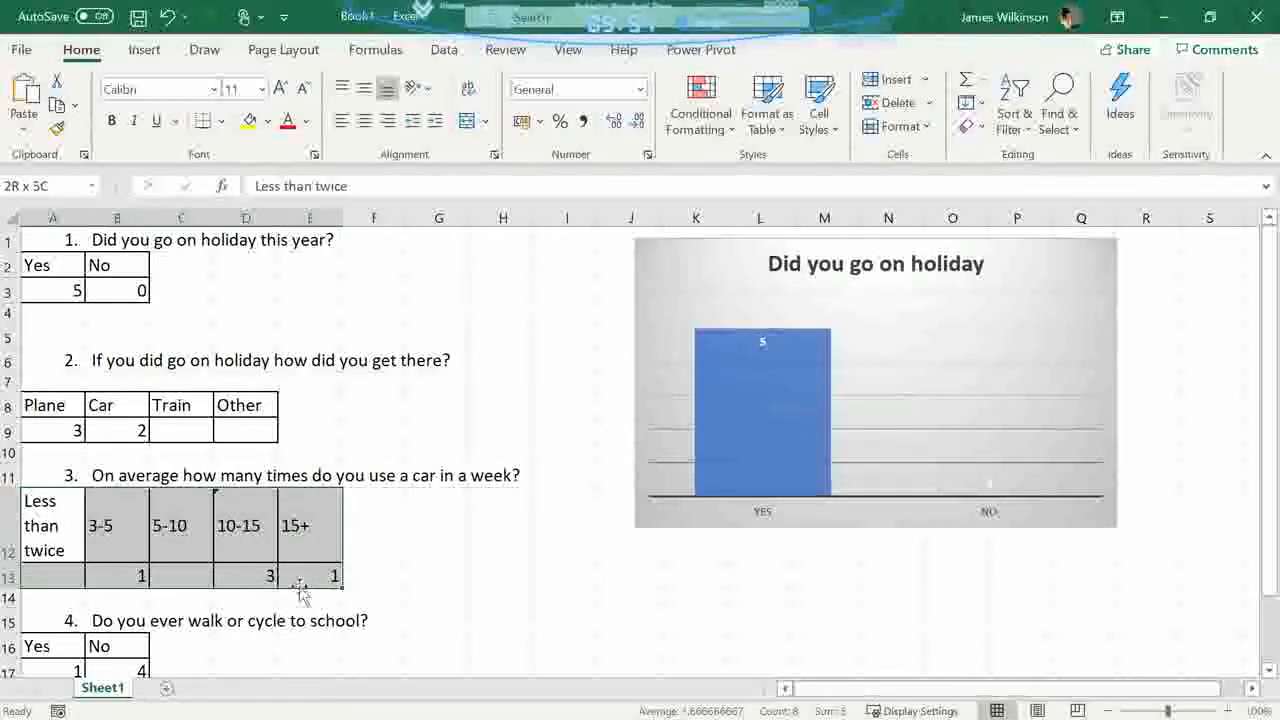
pyautogui.click(145, 52)
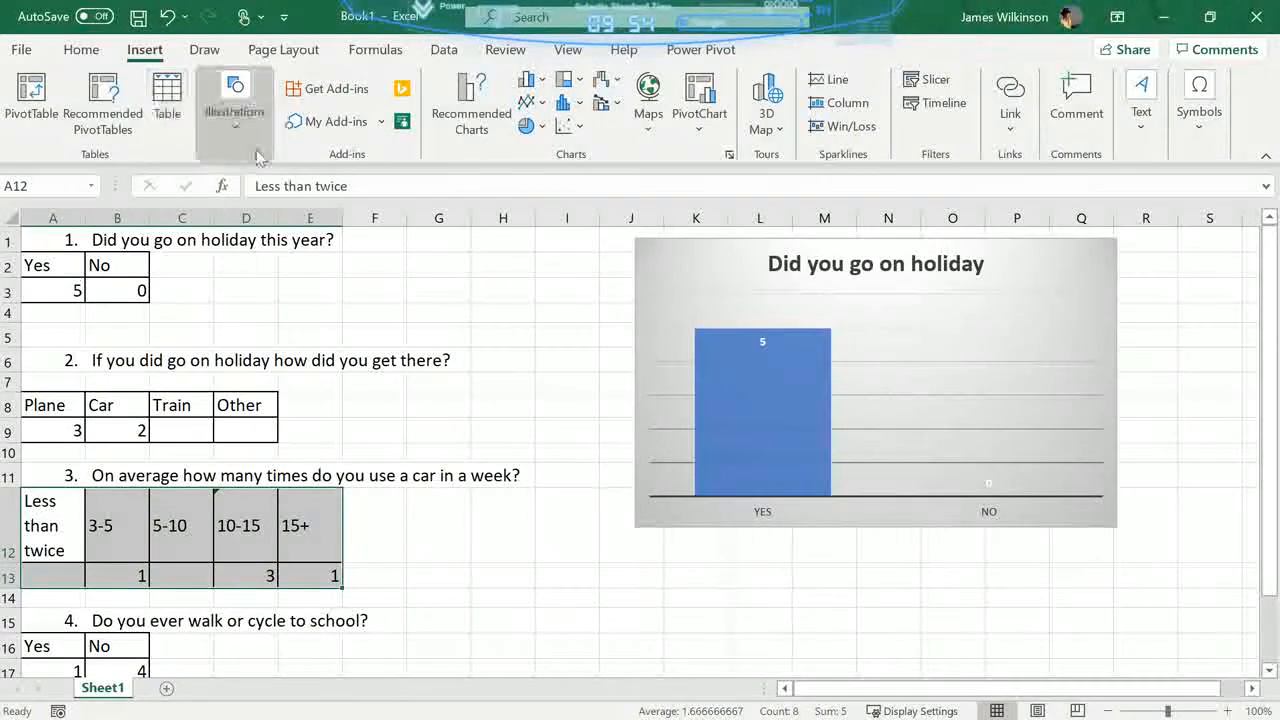
pyautogui.click(541, 128)
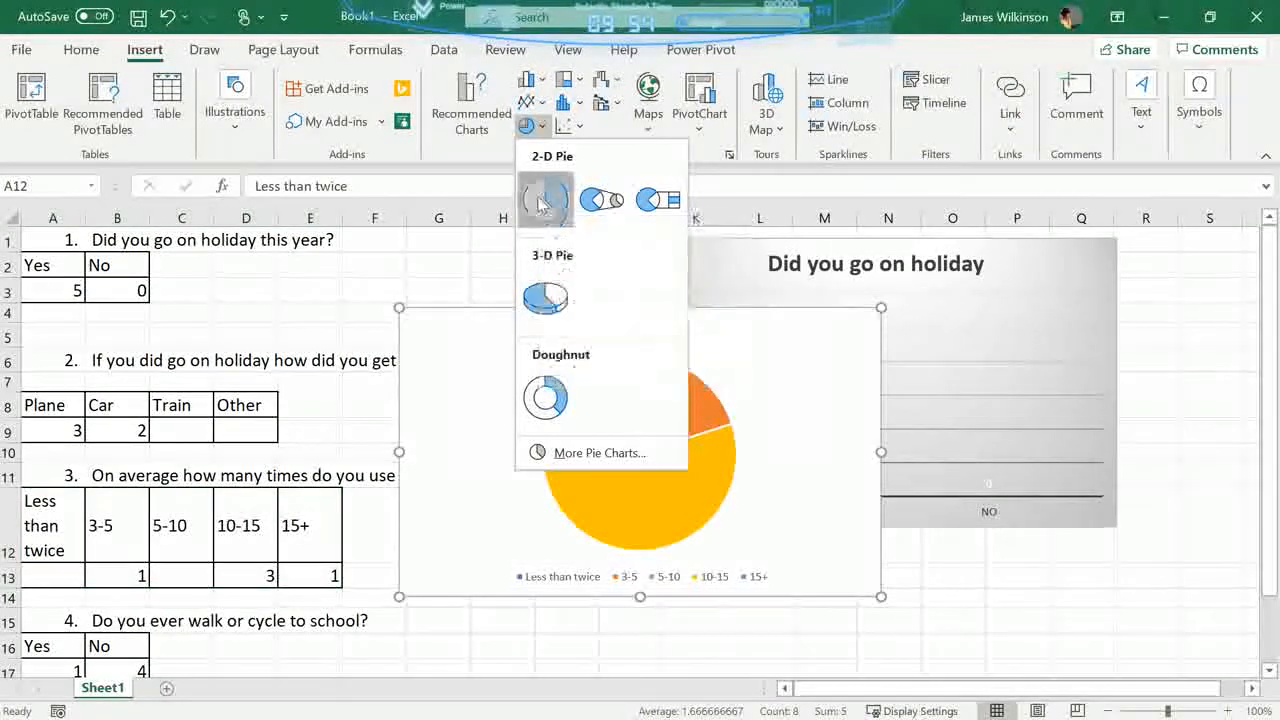
pyautogui.click(541, 200)
pyautogui.moveTo(778, 344); pyautogui.dragTo(1012, 580)
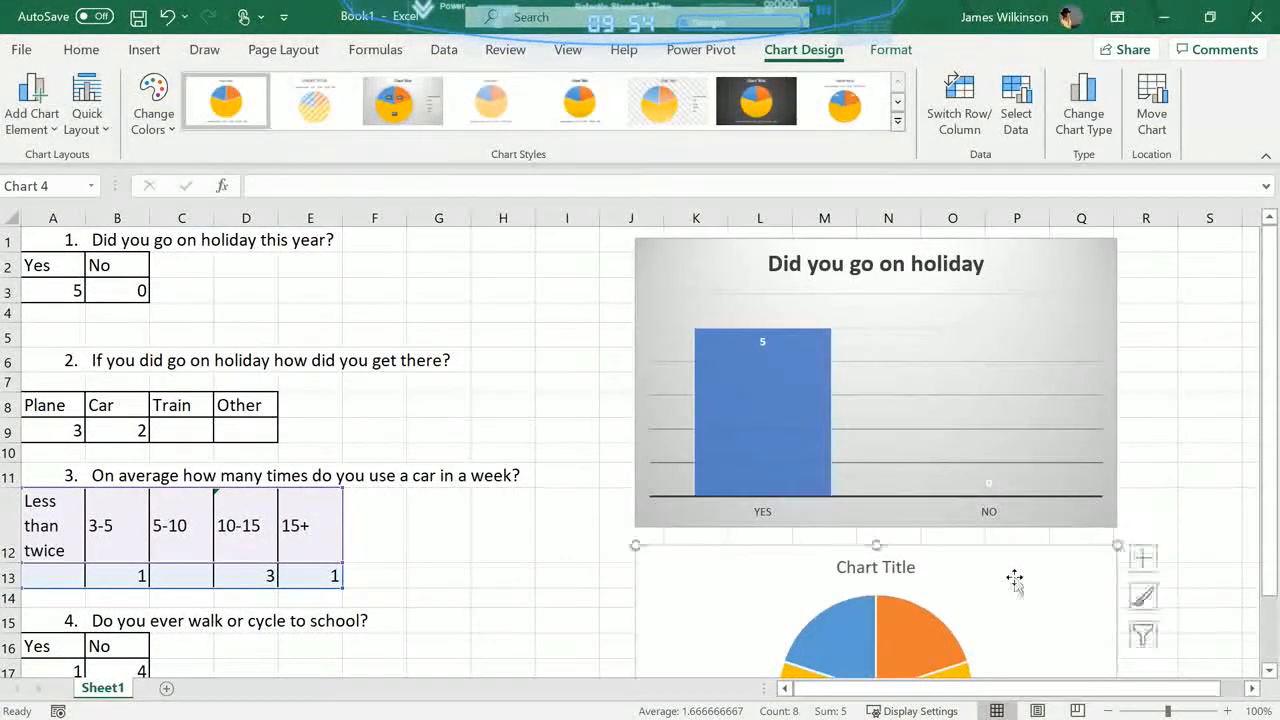
# - Replace the pie chart's placeholder title with "On average how many times do you use a car in a week?"
pyautogui.scroll(-3, 1012, 580)
pyautogui.click(895, 351)
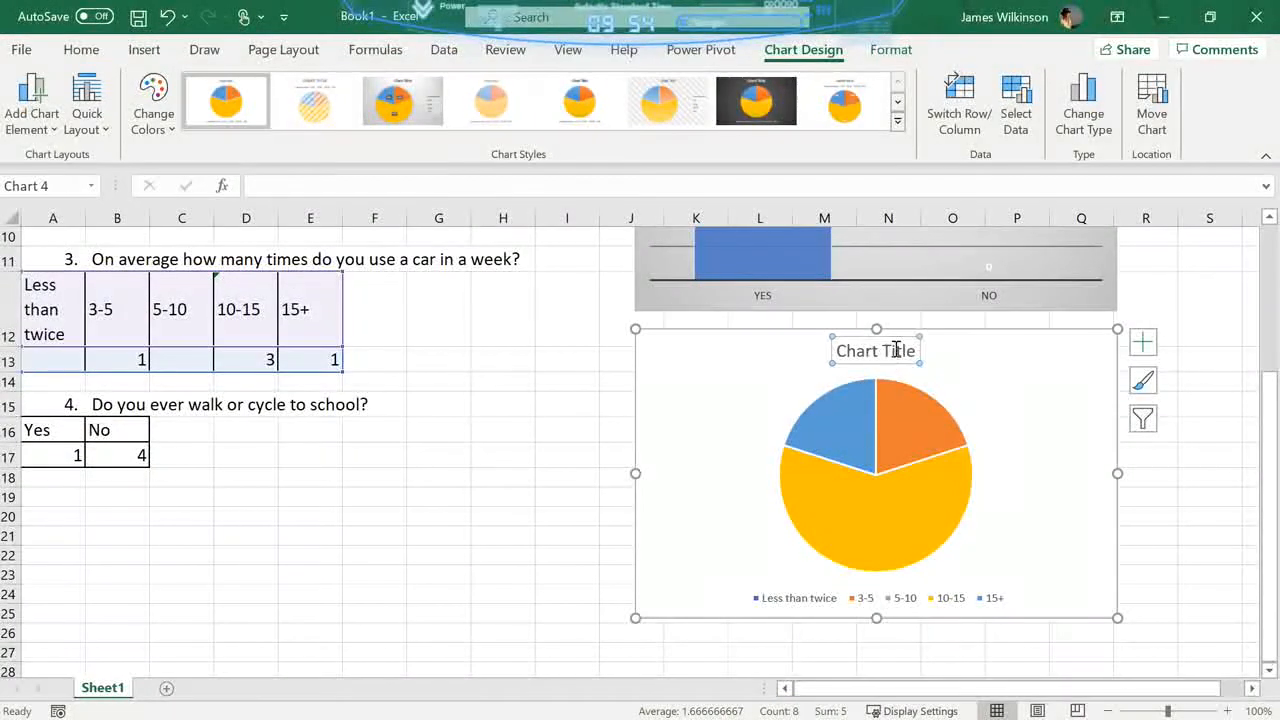
pyautogui.moveTo(915, 349); pyautogui.dragTo(763, 326)
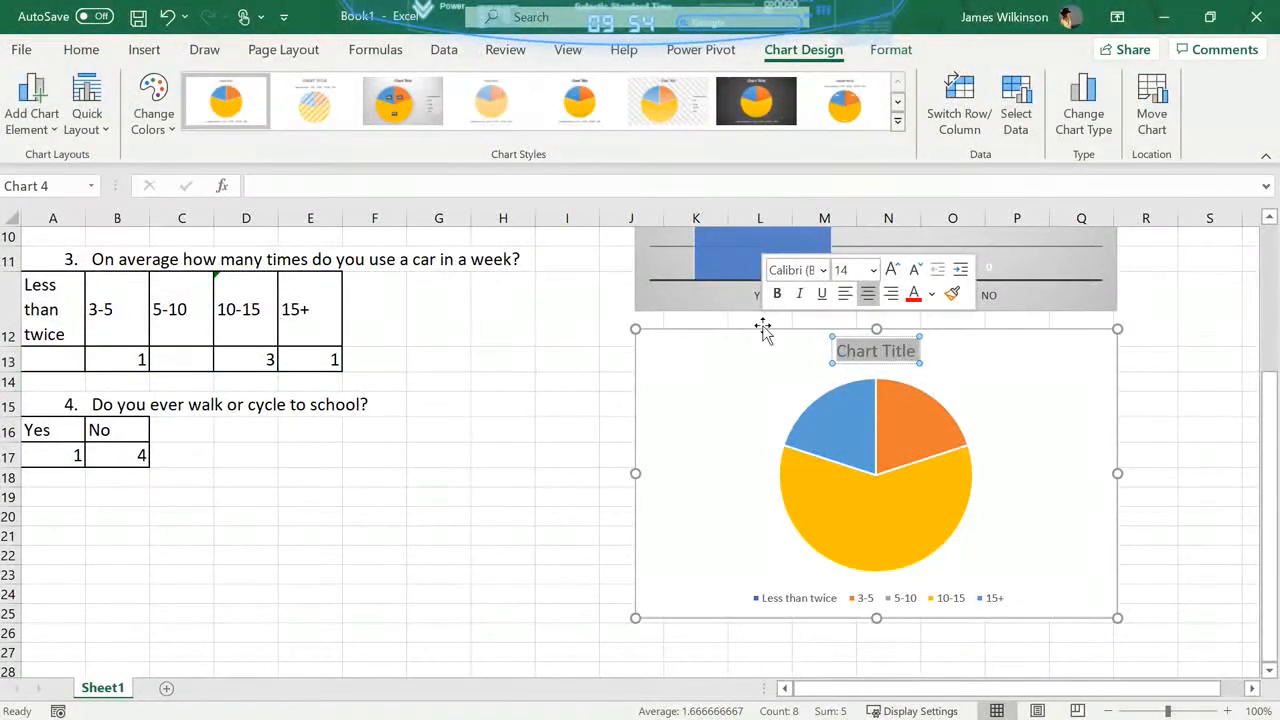
pyautogui.write('On')
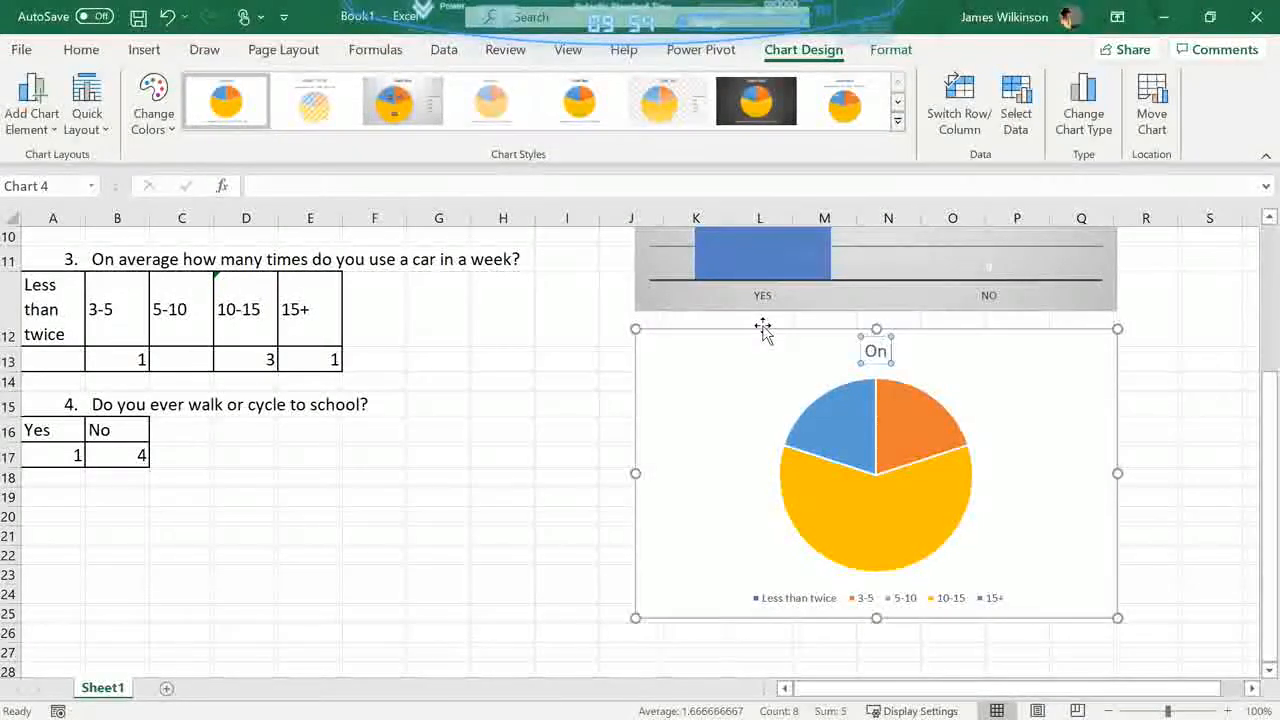
pyautogui.write(' aver')
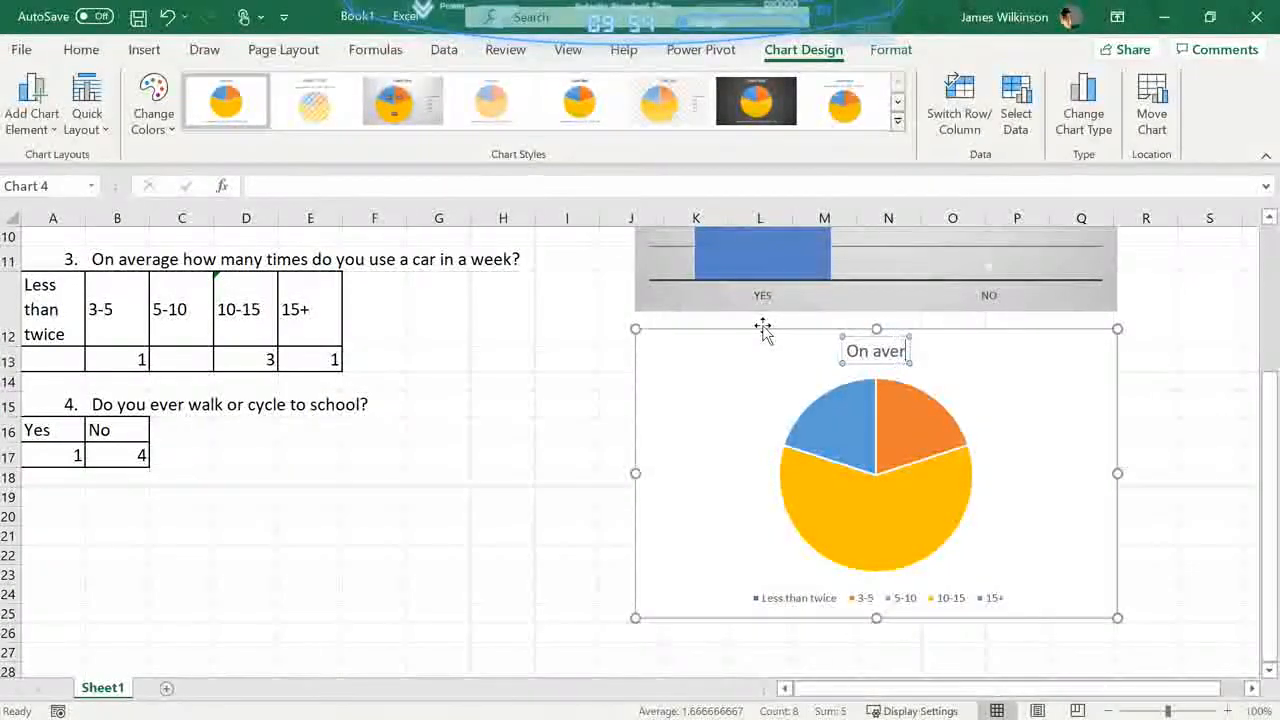
pyautogui.write('age how manay')
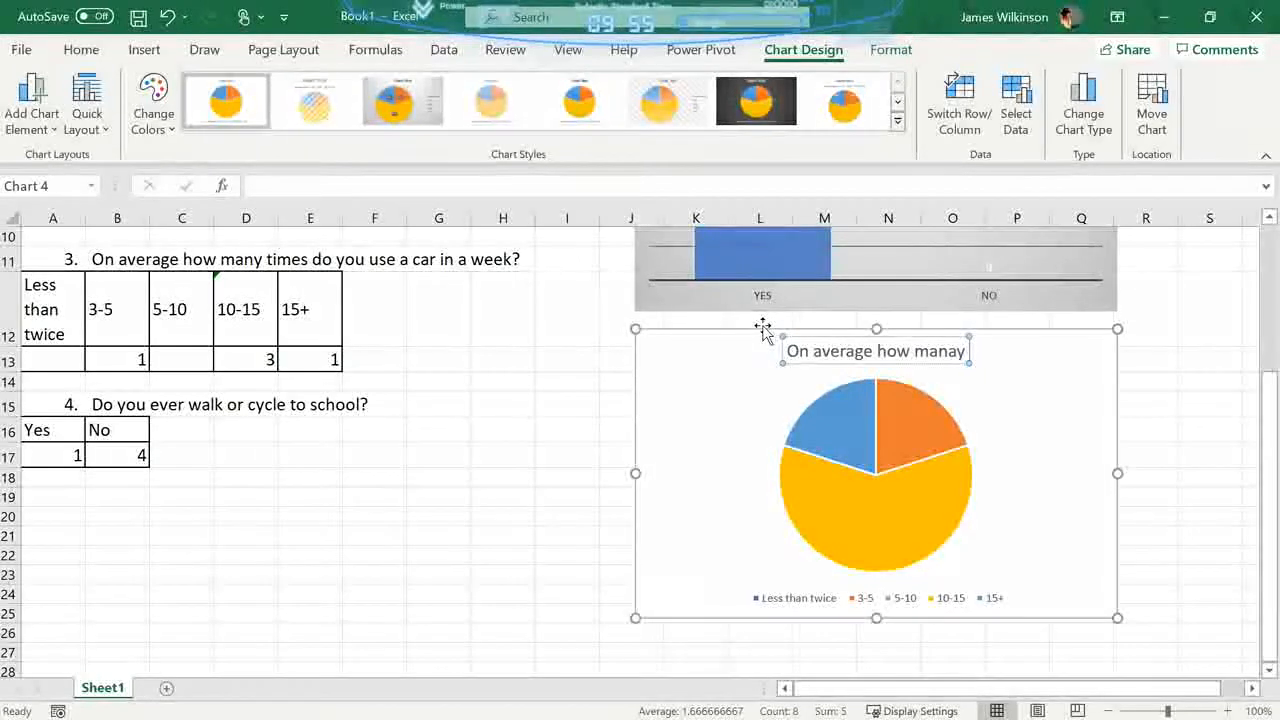
pyautogui.write('ty t')
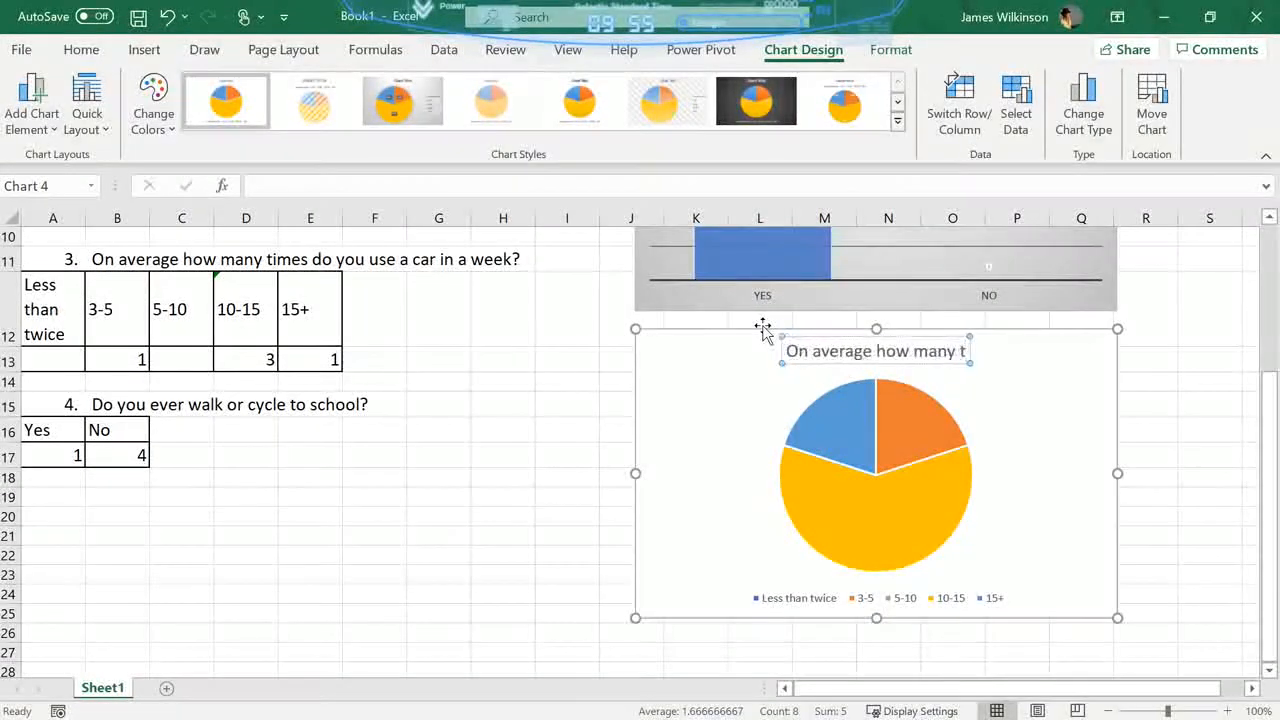
pyautogui.write('imes')
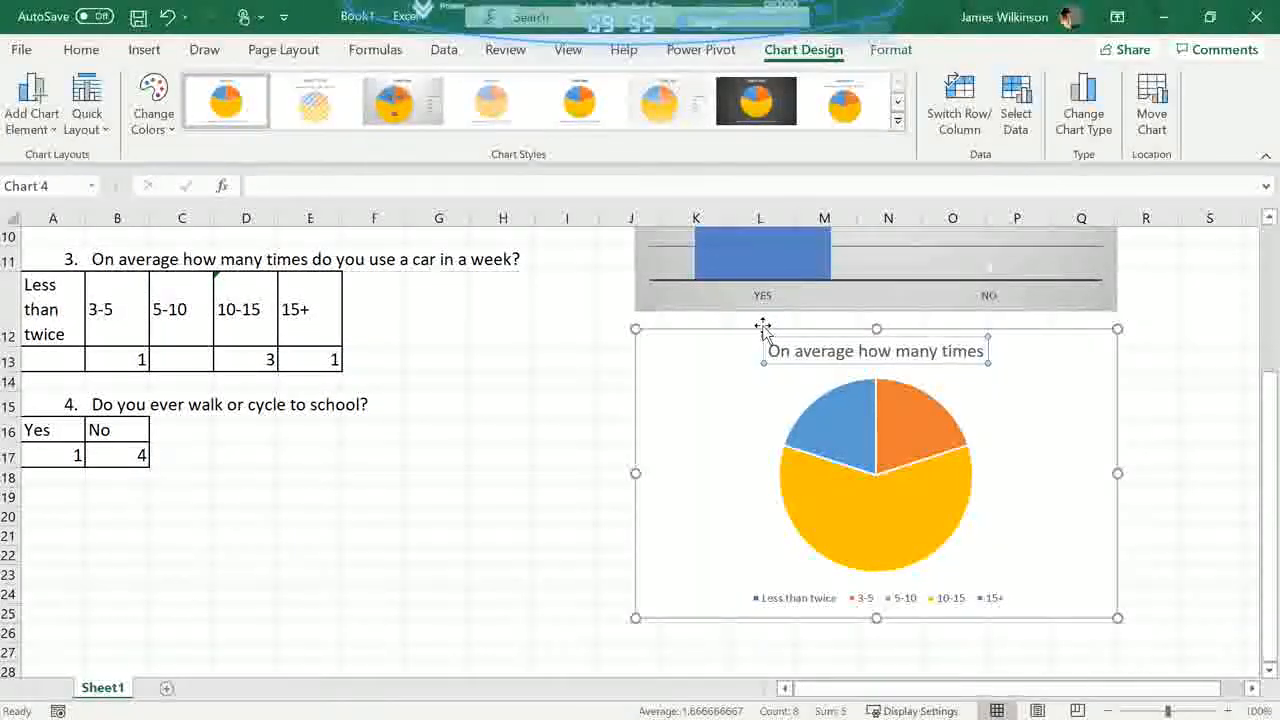
pyautogui.write(' do you u')
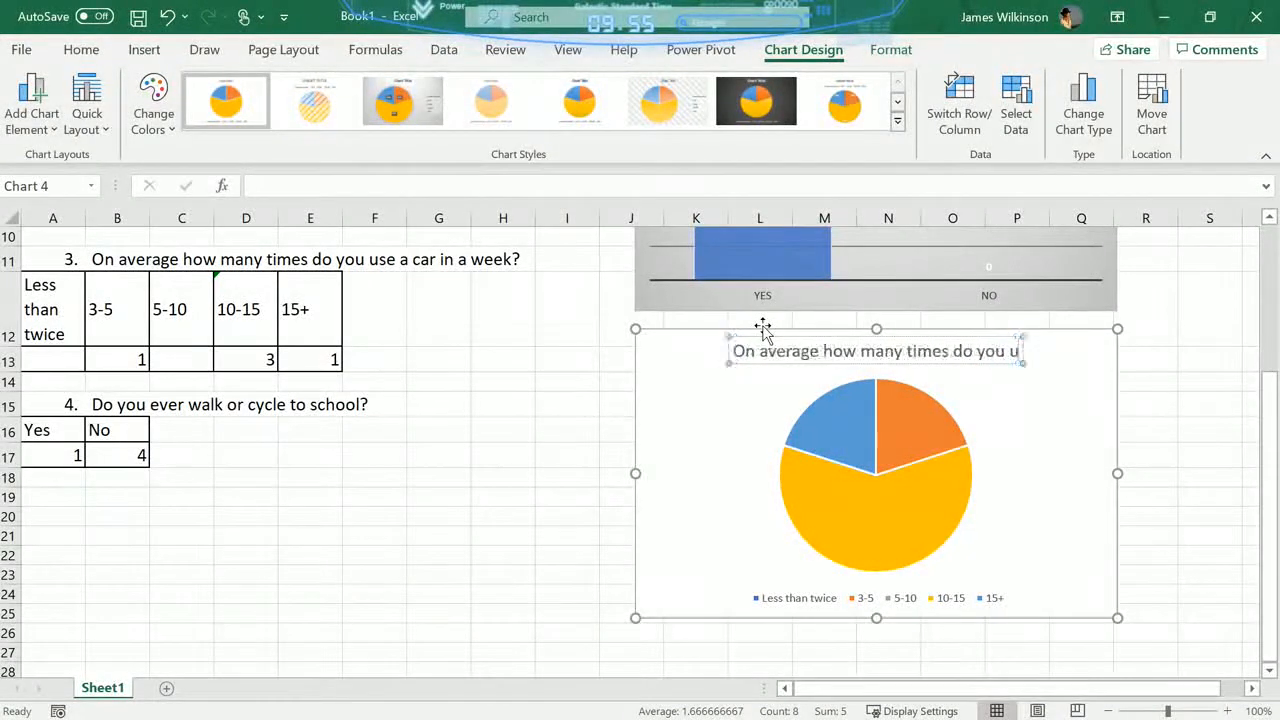
pyautogui.write('se a car in')
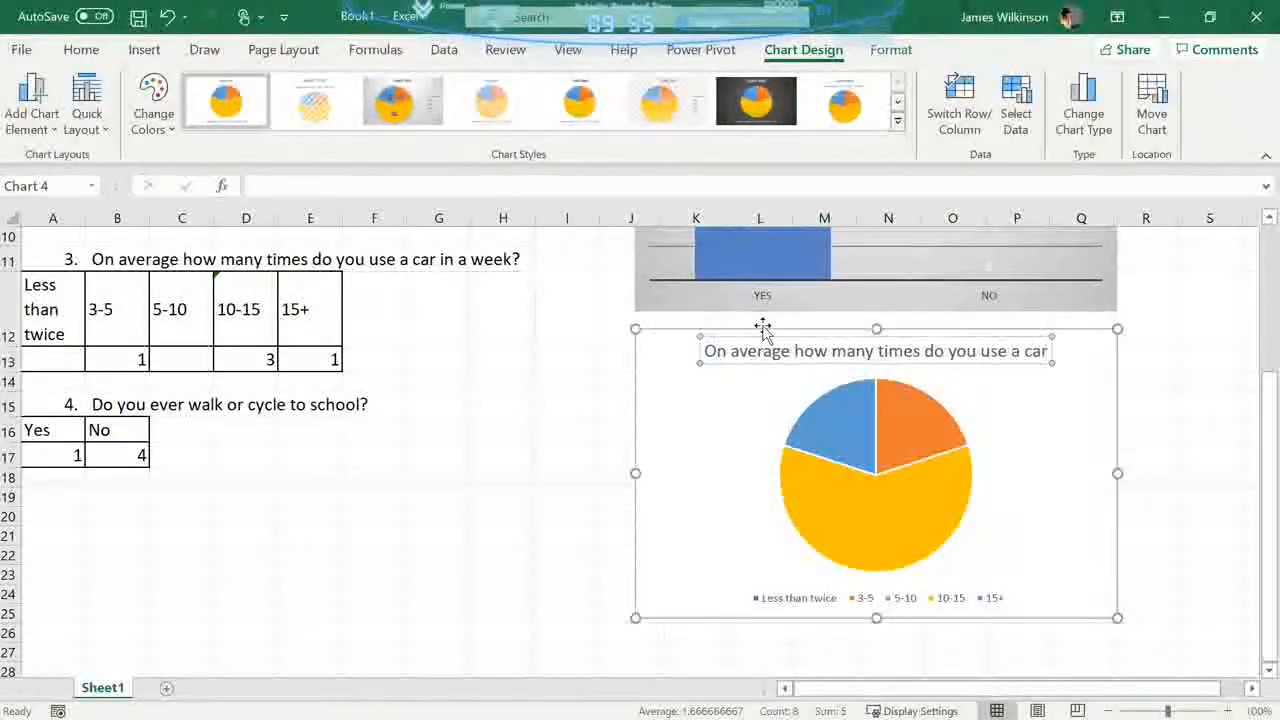
pyautogui.write(' a wee')
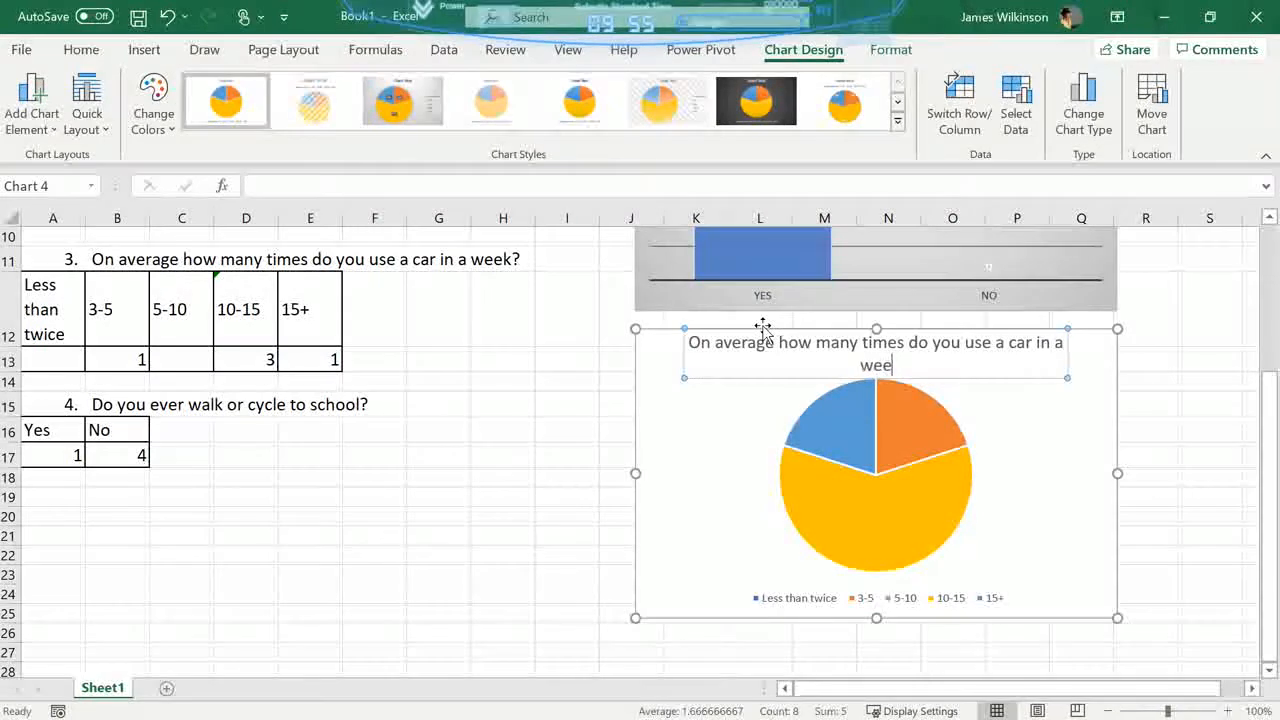
pyautogui.write('k?')
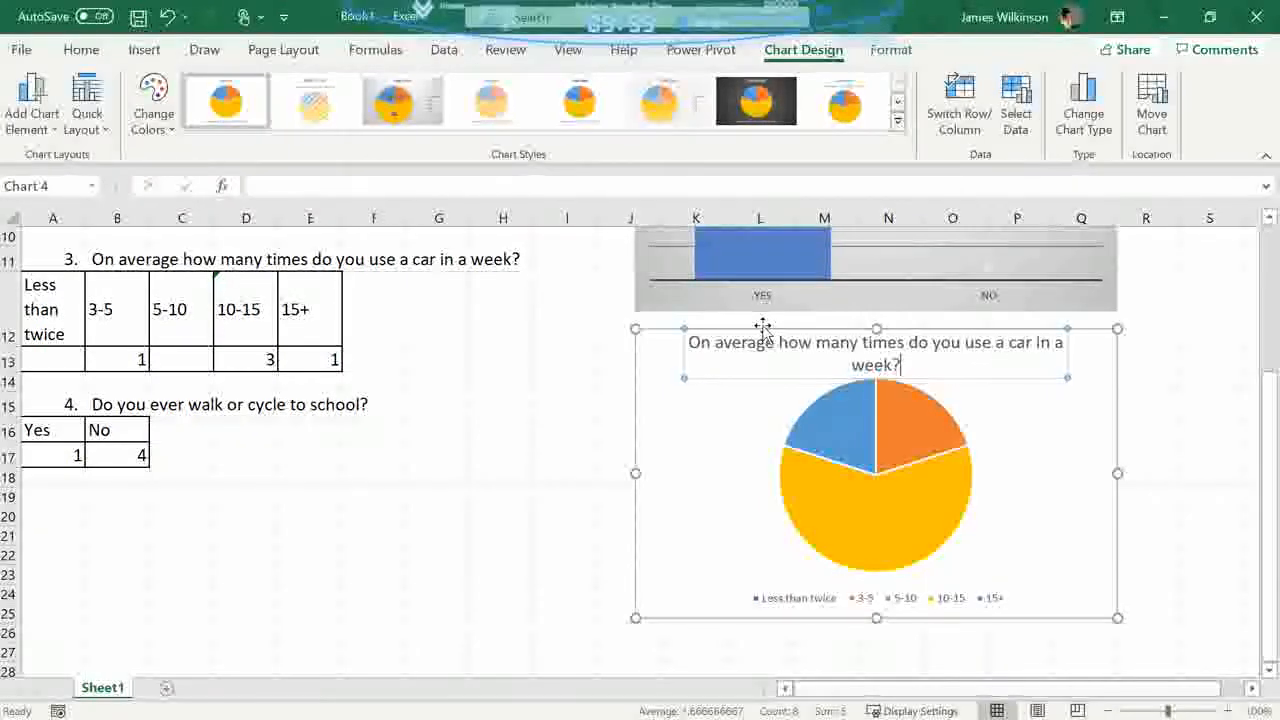
# - Give the pie chart the style with a bold title and category and percentage labels inside the slices
pyautogui.click(1057, 414)
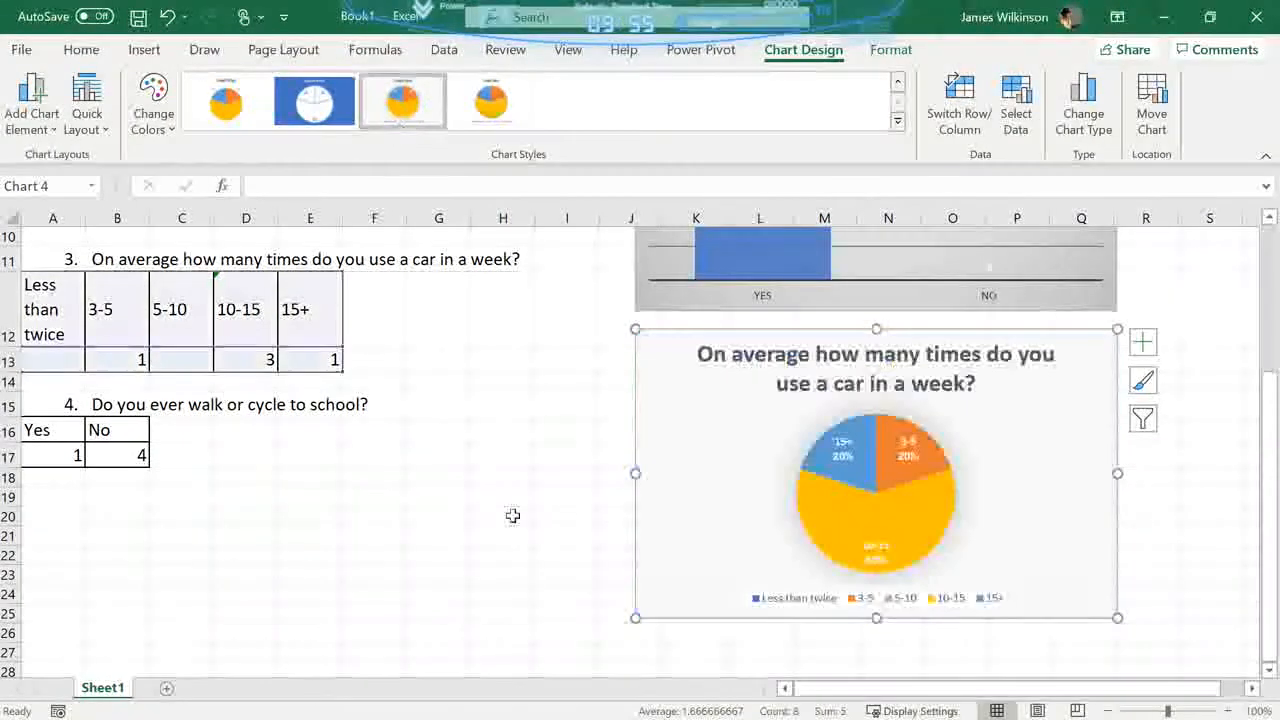
pyautogui.click(530, 452)
pyautogui.scroll(3, 530, 458)
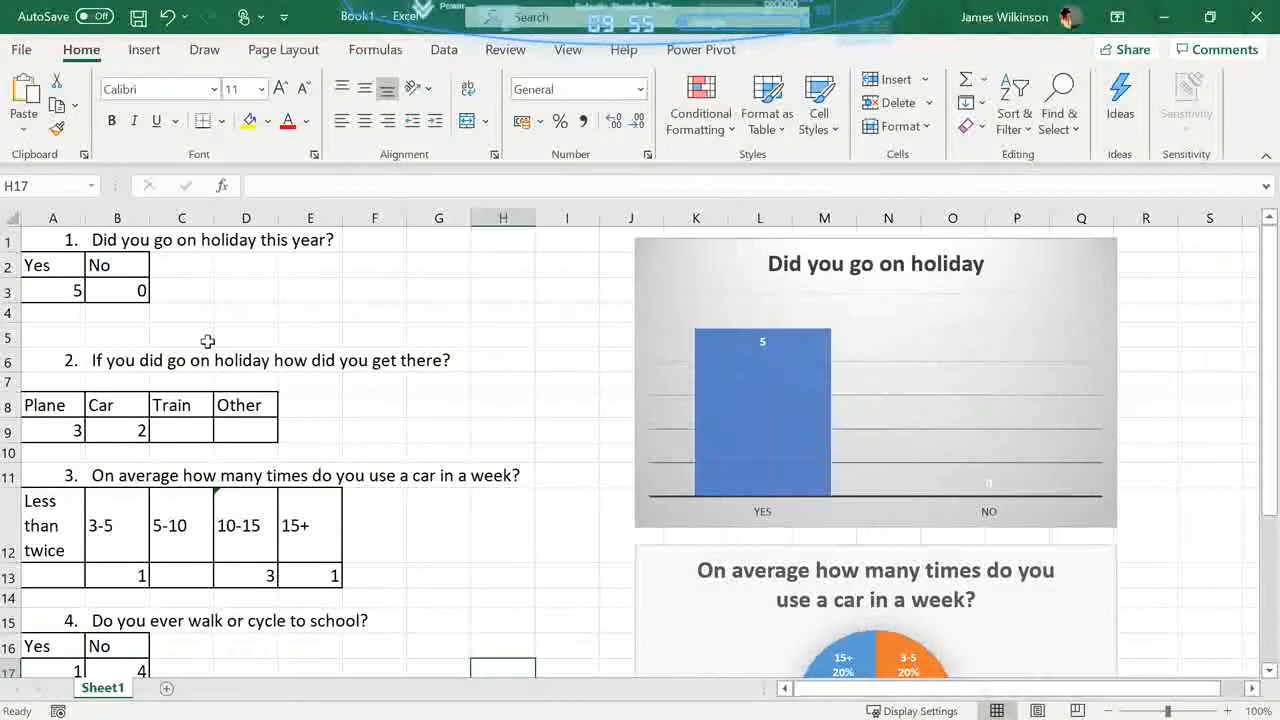